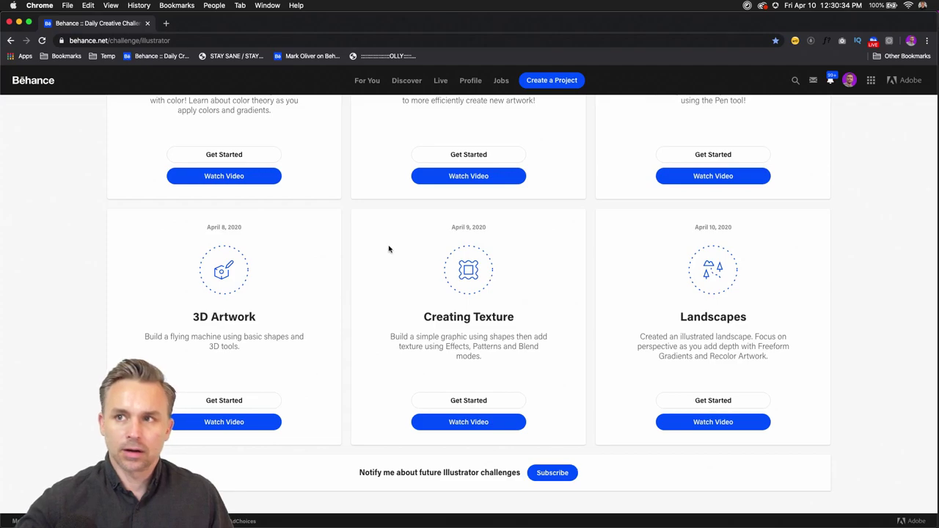
Step: Find the Landscapes card on the Daily Creative Challenge page and get its starter file Landscapes.ai
{"action": "scroll", "coordinate": [389, 250], "scroll_direction": "up", "scroll_amount": 15}
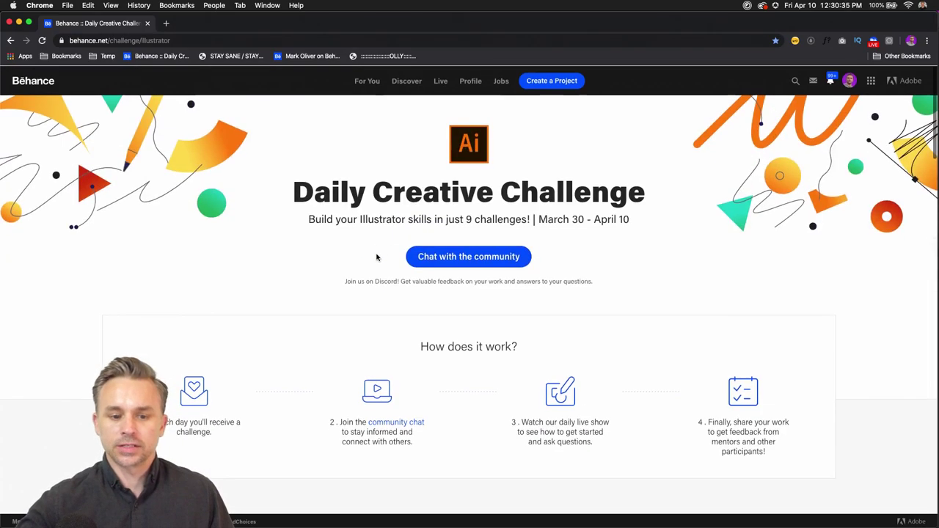
{"action": "scroll", "coordinate": [376, 257], "scroll_direction": "down", "scroll_amount": 2}
{"action": "scroll", "coordinate": [377, 257], "scroll_direction": "down", "scroll_amount": 12}
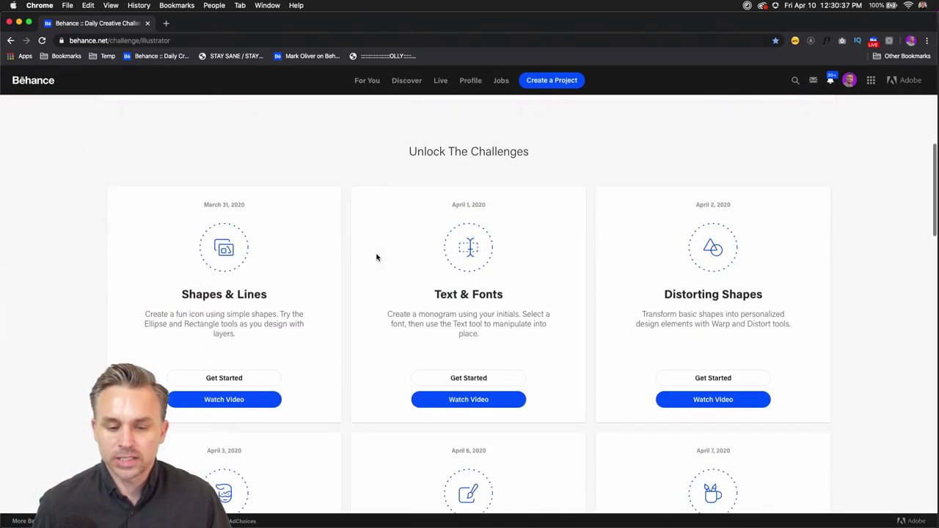
{"action": "scroll", "coordinate": [376, 260], "scroll_direction": "up", "scroll_amount": 4}
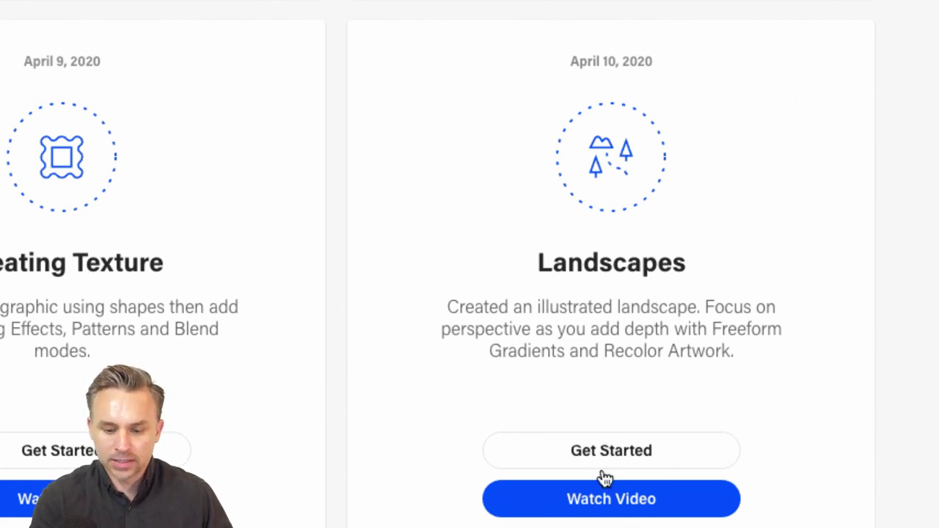
{"action": "left_click", "coordinate": [578, 464]}
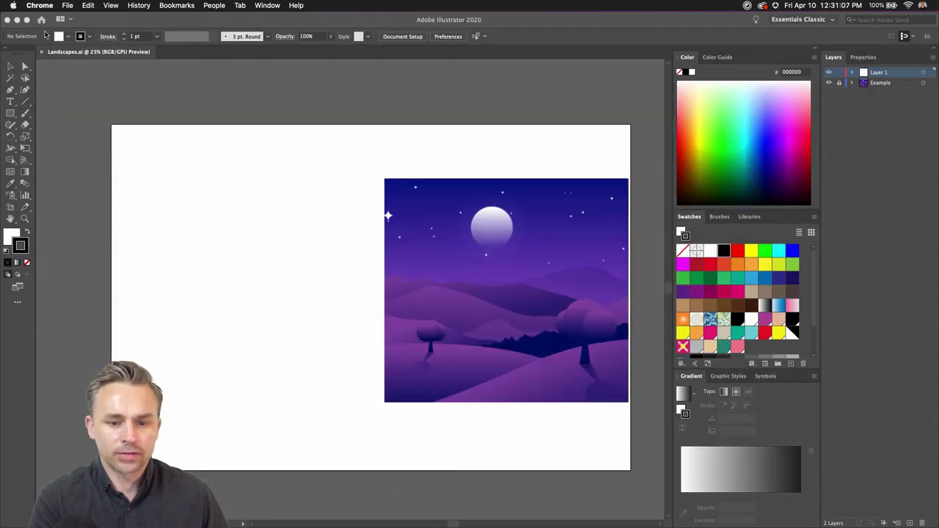
Step: Fit the artboard, inspect the locked Example layer, then target Layer 1 and swap fill and stroke
{"action": "left_click", "coordinate": [234, 91]}
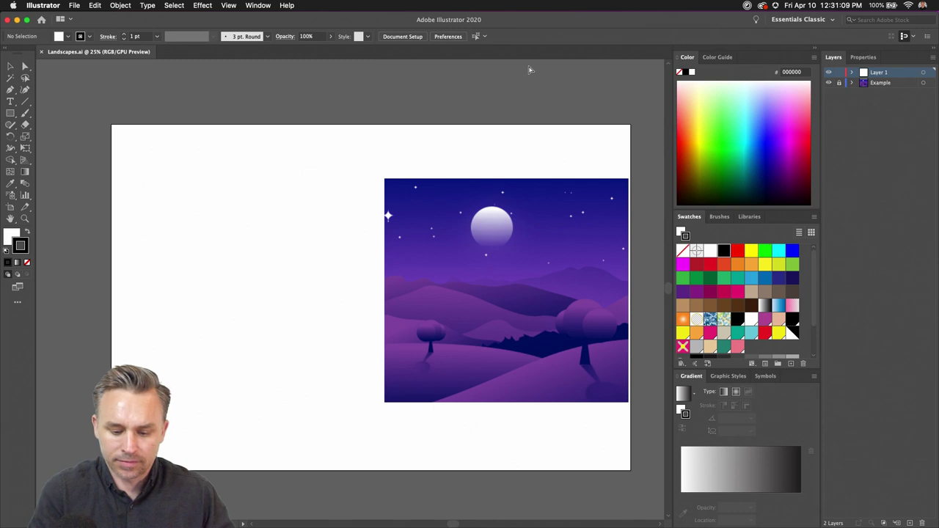
{"action": "key", "text": "super+0"}
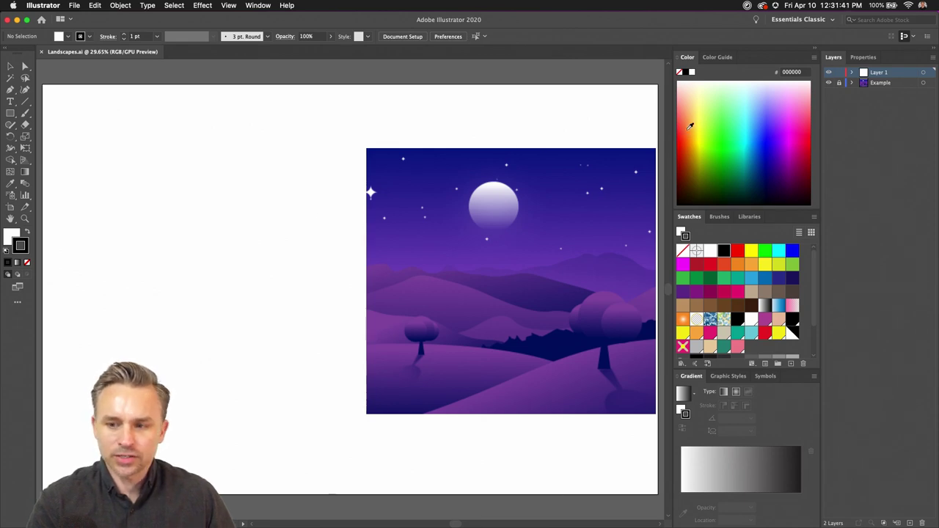
{"action": "left_click", "coordinate": [895, 84]}
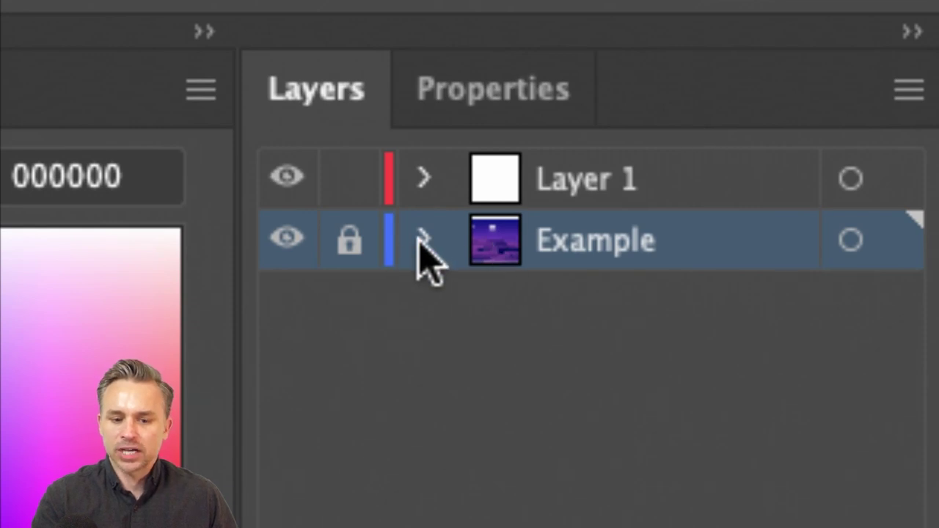
{"action": "left_click", "coordinate": [421, 242]}
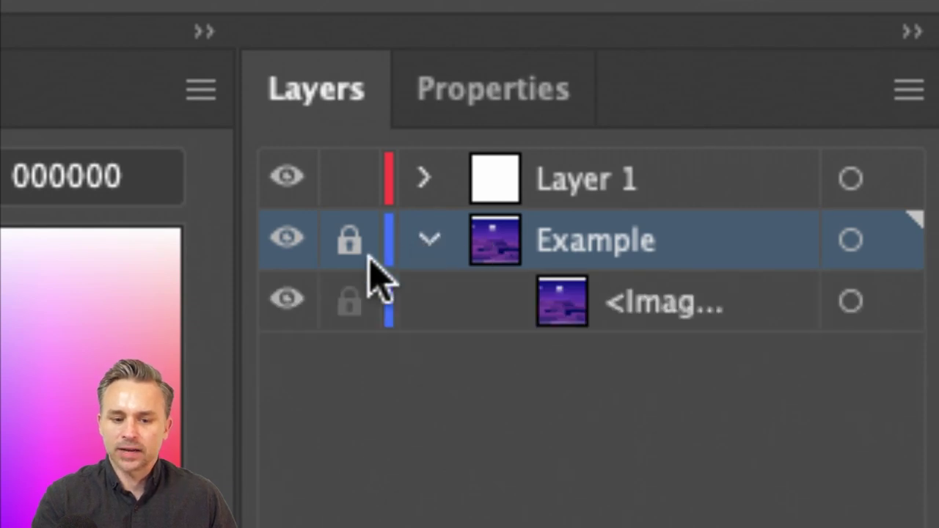
{"action": "left_click", "coordinate": [429, 240]}
{"action": "left_click", "coordinate": [544, 176]}
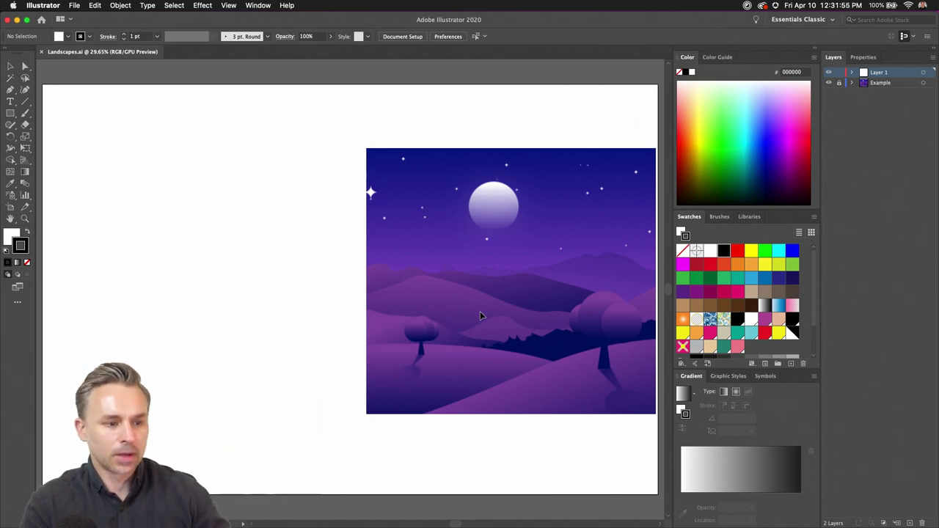
{"action": "left_click", "coordinate": [27, 232]}
Step: Set new shapes to no stroke and draw a 1579 × 1295 px rectangle beside the example
{"action": "left_click", "coordinate": [27, 262]}
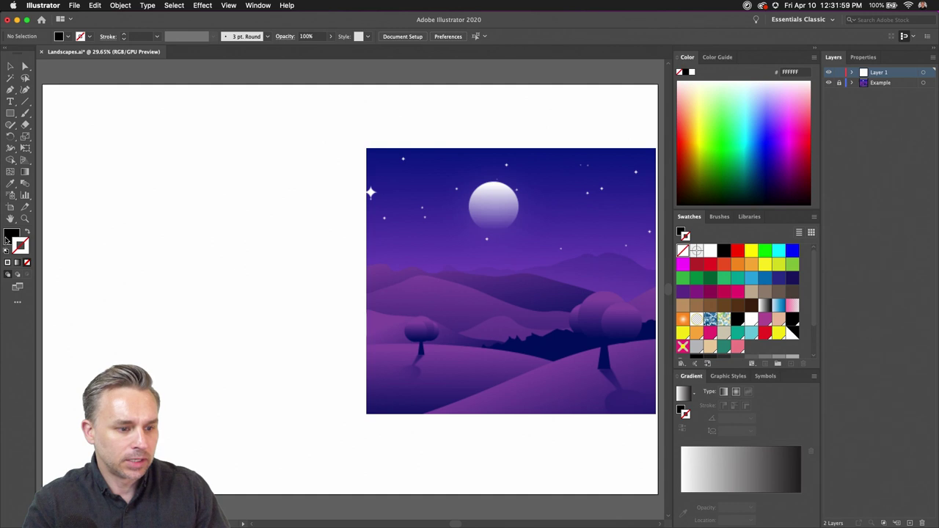
{"action": "left_click", "coordinate": [9, 236]}
{"action": "left_click", "coordinate": [11, 113]}
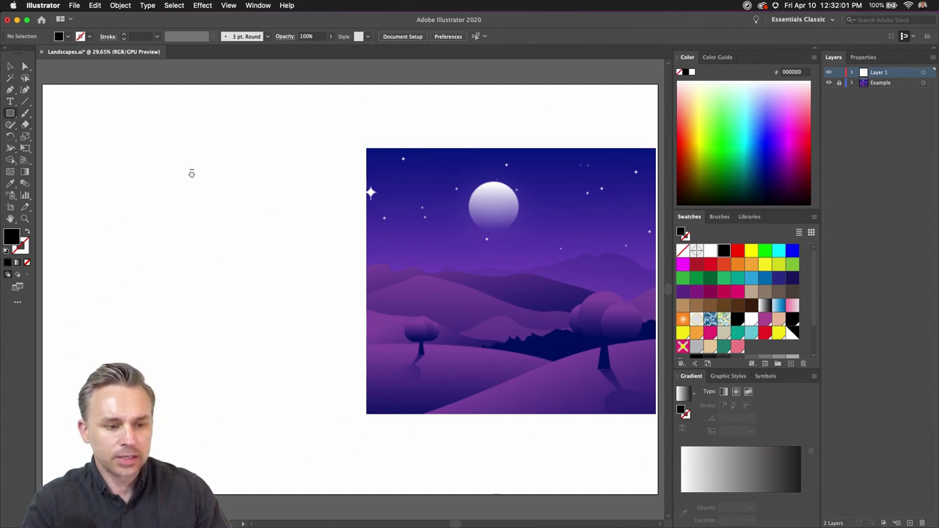
{"action": "left_click_drag", "start_coordinate": [191, 174], "coordinate": [212, 174]}
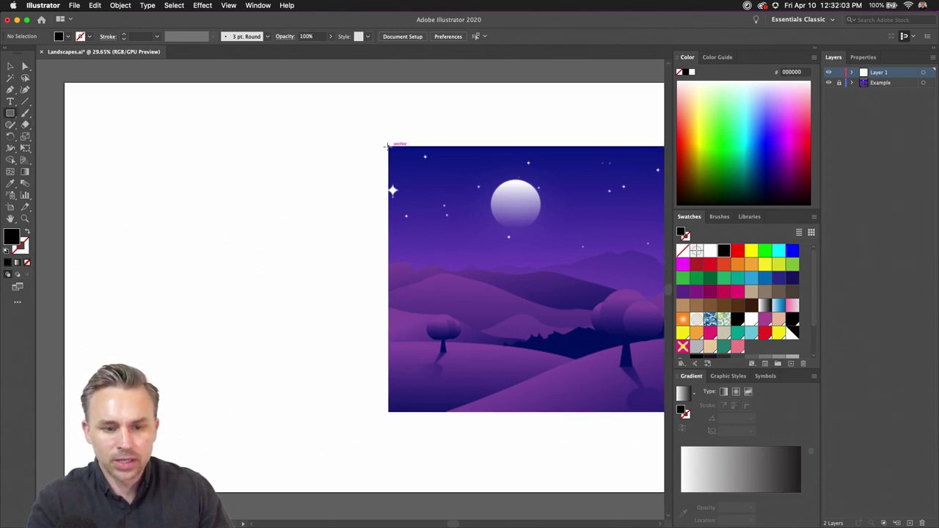
{"action": "left_click_drag", "start_coordinate": [386, 146], "coordinate": [64, 412]}
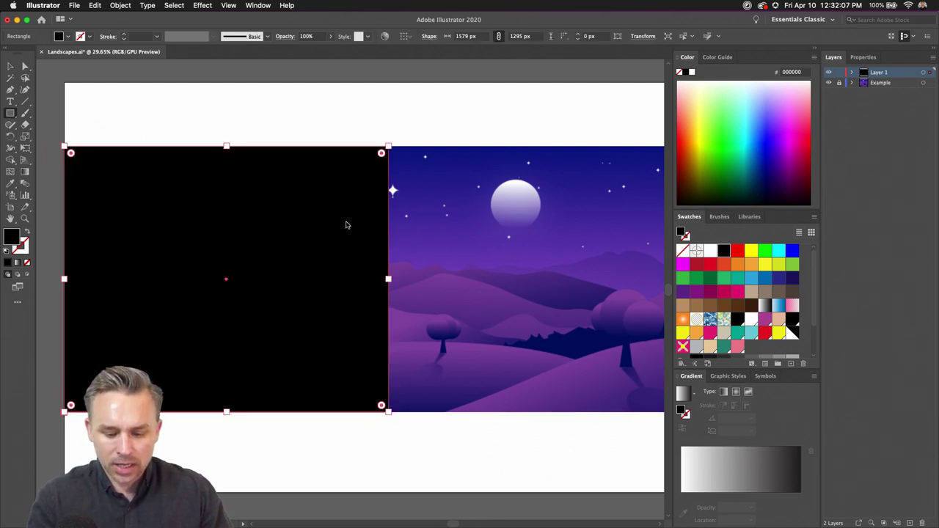
Step: Fill the rectangle with the sky's dark blue 1E1F96 sampled from the example image
{"action": "left_click", "coordinate": [10, 185]}
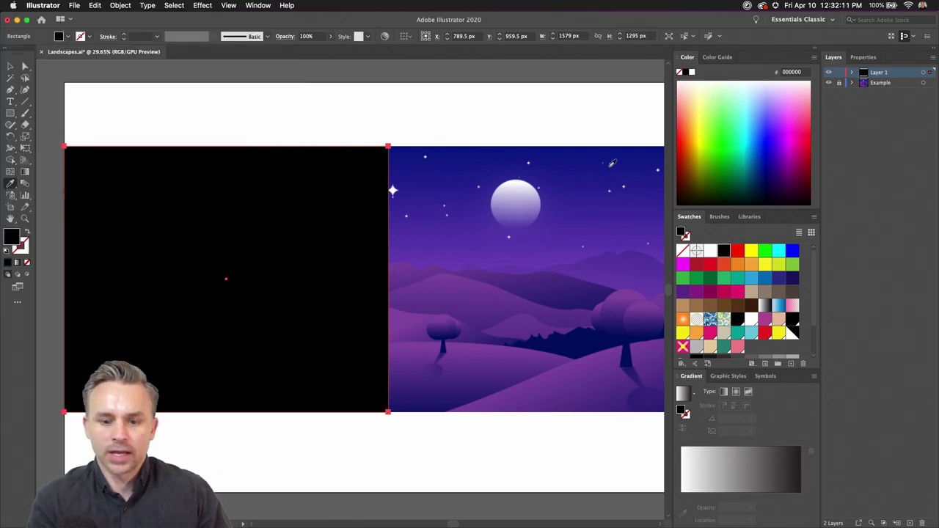
{"action": "left_click", "coordinate": [569, 175]}
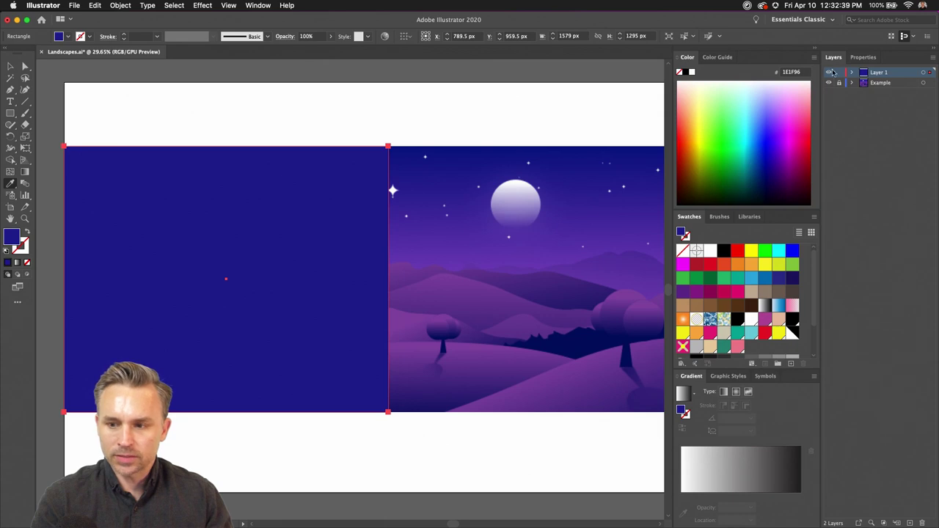
{"action": "left_click", "coordinate": [863, 58]}
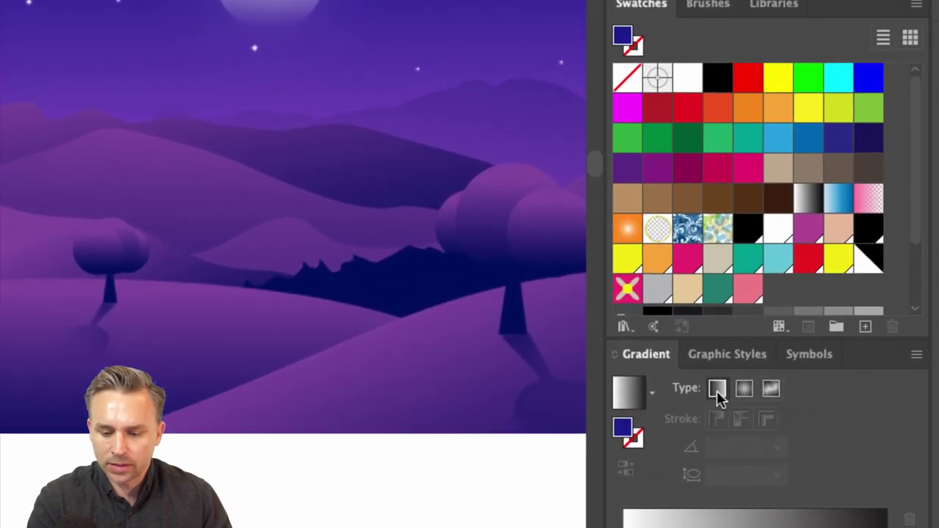
Step: Apply a linear gradient whose stops are the example sky's dark blue and purple
{"action": "left_click", "coordinate": [720, 392]}
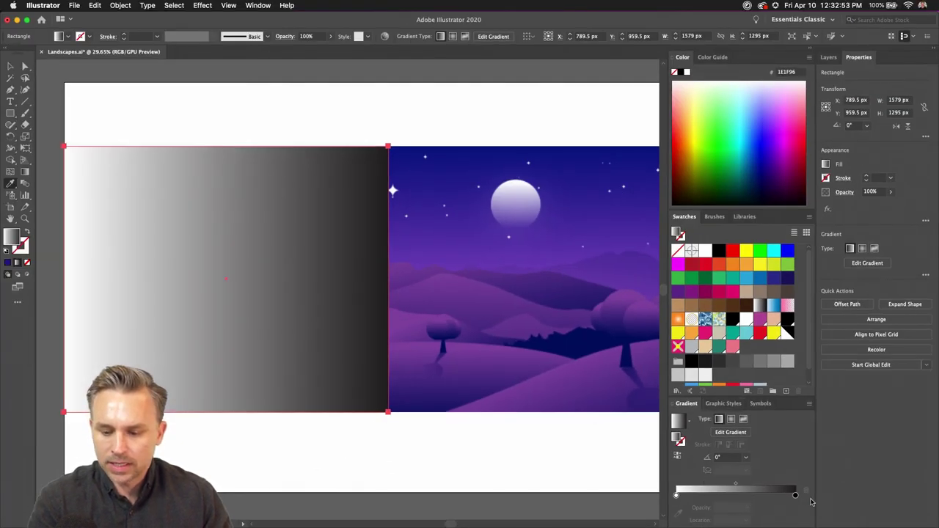
{"action": "double_click", "coordinate": [796, 497]}
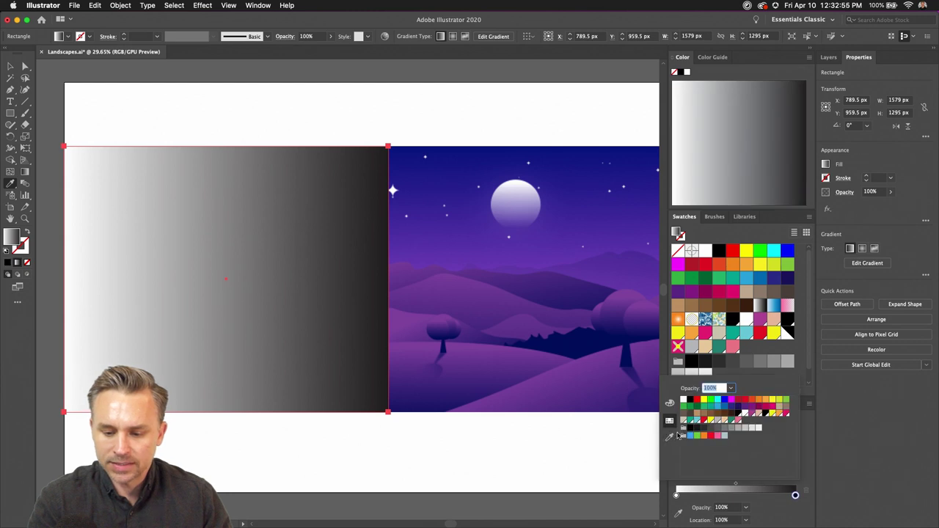
{"action": "left_click", "coordinate": [669, 437]}
{"action": "left_click", "coordinate": [576, 150]}
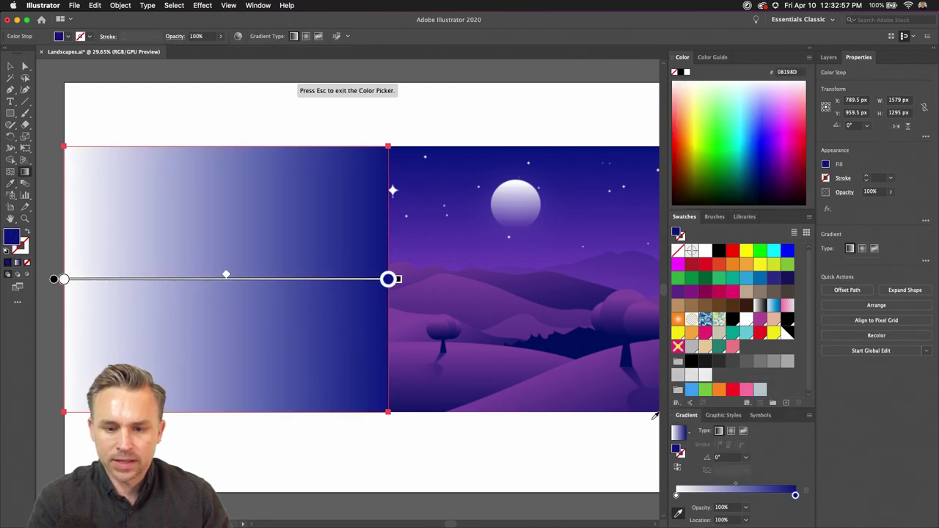
{"action": "double_click", "coordinate": [676, 496]}
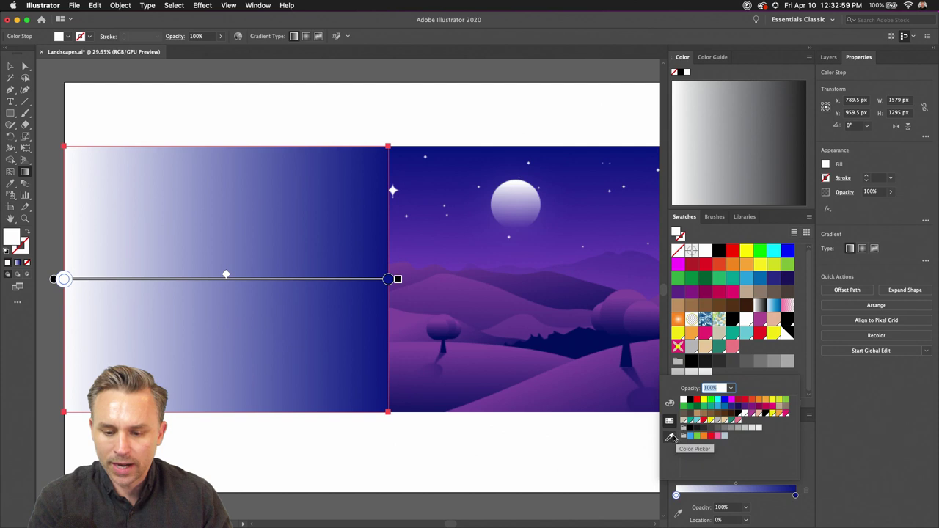
{"action": "left_click", "coordinate": [669, 439]}
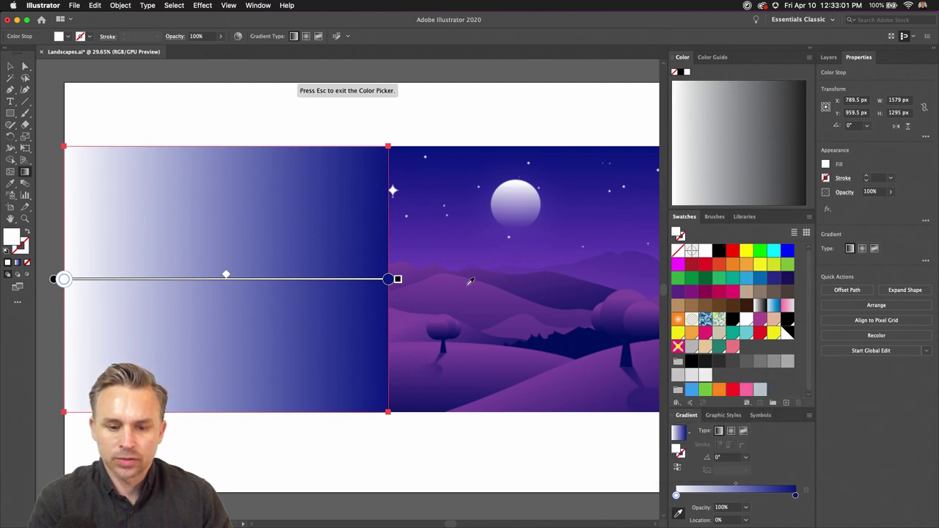
{"action": "left_click", "coordinate": [543, 258], "text": "shift"}
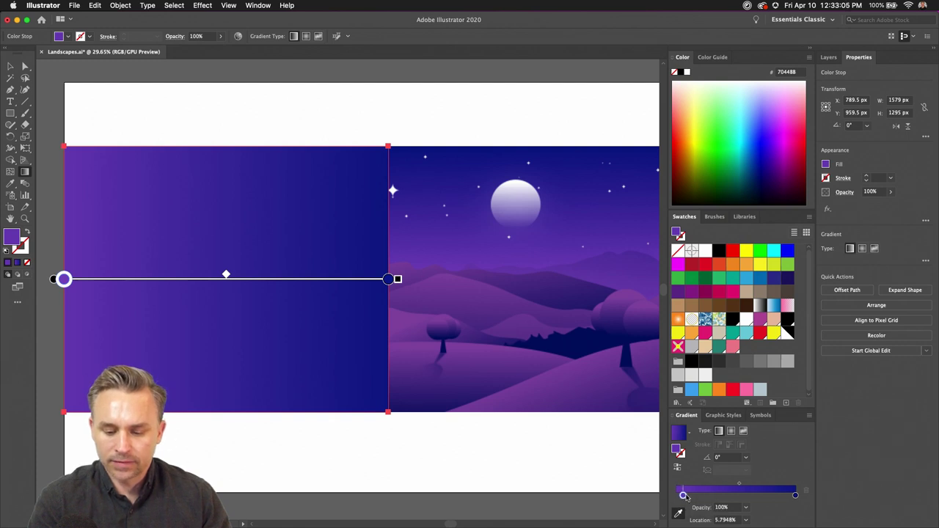
{"action": "mouse_move", "coordinate": [676, 496]}
{"action": "left_mouse_down"}
{"action": "mouse_move", "coordinate": [705, 496]}
{"action": "mouse_move", "coordinate": [660, 504]}
{"action": "left_mouse_up"}
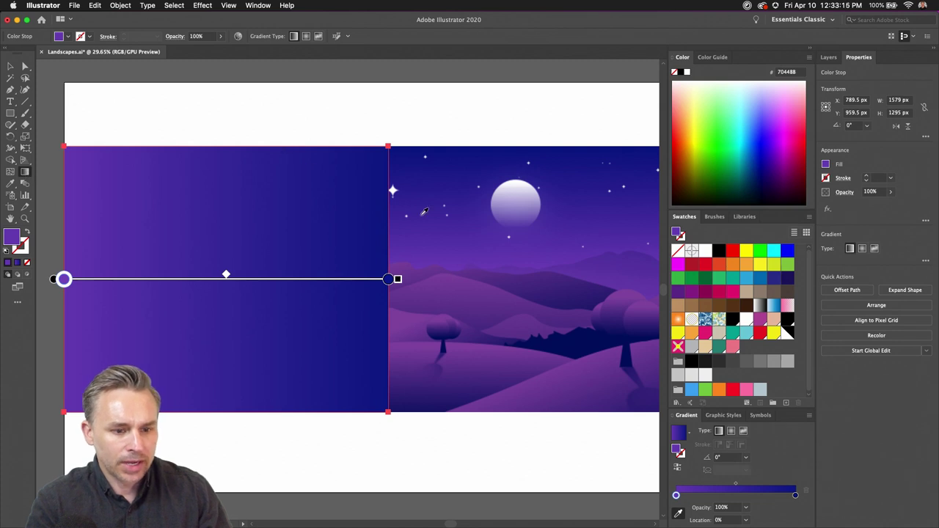
Step: Redraw the gradient vertically at 90°, dark blue at top and purple at bottom
{"action": "left_click", "coordinate": [10, 66]}
{"action": "left_click", "coordinate": [23, 173]}
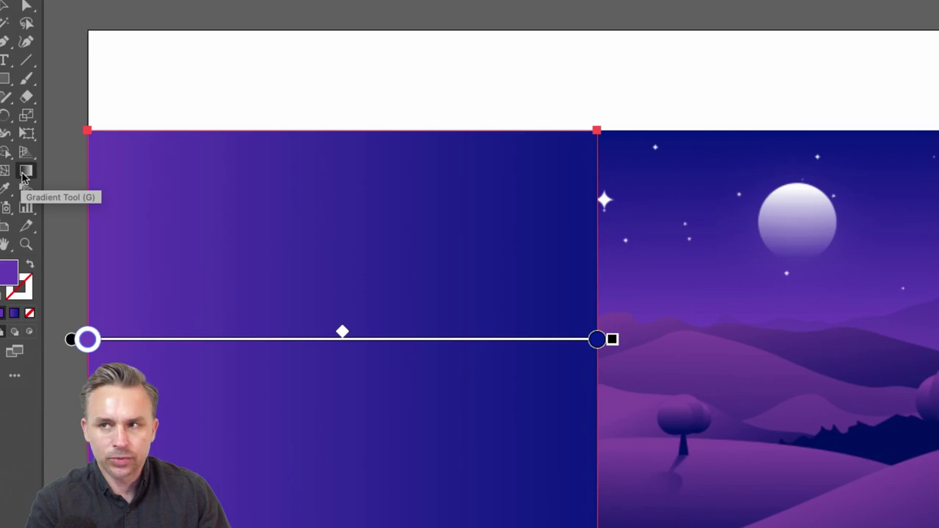
{"action": "left_click", "coordinate": [241, 159]}
{"action": "left_click_drag", "start_coordinate": [366, 151], "coordinate": [365, 446]}
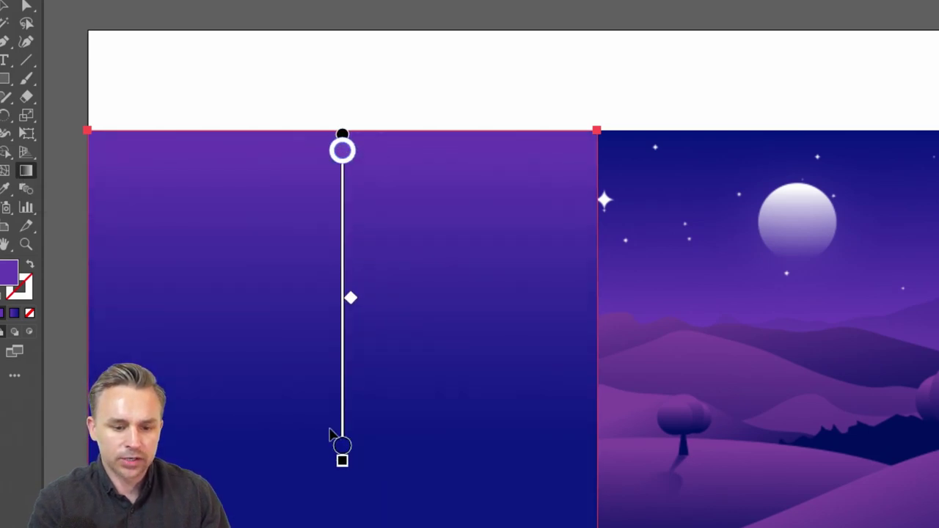
{"action": "left_click_drag", "start_coordinate": [308, 427], "coordinate": [311, 167]}
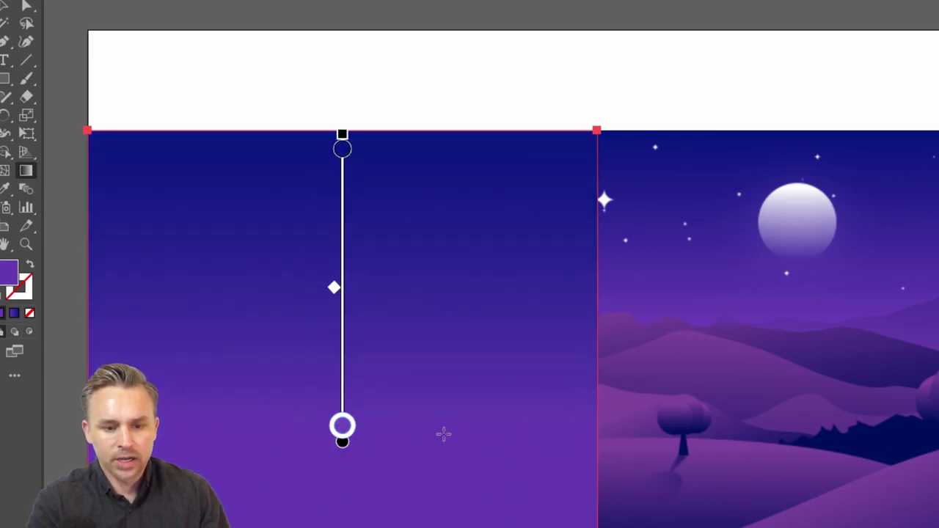
{"action": "left_click_drag", "start_coordinate": [433, 445], "coordinate": [449, 166]}
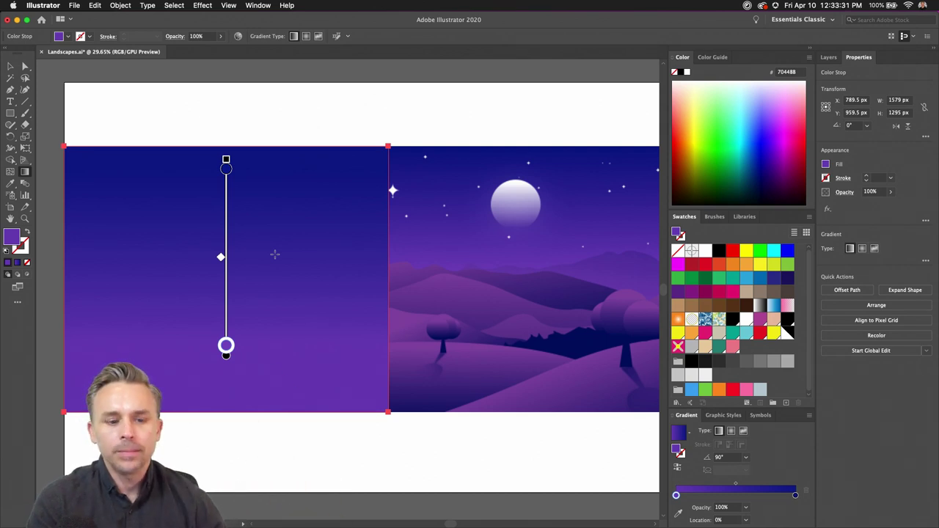
{"action": "scroll", "coordinate": [274, 254], "scroll_direction": "down", "scroll_amount": 3}
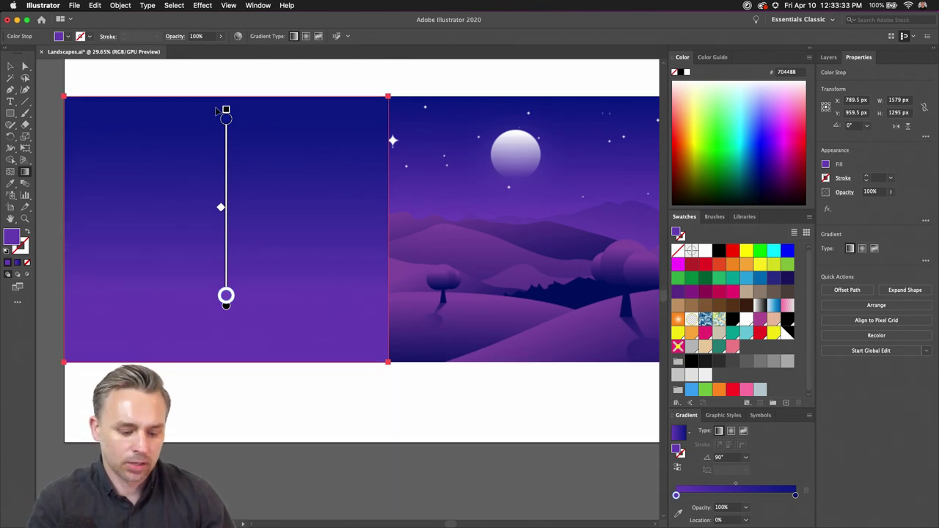
{"action": "scroll", "coordinate": [217, 110], "scroll_direction": "left", "scroll_amount": 5}
{"action": "scroll", "coordinate": [309, 169], "scroll_direction": "up", "scroll_amount": 3}
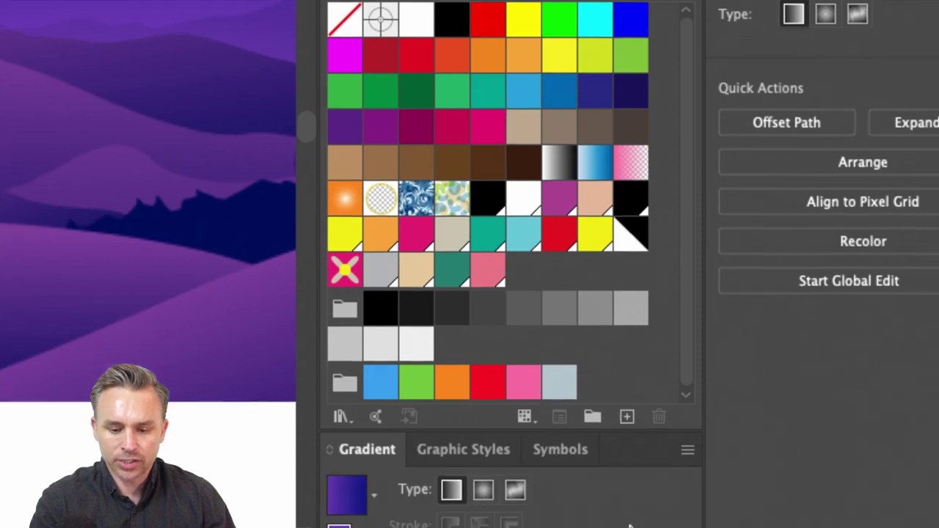
Step: Save the purple R=112 G=68 B=187 as a global swatch
{"action": "left_click", "coordinate": [625, 417]}
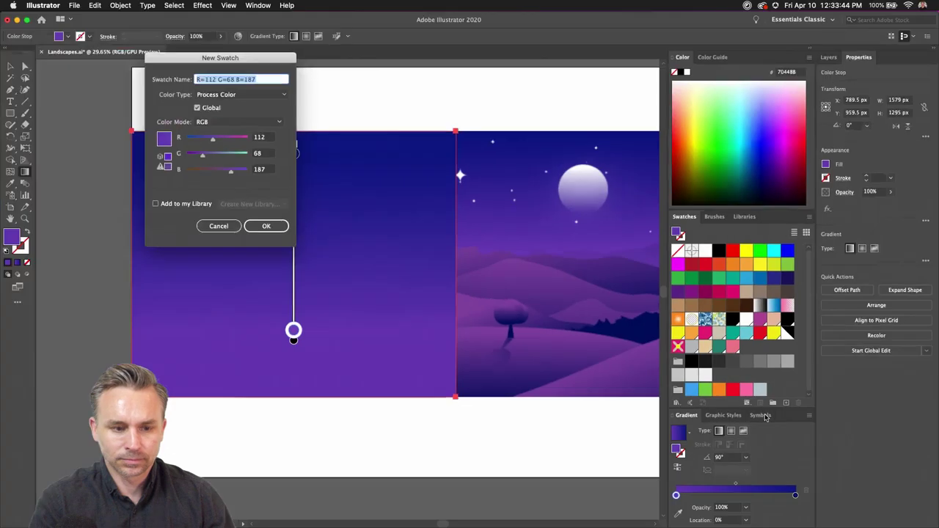
{"action": "left_click", "coordinate": [266, 227]}
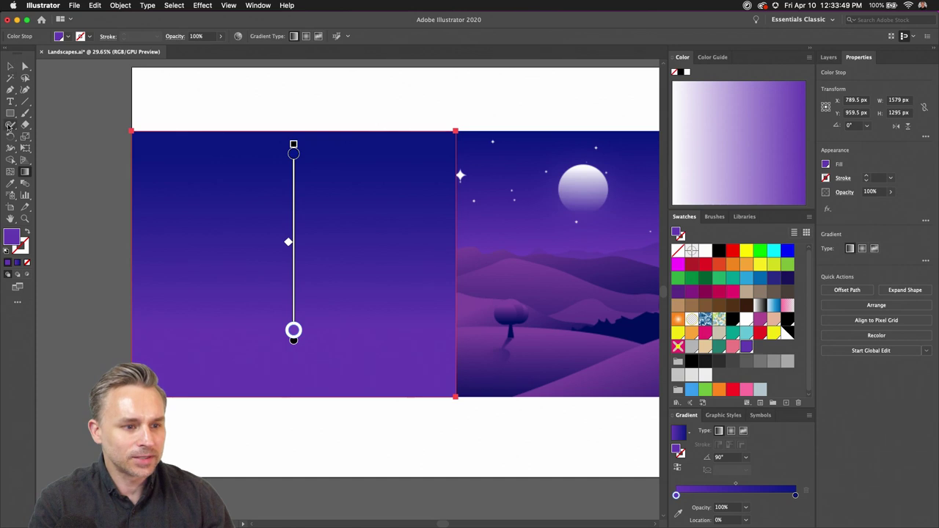
{"action": "left_click_drag", "start_coordinate": [10, 113], "coordinate": [40, 136]}
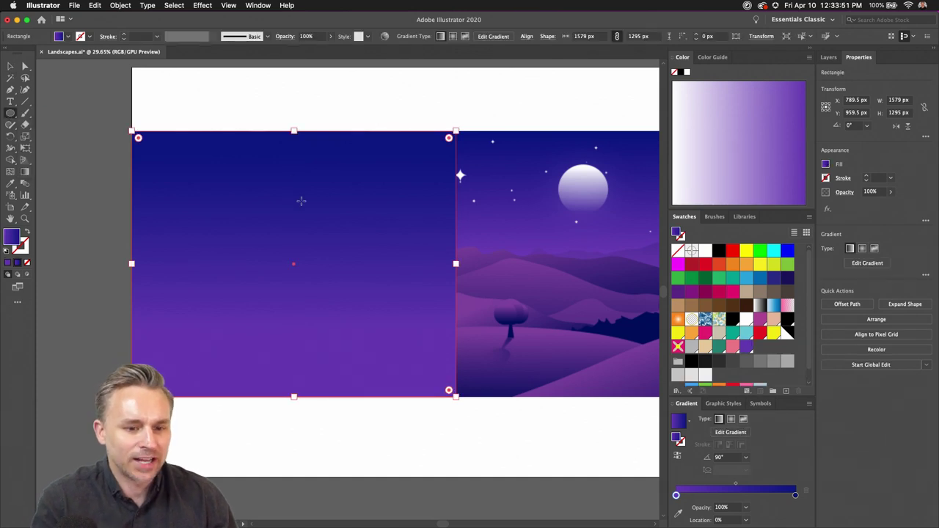
Step: Draw a moon circle in the sky and make its gradient run from white to purple
{"action": "left_click_drag", "start_coordinate": [300, 204], "coordinate": [327, 230]}
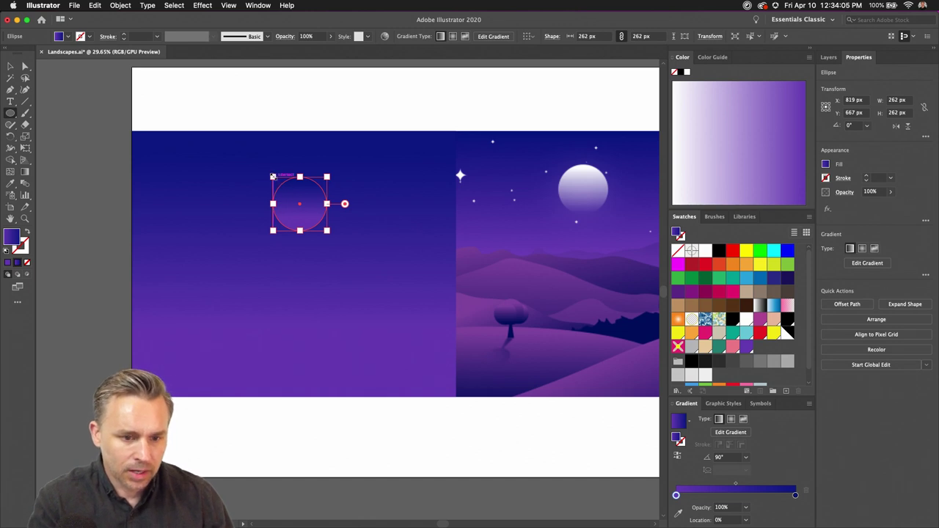
{"action": "left_click_drag", "start_coordinate": [273, 177], "coordinate": [255, 159]}
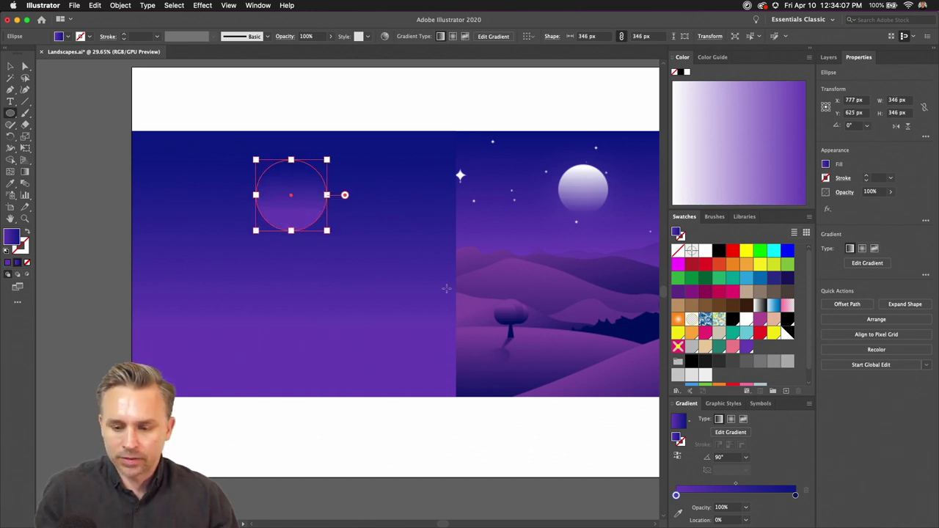
{"action": "left_click_drag", "start_coordinate": [277, 204], "coordinate": [278, 205]}
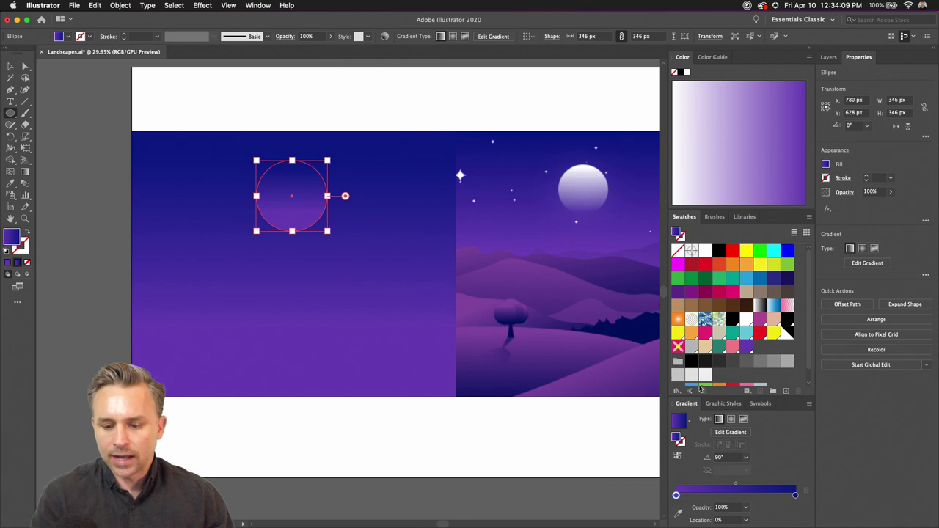
{"action": "double_click", "coordinate": [796, 495]}
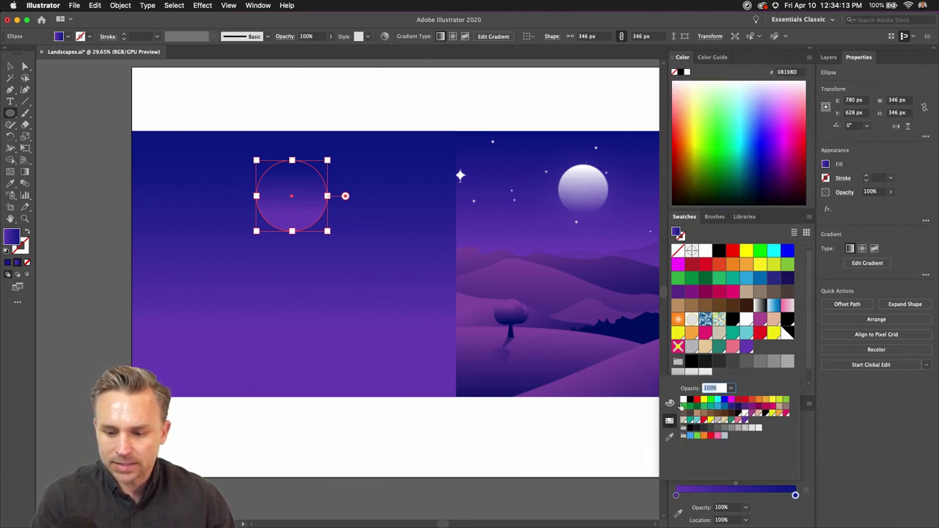
{"action": "left_click", "coordinate": [682, 402]}
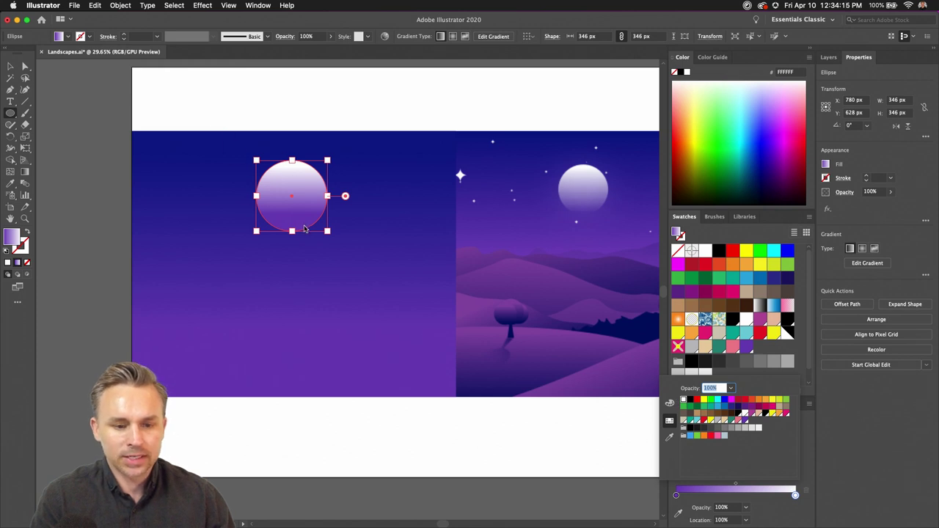
{"action": "key", "text": "Escape"}
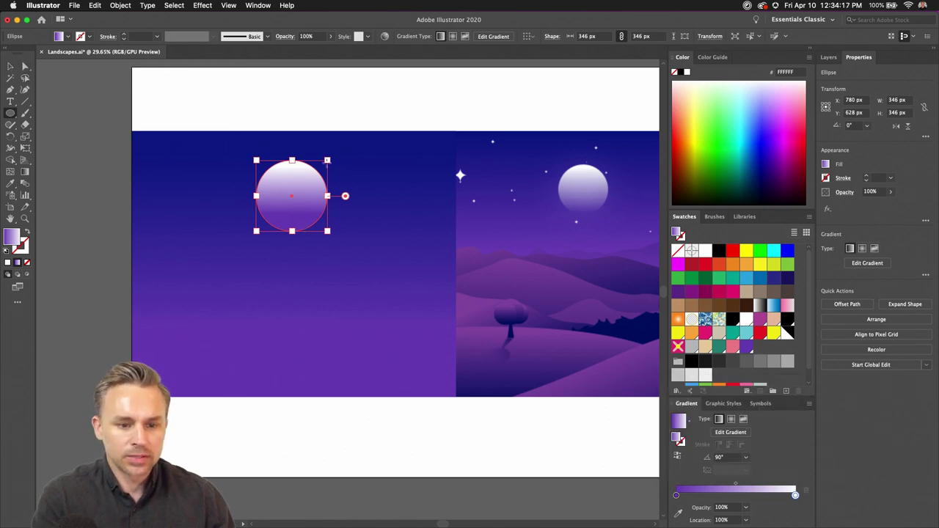
Step: Resize the moon to 246 px, shift it slightly right, and deselect it
{"action": "left_click_drag", "start_coordinate": [327, 160], "coordinate": [307, 181]}
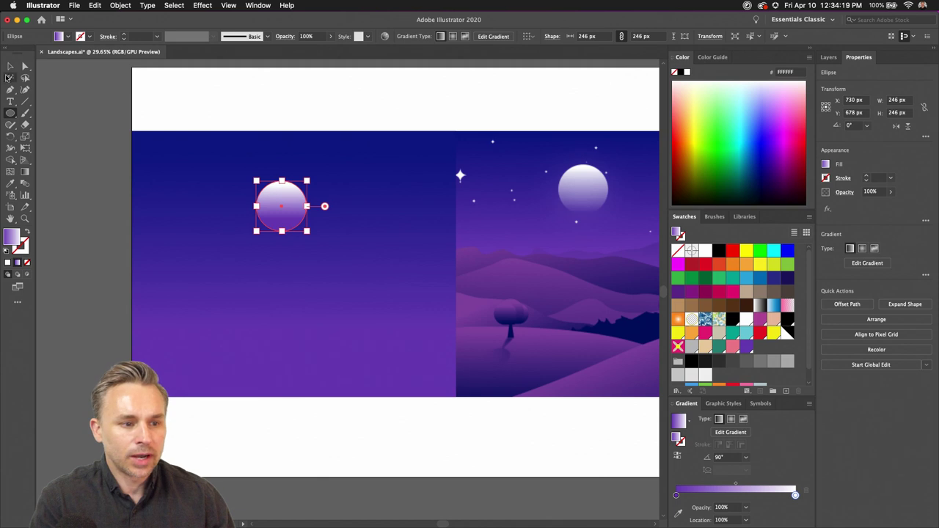
{"action": "left_click", "coordinate": [9, 67]}
{"action": "left_click_drag", "start_coordinate": [269, 209], "coordinate": [288, 206]}
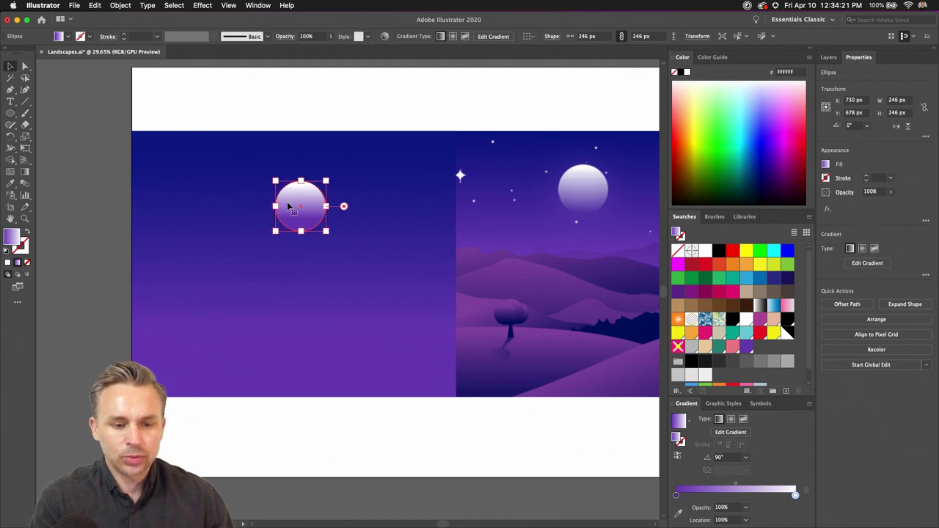
{"action": "left_click", "coordinate": [510, 107]}
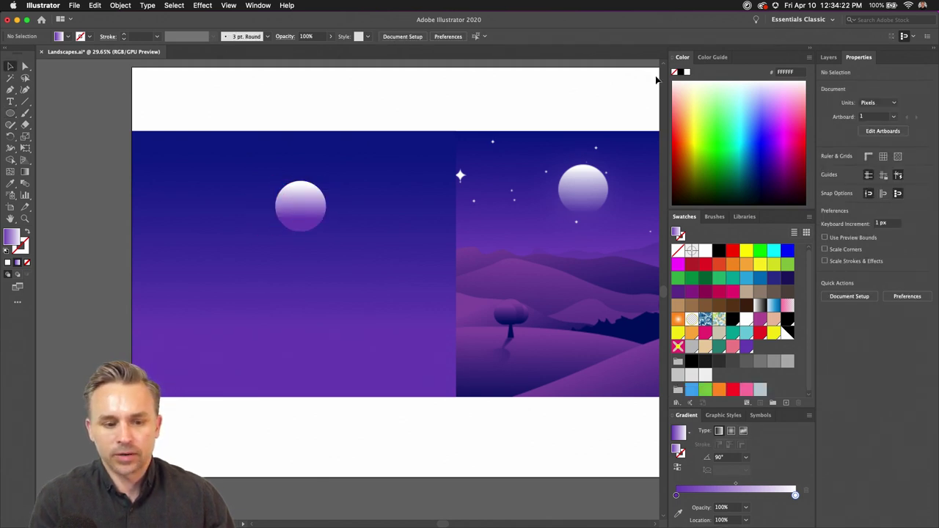
{"action": "left_click", "coordinate": [811, 51]}
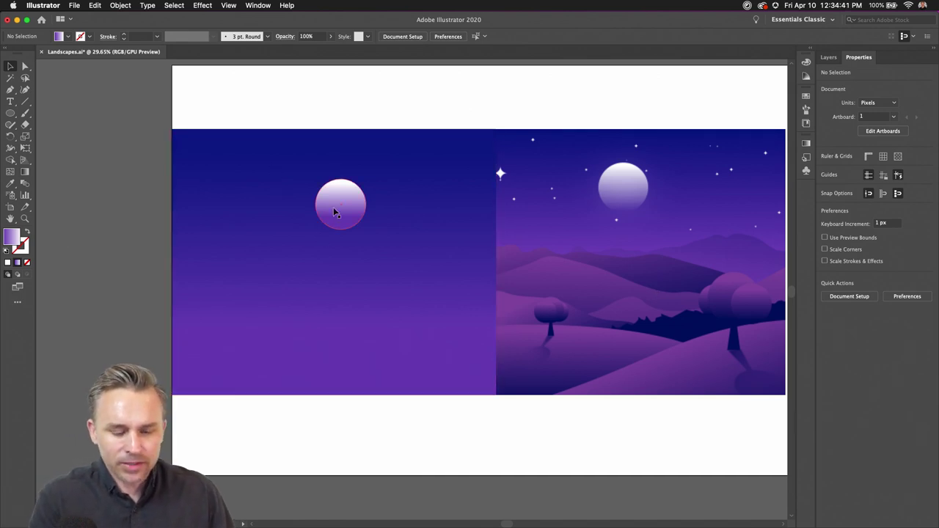
Step: Slide the Pencil Tool Options Fidelity setting all the way to Accurate and confirm
{"action": "key", "text": "super+equal"}
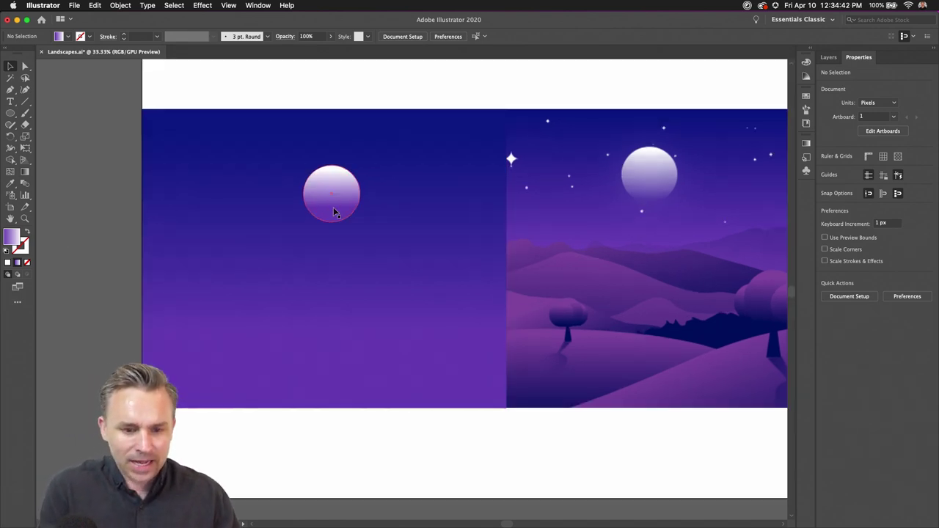
{"action": "left_click", "coordinate": [9, 126]}
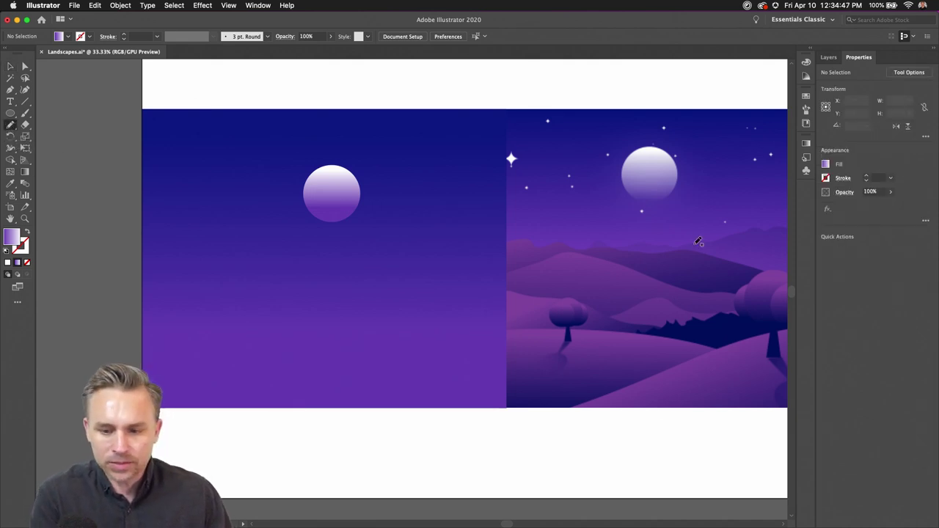
{"action": "scroll", "coordinate": [698, 242], "scroll_direction": "right", "scroll_amount": 5}
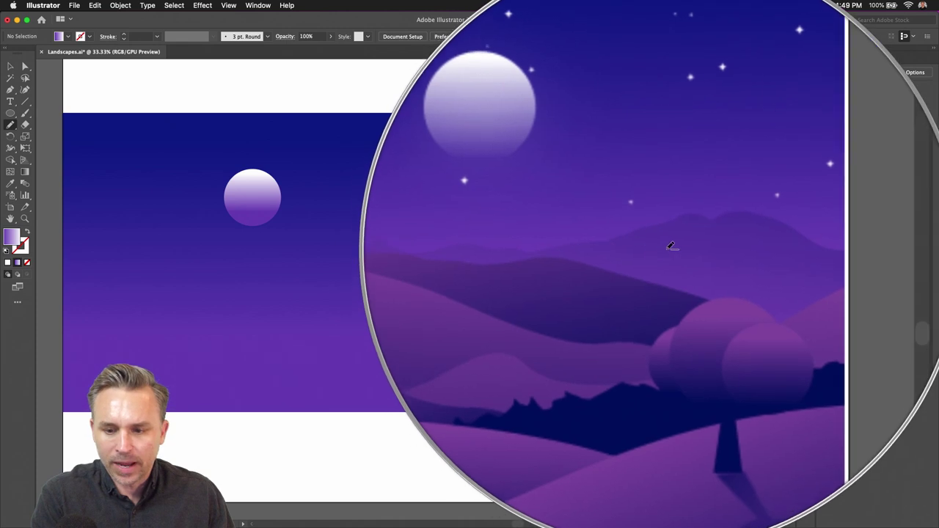
{"action": "scroll", "coordinate": [547, 250], "scroll_direction": "left", "scroll_amount": 8}
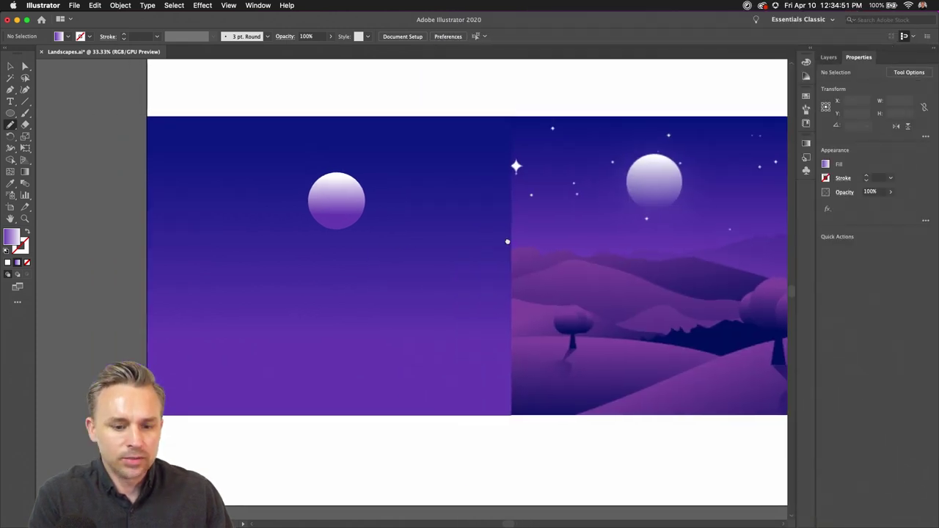
{"action": "double_click", "coordinate": [10, 127]}
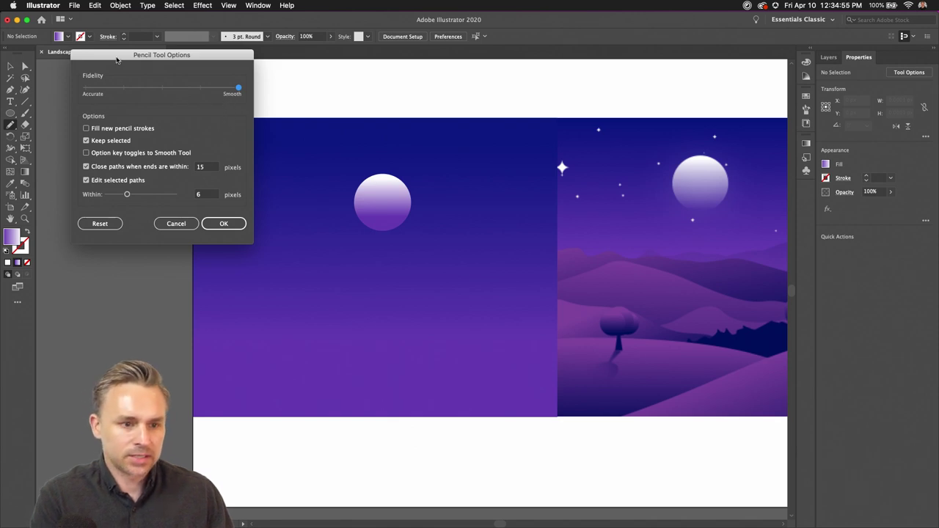
{"action": "left_click_drag", "start_coordinate": [116, 60], "coordinate": [115, 82]}
{"action": "left_click", "coordinate": [176, 246]}
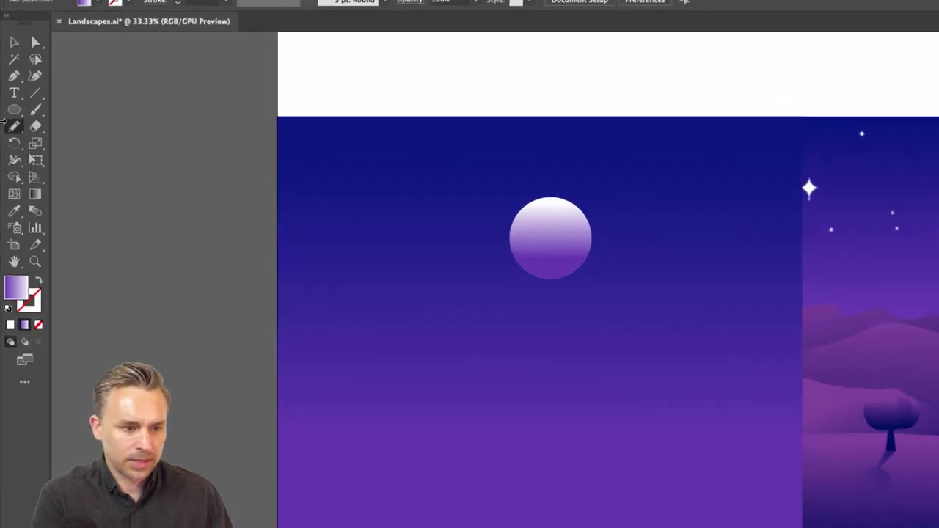
{"action": "double_click", "coordinate": [11, 125]}
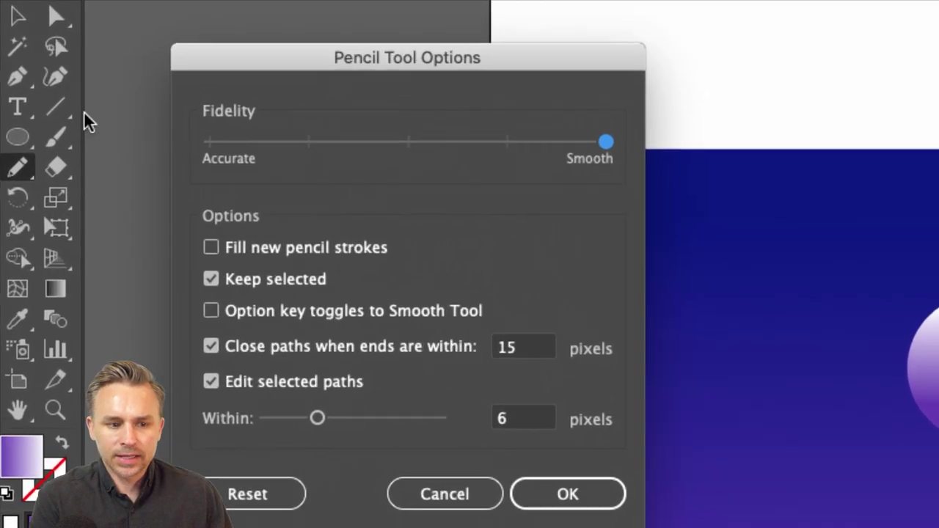
{"action": "left_click_drag", "start_coordinate": [606, 142], "coordinate": [665, 145]}
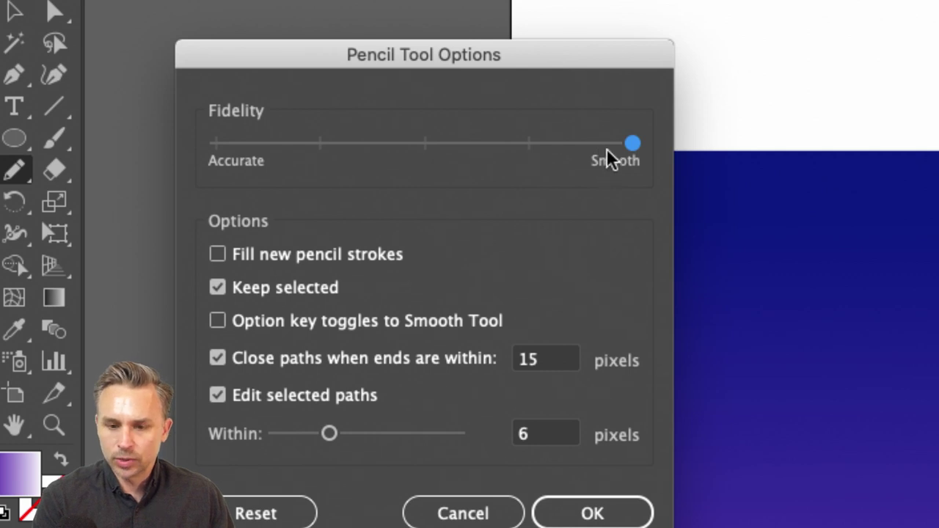
{"action": "left_click_drag", "start_coordinate": [633, 144], "coordinate": [208, 159]}
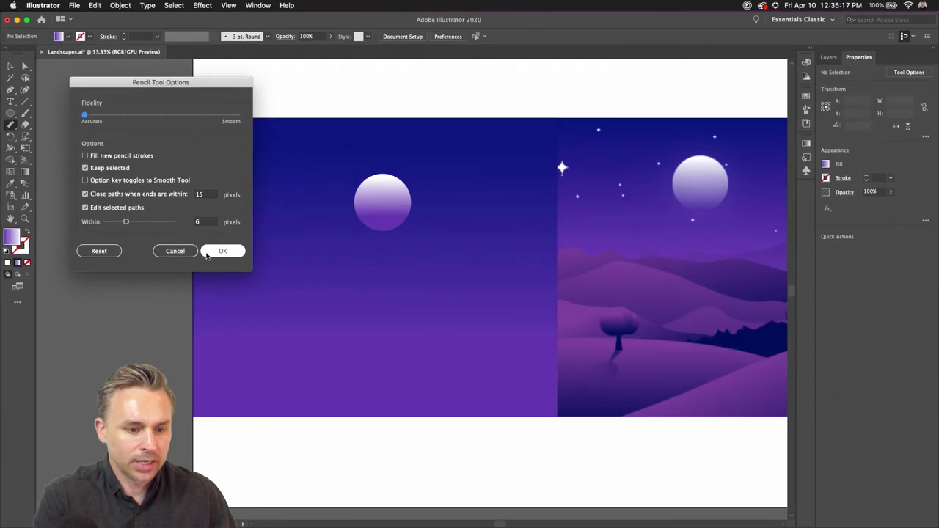
{"action": "left_click", "coordinate": [222, 251]}
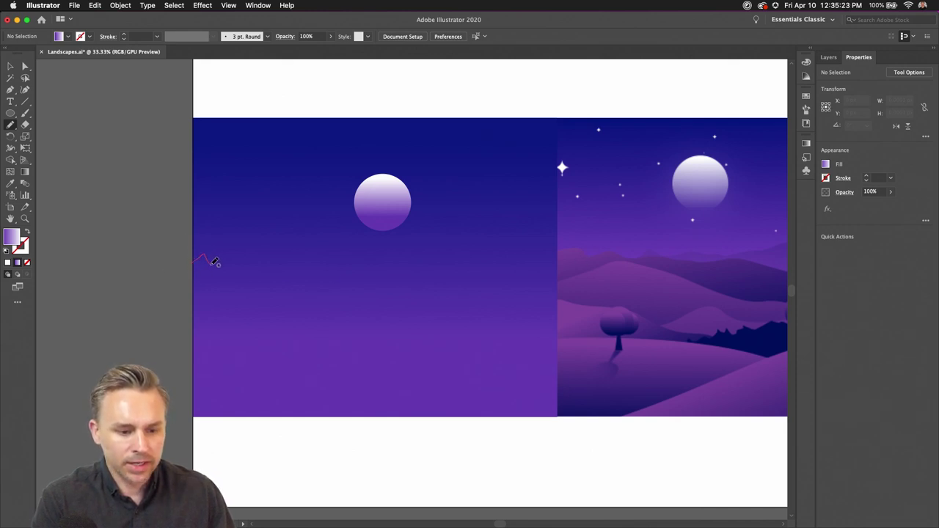
Step: Draw a closed jagged mountain-range outline across the lower sky with the Pencil
{"action": "left_click_drag", "start_coordinate": [238, 263], "coordinate": [303, 258]}
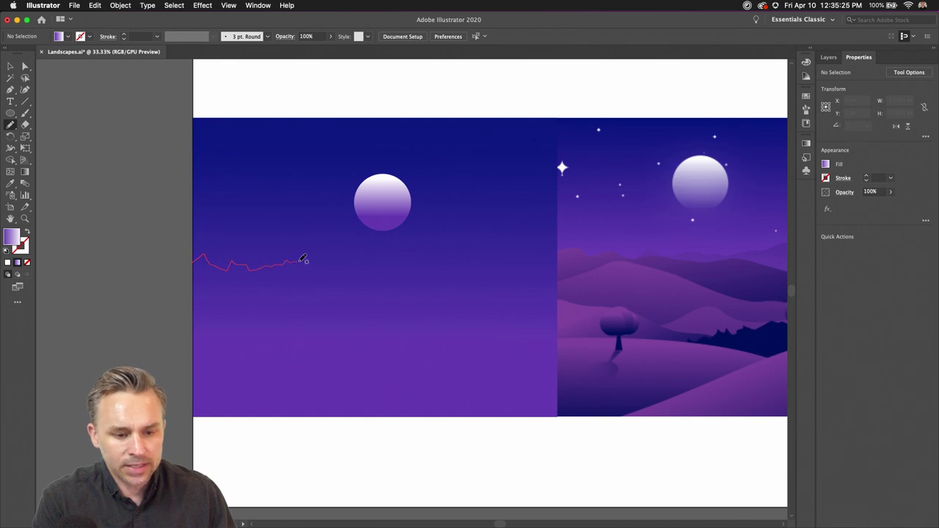
{"action": "left_click_drag", "start_coordinate": [379, 259], "coordinate": [387, 254]}
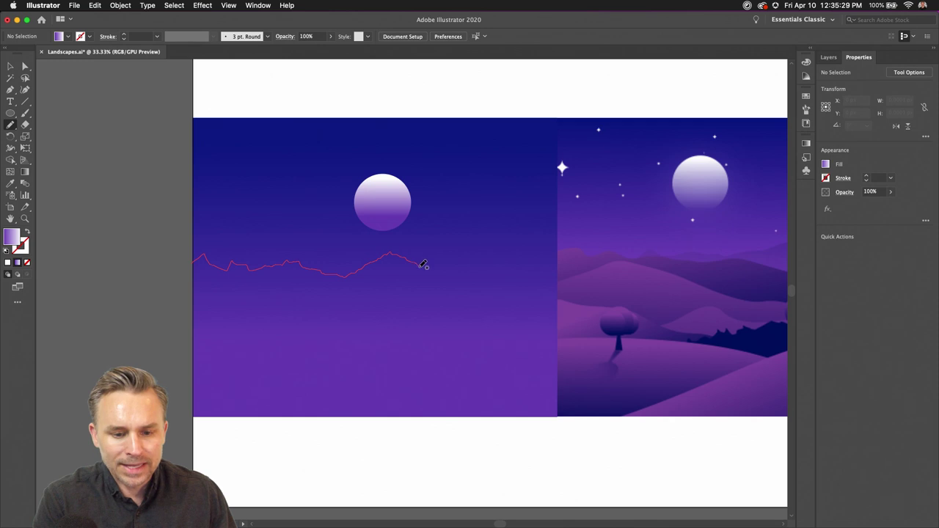
{"action": "left_click_drag", "start_coordinate": [436, 270], "coordinate": [493, 256]}
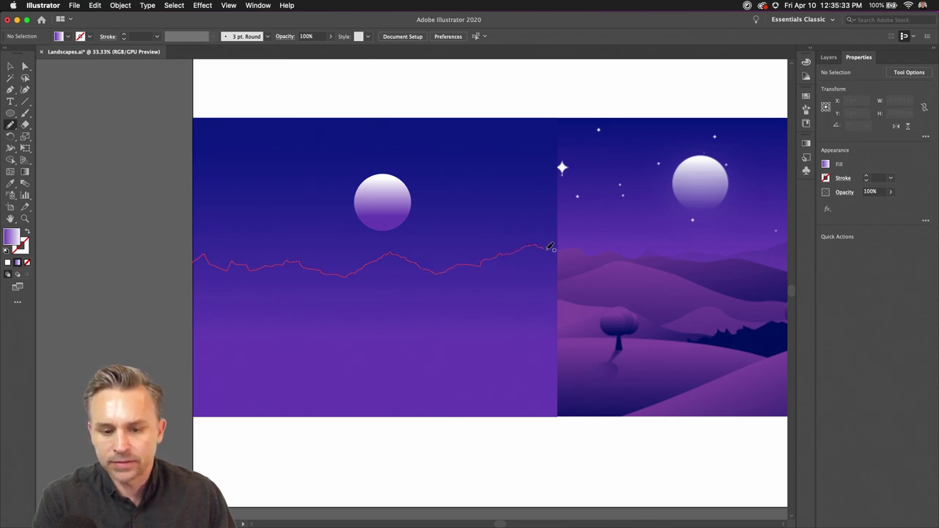
{"action": "mouse_move", "coordinate": [561, 252]}
{"action": "left_mouse_down"}
{"action": "mouse_move", "coordinate": [588, 411]}
{"action": "mouse_move", "coordinate": [554, 429]}
{"action": "mouse_move", "coordinate": [449, 446]}
{"action": "mouse_move", "coordinate": [167, 426]}
{"action": "mouse_move", "coordinate": [165, 327]}
{"action": "mouse_move", "coordinate": [193, 263]}
{"action": "mouse_move", "coordinate": [290, 248]}
{"action": "left_mouse_up"}
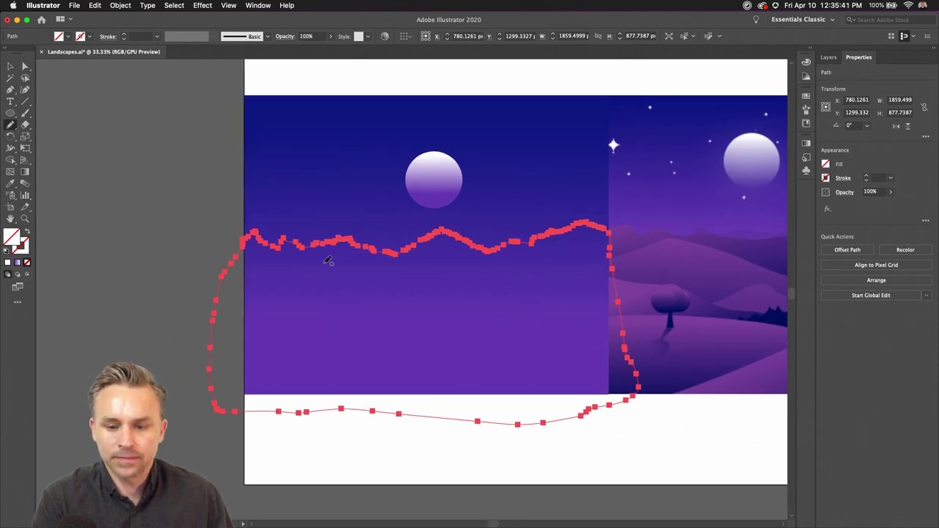
{"action": "left_click_drag", "start_coordinate": [400, 251], "coordinate": [372, 264]}
Step: Fill the mountains with the sky gradient, redrawn vertically to darken toward the ridge
{"action": "key", "text": "i"}
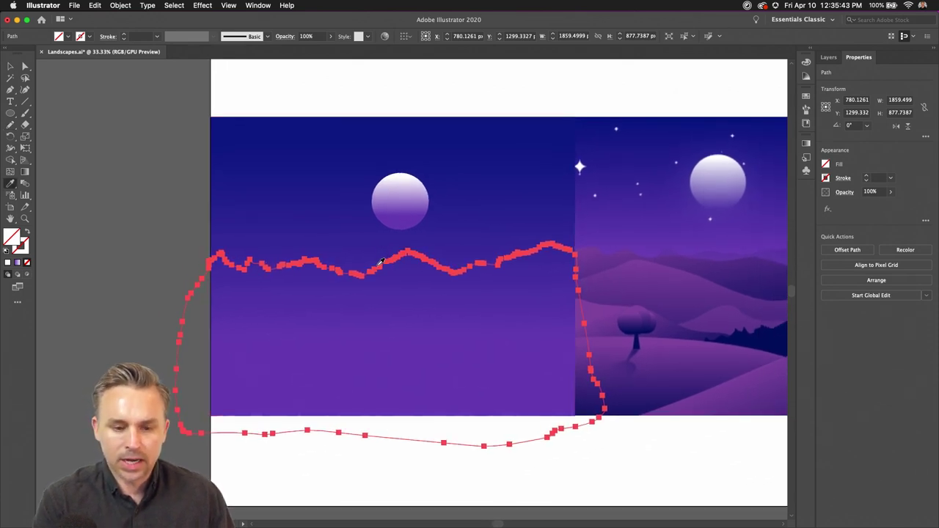
{"action": "left_click", "coordinate": [502, 203]}
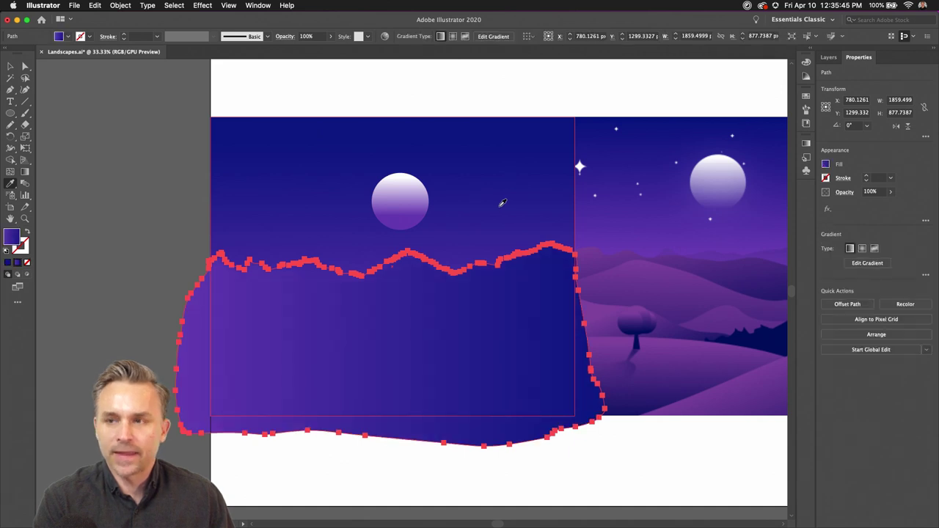
{"action": "left_click", "coordinate": [24, 173]}
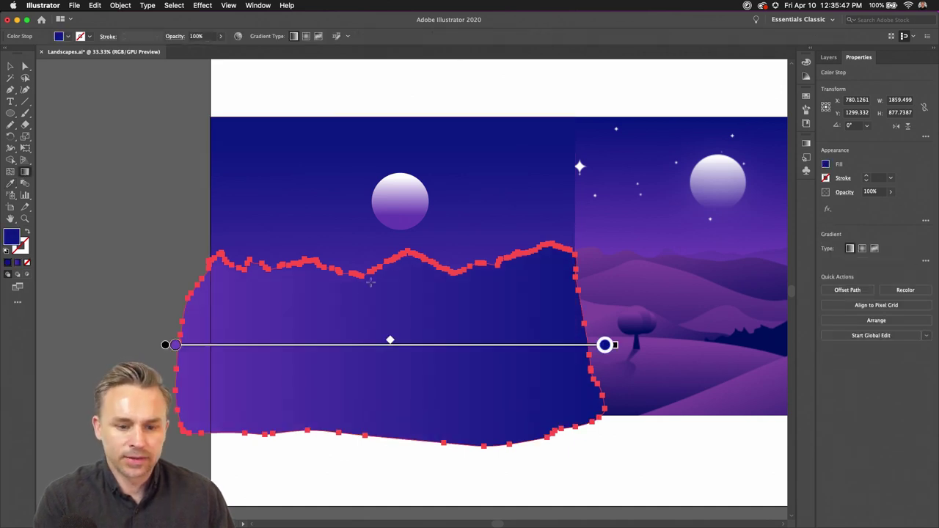
{"action": "mouse_move", "coordinate": [390, 259]}
{"action": "left_mouse_down"}
{"action": "mouse_move", "coordinate": [390, 371]}
{"action": "mouse_move", "coordinate": [436, 262]}
{"action": "mouse_move", "coordinate": [388, 256]}
{"action": "left_mouse_up"}
{"action": "mouse_move", "coordinate": [368, 342]}
{"action": "left_mouse_down"}
{"action": "mouse_move", "coordinate": [368, 259]}
{"action": "mouse_move", "coordinate": [389, 259]}
{"action": "left_mouse_up"}
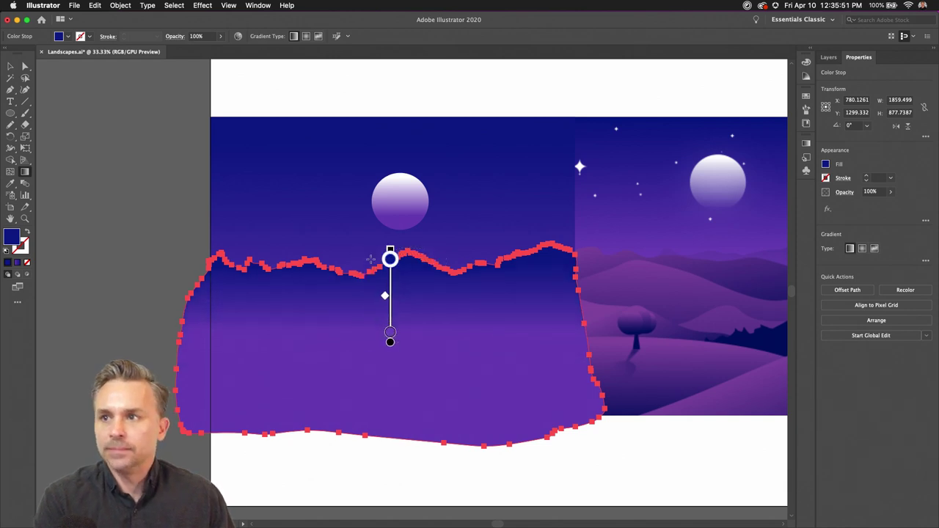
{"action": "mouse_move", "coordinate": [411, 348]}
{"action": "left_mouse_down"}
{"action": "mouse_move", "coordinate": [411, 221]}
{"action": "mouse_move", "coordinate": [390, 241]}
{"action": "left_mouse_up"}
{"action": "left_click", "coordinate": [12, 67]}
Step: Squash the mountain shape to about 601 px tall
{"action": "left_click", "coordinate": [114, 163]}
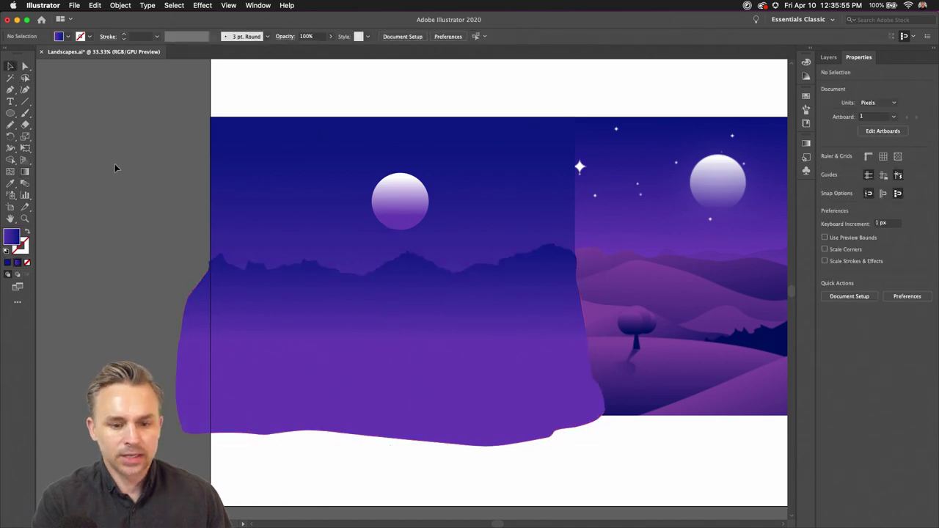
{"action": "left_click", "coordinate": [325, 371]}
{"action": "key", "text": "super+equal"}
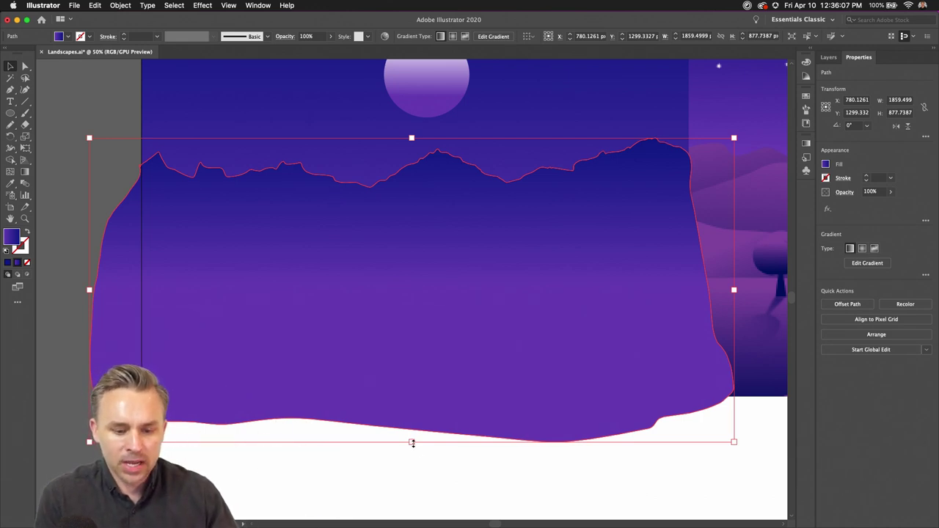
{"action": "left_click_drag", "start_coordinate": [412, 443], "coordinate": [411, 346]}
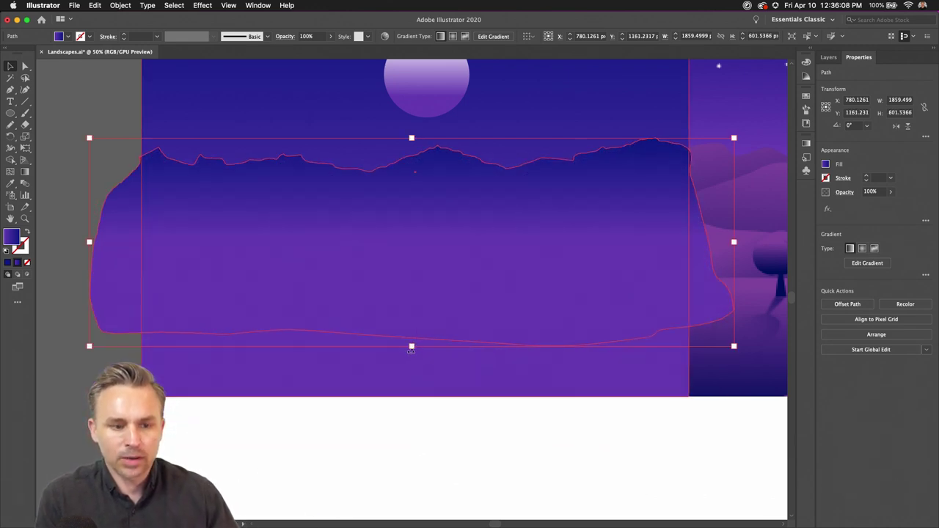
{"action": "left_click", "coordinate": [402, 437]}
{"action": "scroll", "coordinate": [367, 330], "scroll_direction": "up", "scroll_amount": 3}
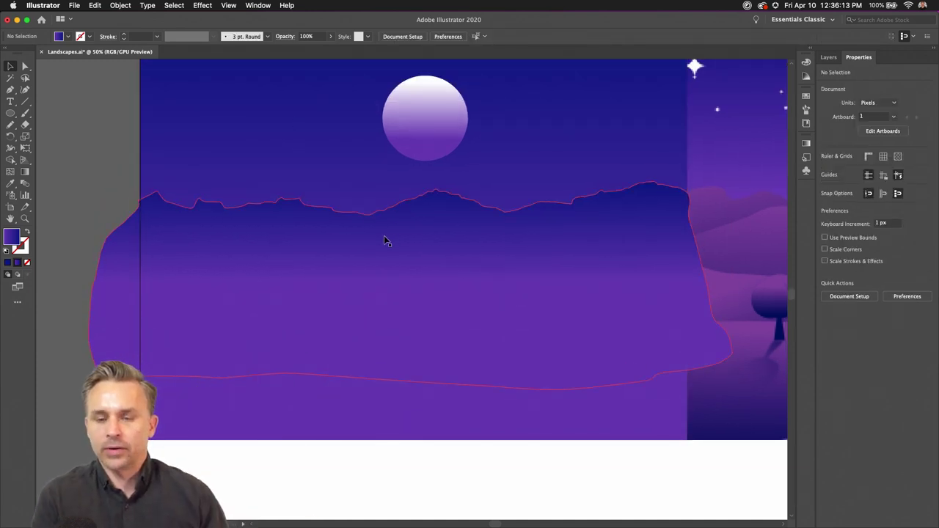
Step: With the Pencil selected, zoom out to 33.33% to show both artboards
{"action": "left_click", "coordinate": [11, 125]}
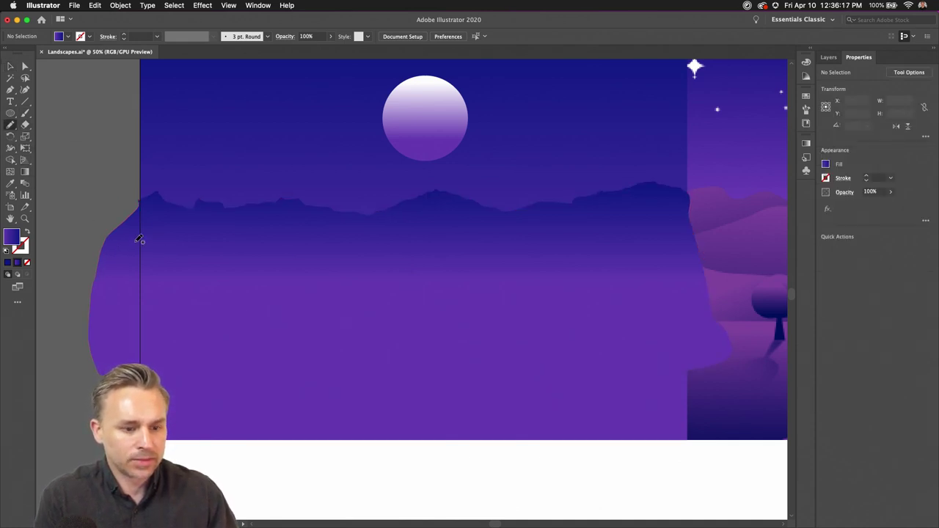
{"action": "left_click_drag", "start_coordinate": [504, 241], "coordinate": [304, 261]}
{"action": "key", "text": "super+minus"}
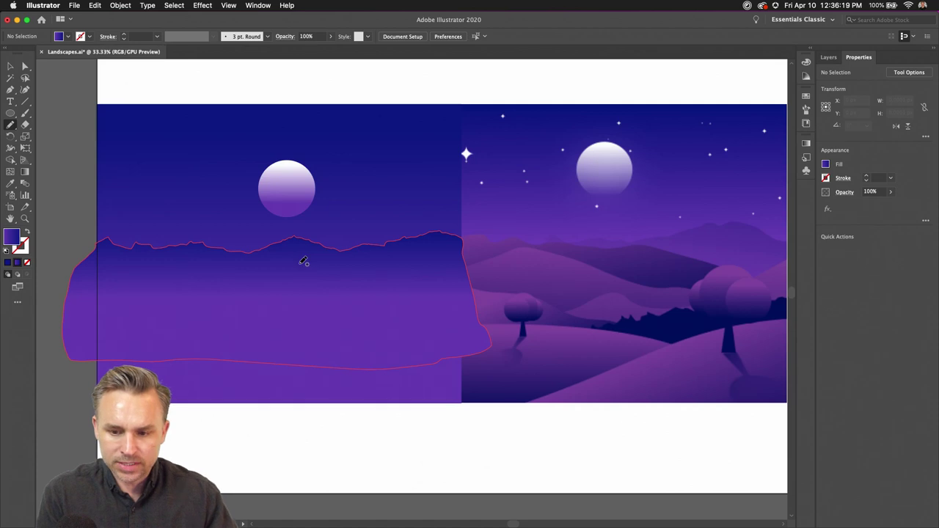
{"action": "left_click_drag", "start_coordinate": [173, 195], "coordinate": [204, 199]}
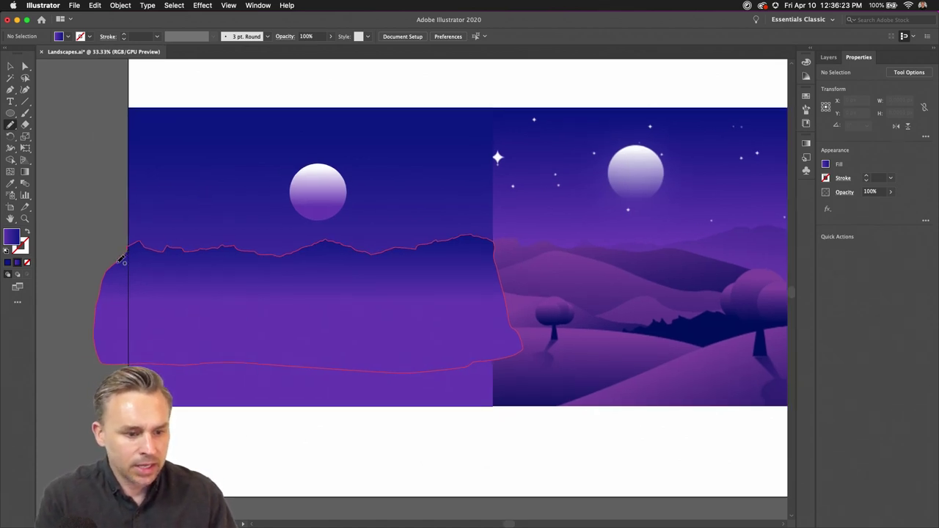
Step: Draw a second, lower closed mountain outline below the first ridge with the Pencil
{"action": "double_click", "coordinate": [11, 125]}
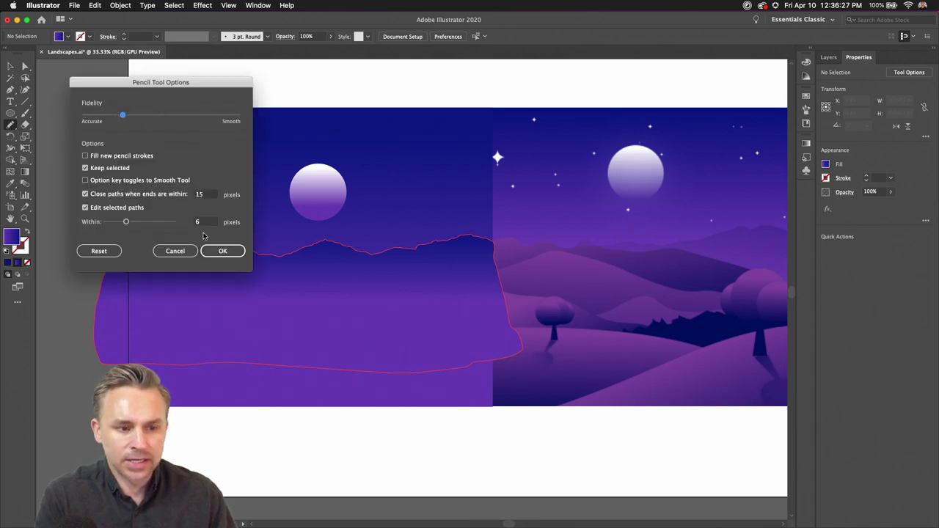
{"action": "left_click", "coordinate": [221, 251]}
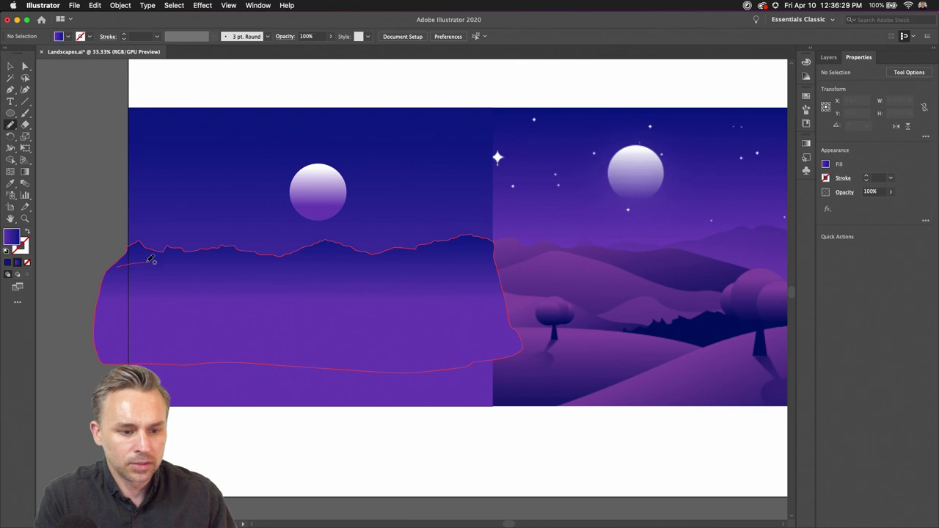
{"action": "left_click_drag", "start_coordinate": [185, 258], "coordinate": [270, 262]}
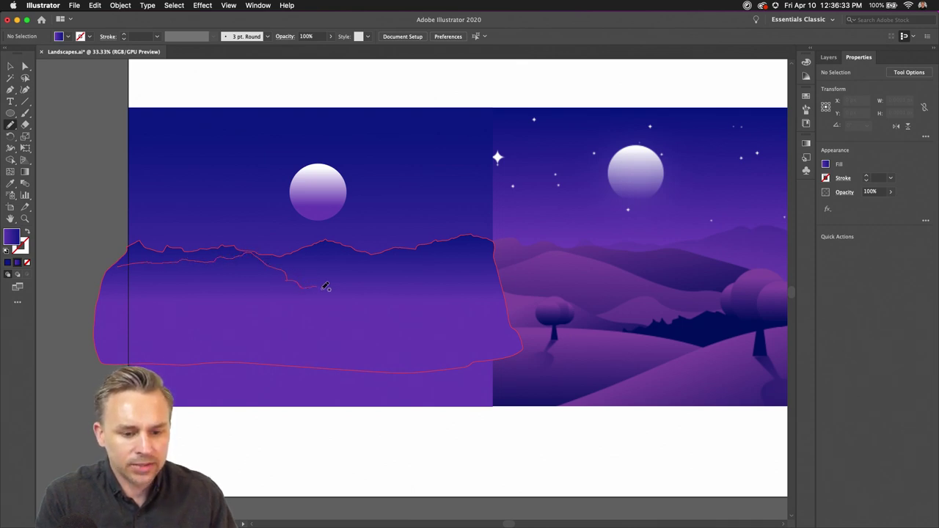
{"action": "left_click_drag", "start_coordinate": [374, 293], "coordinate": [440, 331]}
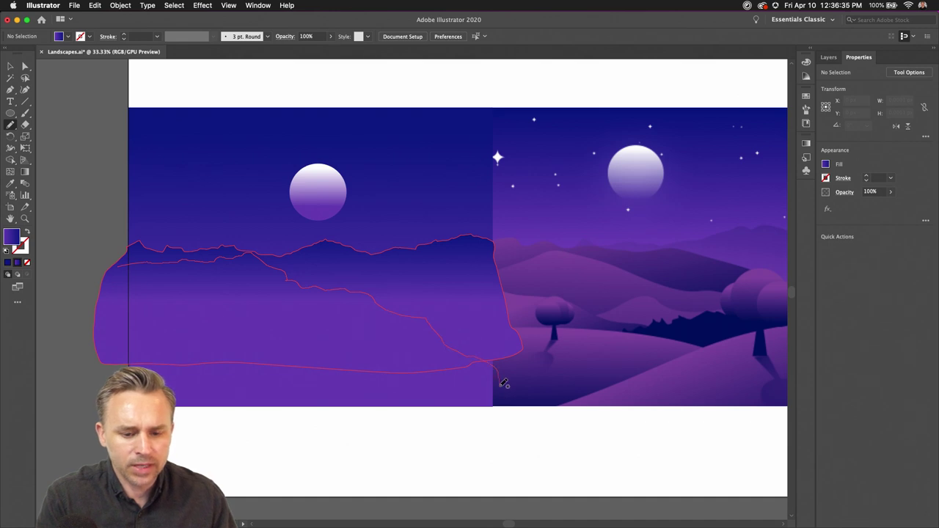
{"action": "mouse_move", "coordinate": [505, 382]}
{"action": "left_mouse_down"}
{"action": "mouse_move", "coordinate": [503, 411]}
{"action": "mouse_move", "coordinate": [319, 457]}
{"action": "mouse_move", "coordinate": [96, 363]}
{"action": "left_mouse_up"}
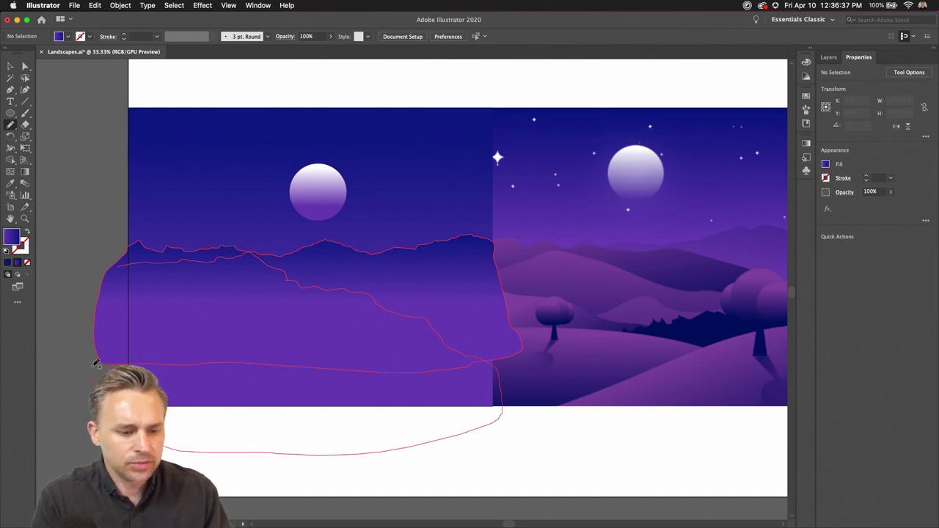
{"action": "left_click_drag", "start_coordinate": [121, 263], "coordinate": [125, 265]}
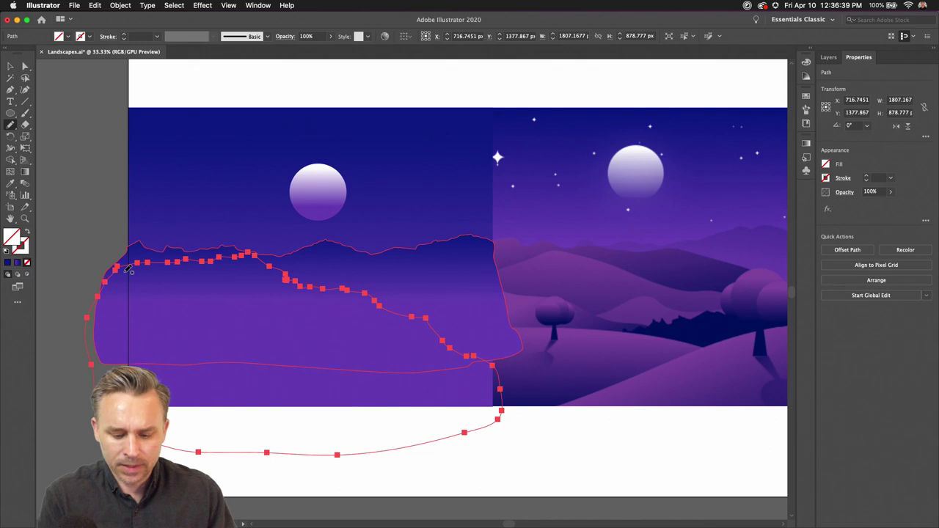
Step: Give the new range the mountain gradient running vertically and send it backward
{"action": "key", "text": "i"}
{"action": "left_click", "coordinate": [298, 267]}
{"action": "key", "text": "g"}
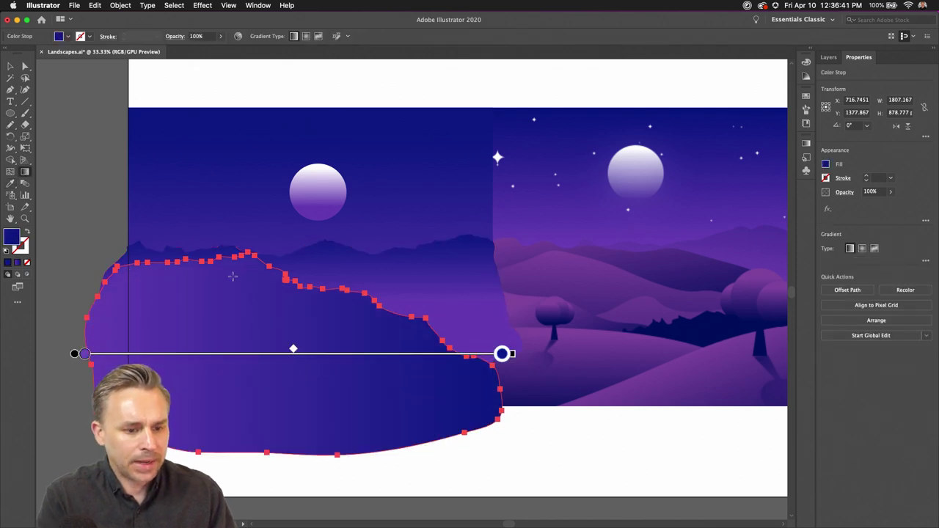
{"action": "left_click_drag", "start_coordinate": [230, 258], "coordinate": [230, 360]}
{"action": "left_click_drag", "start_coordinate": [293, 258], "coordinate": [294, 392]}
{"action": "left_click_drag", "start_coordinate": [217, 375], "coordinate": [220, 251]}
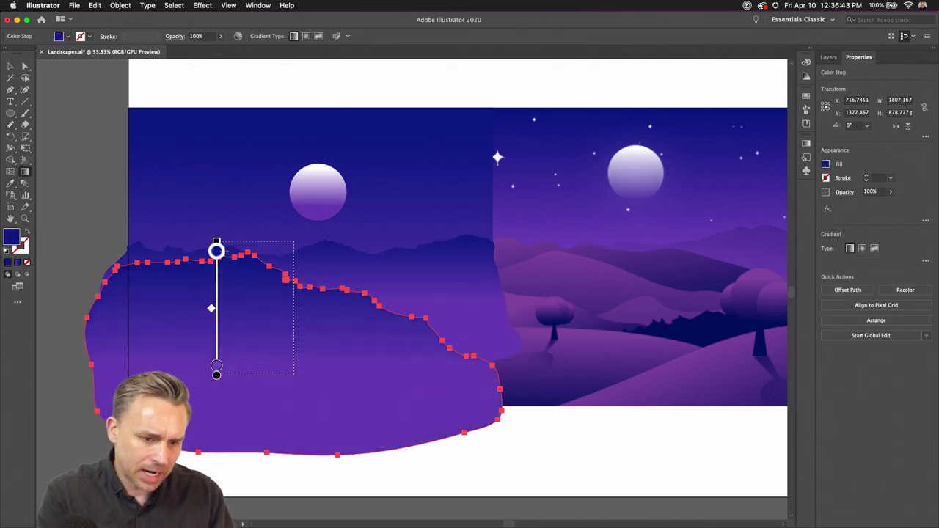
{"action": "key", "text": "v"}
{"action": "key", "text": "super+shift+bracketleft"}
Step: Inspect the two mountain ranges up close, then return to the full landscape view
{"action": "left_click", "coordinate": [138, 154]}
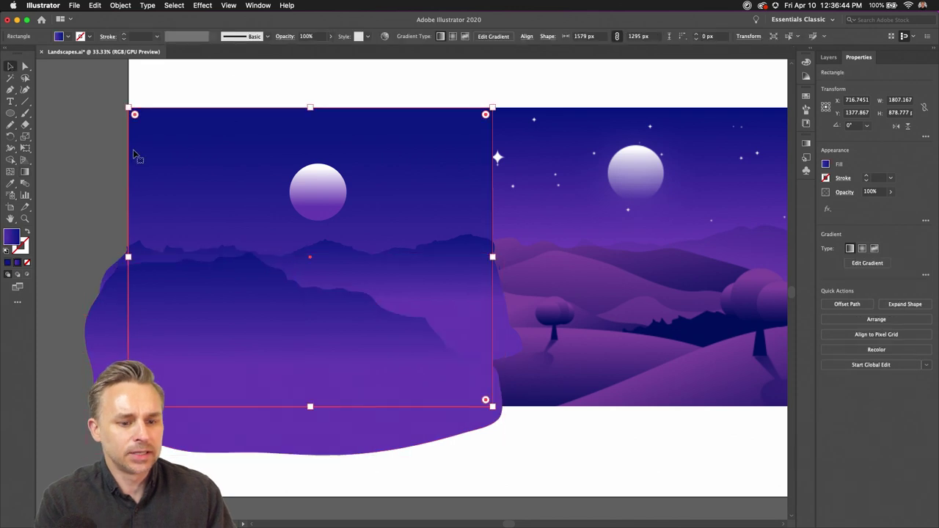
{"action": "left_click", "coordinate": [80, 143]}
{"action": "key", "text": "super+equal"}
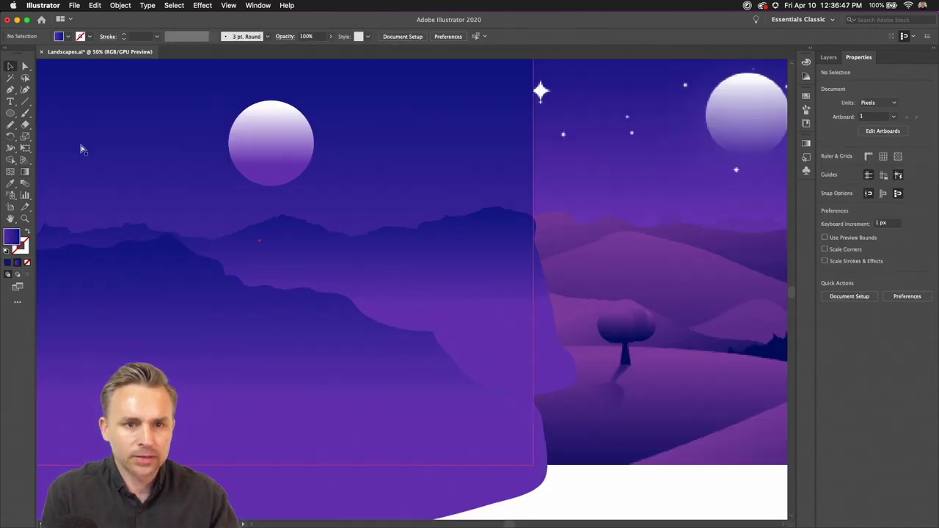
{"action": "left_click_drag", "start_coordinate": [155, 232], "coordinate": [281, 247]}
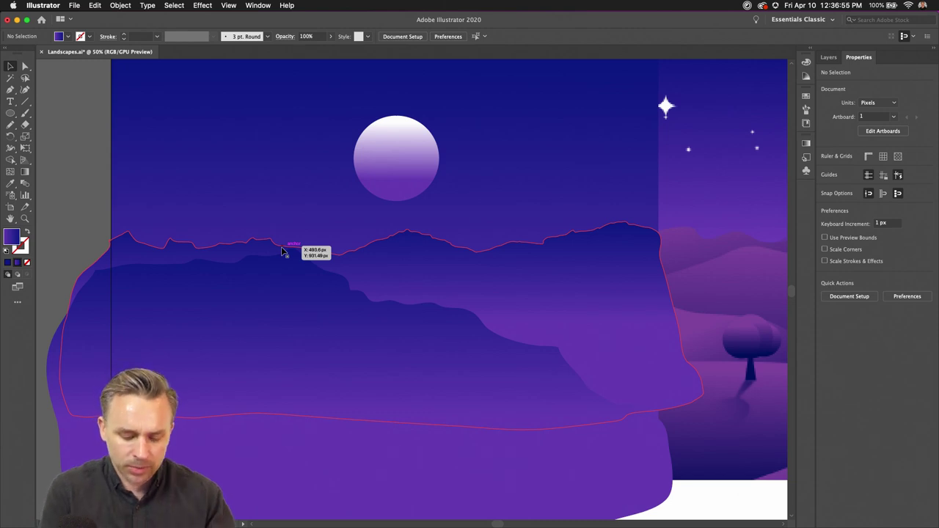
{"action": "key", "text": "super+minus"}
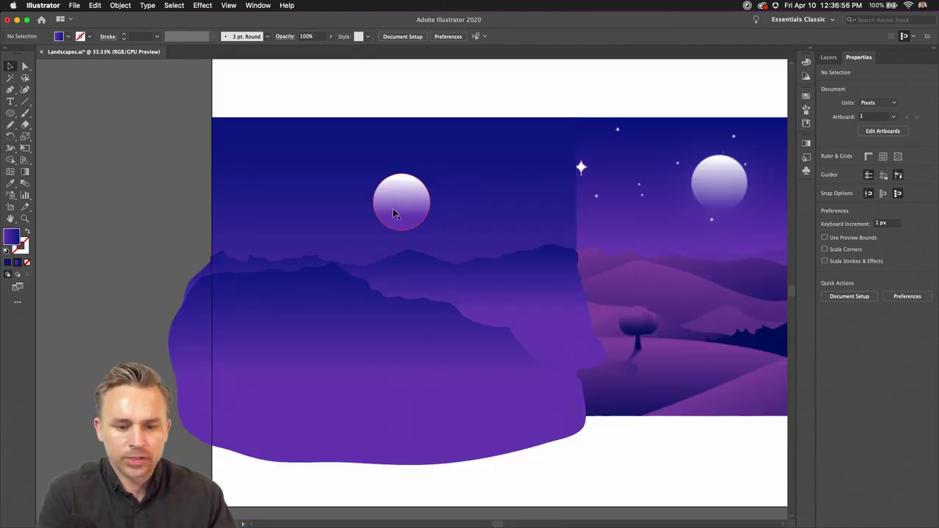
Step: Raise the lower mountain's bottom edge near the artboard's bottom and re-centre the view
{"action": "left_click", "coordinate": [342, 330]}
{"action": "left_click_drag", "start_coordinate": [378, 465], "coordinate": [378, 409]}
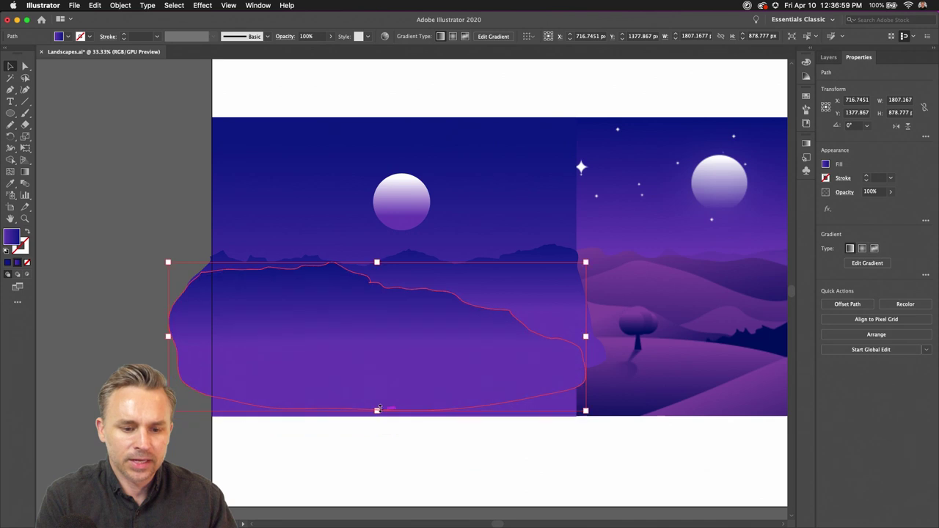
{"action": "left_click", "coordinate": [98, 214]}
{"action": "left_click", "coordinate": [208, 298]}
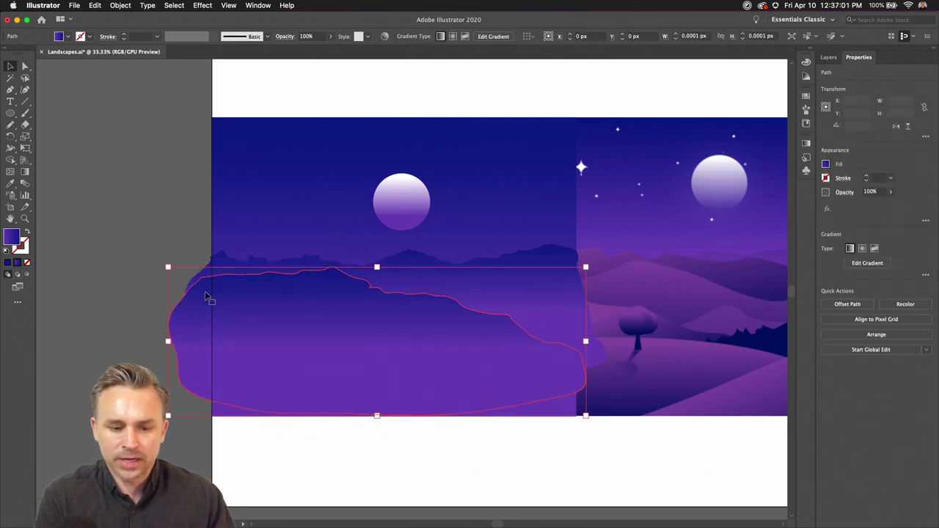
{"action": "left_click", "coordinate": [237, 188]}
{"action": "scroll", "coordinate": [214, 175], "scroll_direction": "right", "scroll_amount": 3}
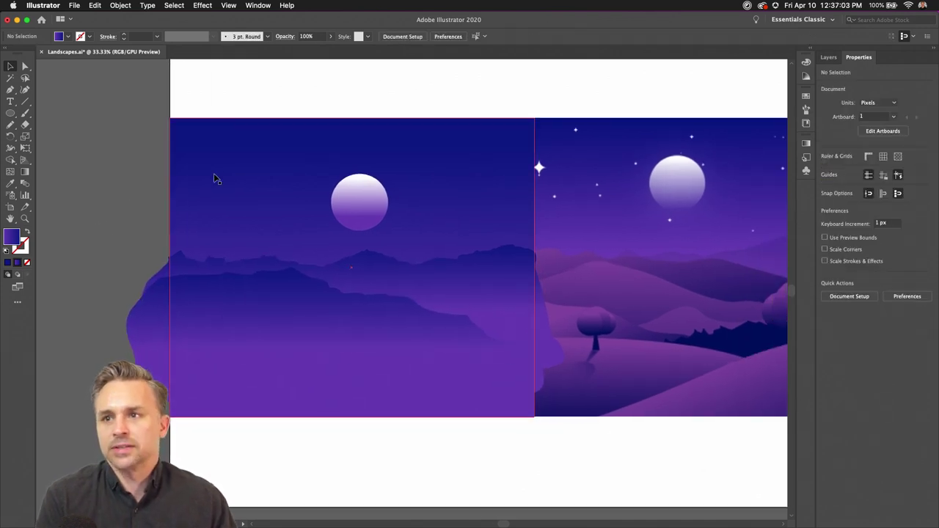
{"action": "left_click_drag", "start_coordinate": [333, 181], "coordinate": [296, 201]}
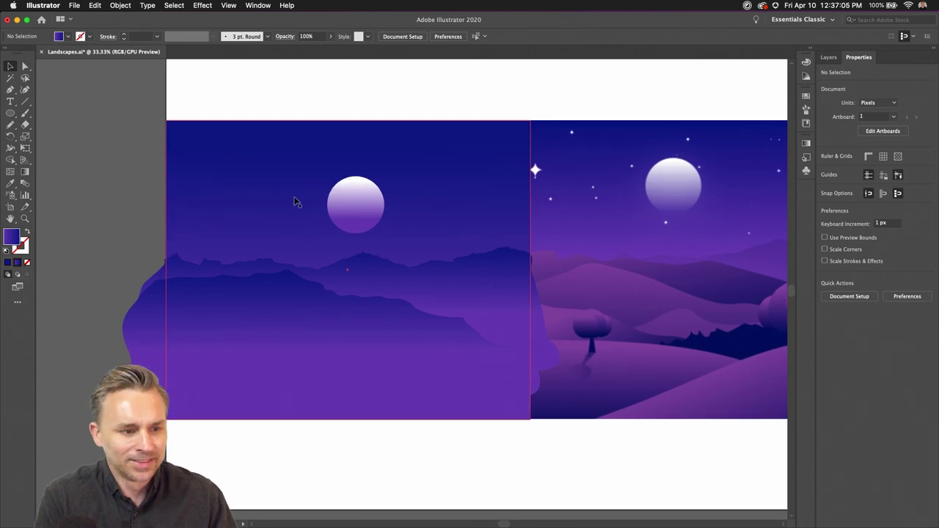
Step: Pencil-draw a closed outline for a nearer mountain ridge across the landscape
{"action": "key", "text": "n"}
{"action": "double_click", "coordinate": [11, 125]}
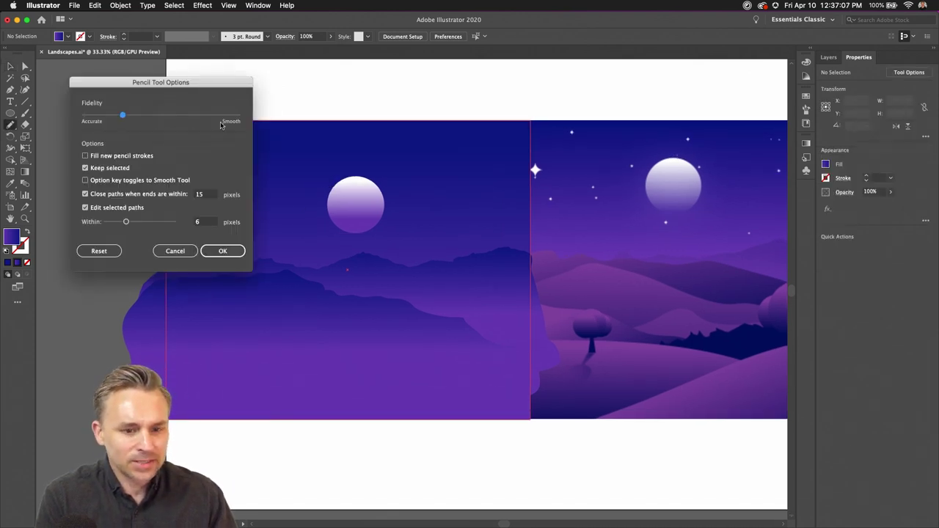
{"action": "left_click", "coordinate": [223, 251]}
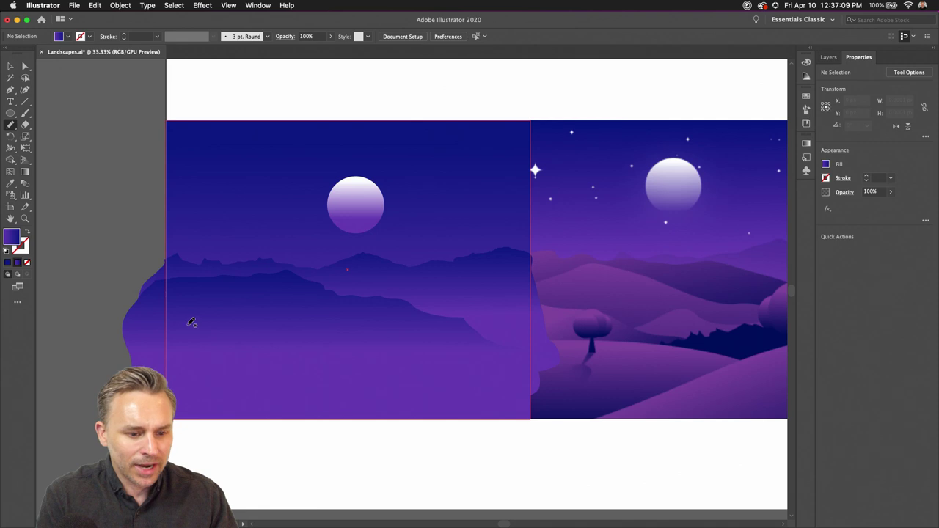
{"action": "mouse_move", "coordinate": [163, 315]}
{"action": "left_mouse_down"}
{"action": "mouse_move", "coordinate": [309, 344]}
{"action": "mouse_move", "coordinate": [519, 288]}
{"action": "mouse_move", "coordinate": [538, 299]}
{"action": "mouse_move", "coordinate": [560, 431]}
{"action": "mouse_move", "coordinate": [370, 462]}
{"action": "mouse_move", "coordinate": [135, 352]}
{"action": "left_mouse_up"}
{"action": "left_click_drag", "start_coordinate": [159, 317], "coordinate": [171, 314]}
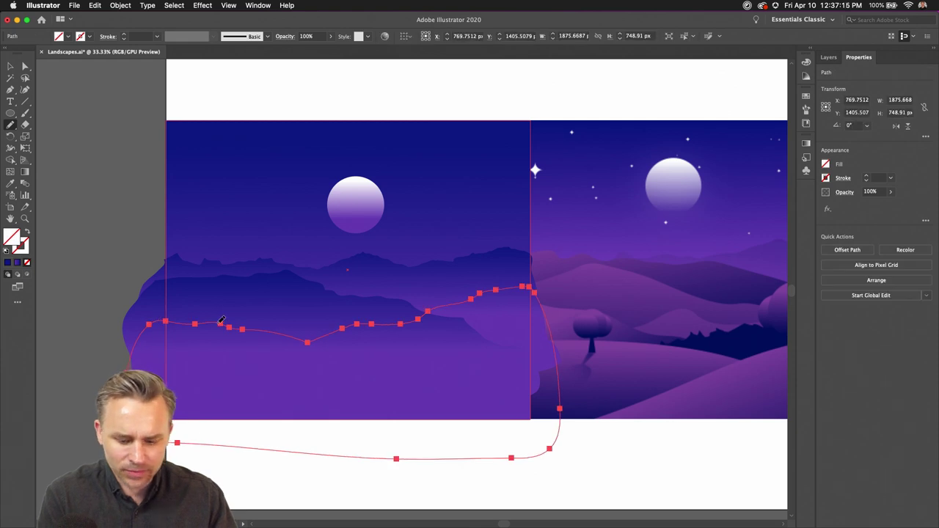
Step: Give the new ridge the vertical purple gradient and raise its bottom edge to about 520 px tall
{"action": "key", "text": "period"}
{"action": "key", "text": "g"}
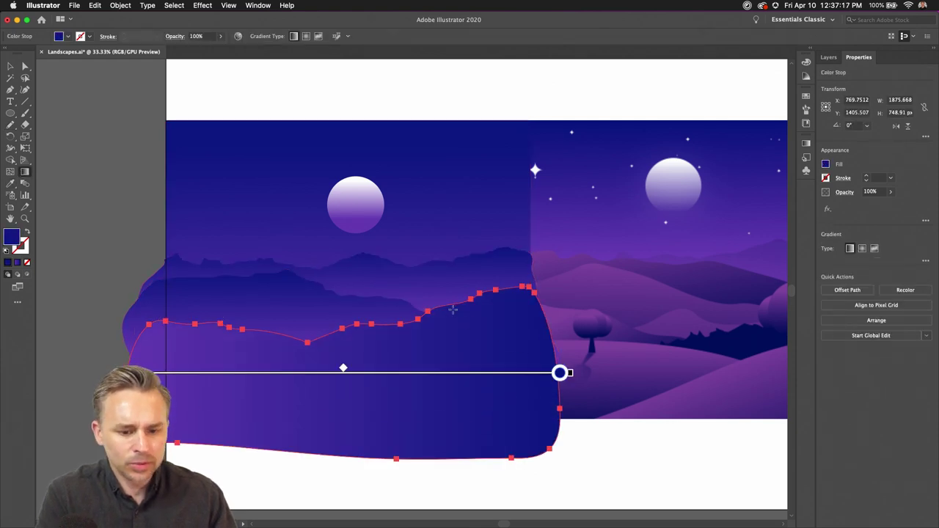
{"action": "mouse_move", "coordinate": [453, 310]}
{"action": "left_mouse_down"}
{"action": "mouse_move", "coordinate": [459, 384]}
{"action": "mouse_move", "coordinate": [438, 387]}
{"action": "mouse_move", "coordinate": [438, 398]}
{"action": "mouse_move", "coordinate": [439, 292]}
{"action": "left_mouse_up"}
{"action": "left_click", "coordinate": [10, 66]}
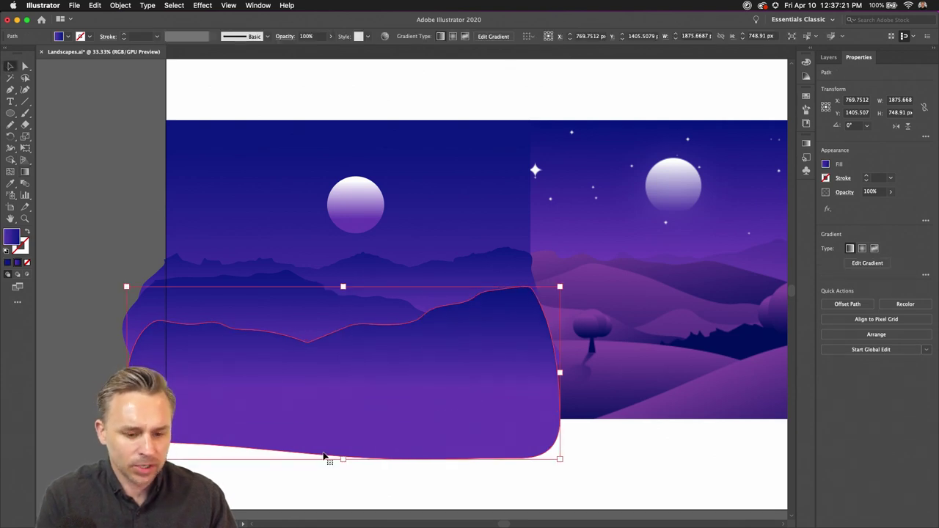
{"action": "left_click_drag", "start_coordinate": [343, 458], "coordinate": [346, 404]}
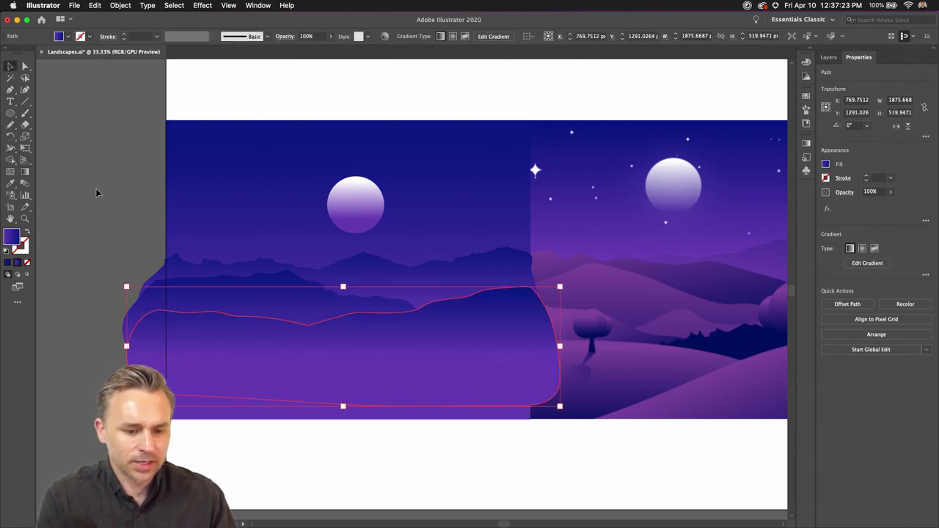
{"action": "left_click", "coordinate": [106, 198]}
{"action": "scroll", "coordinate": [106, 199], "scroll_direction": "down", "scroll_amount": 2}
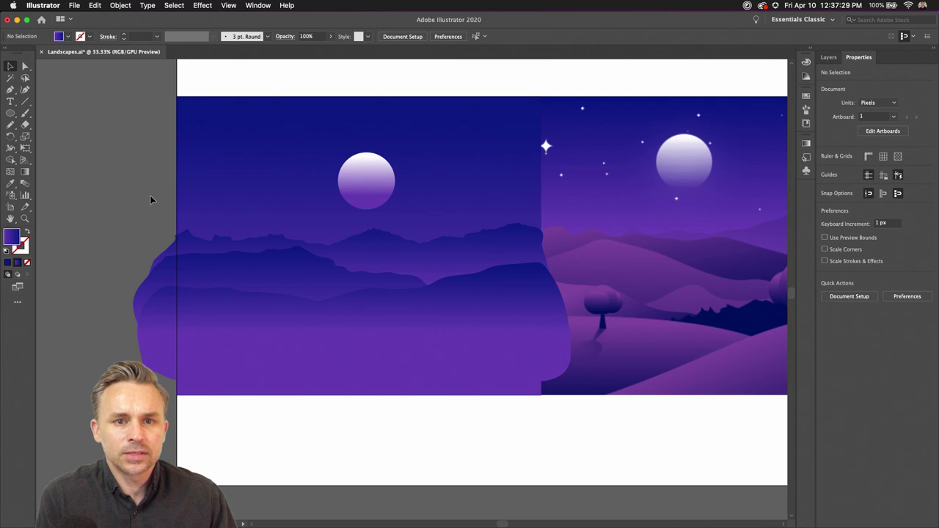
Step: Select the front hill shape and float the Gradient panel over the canvas
{"action": "left_click", "coordinate": [10, 66]}
{"action": "left_click", "coordinate": [327, 358]}
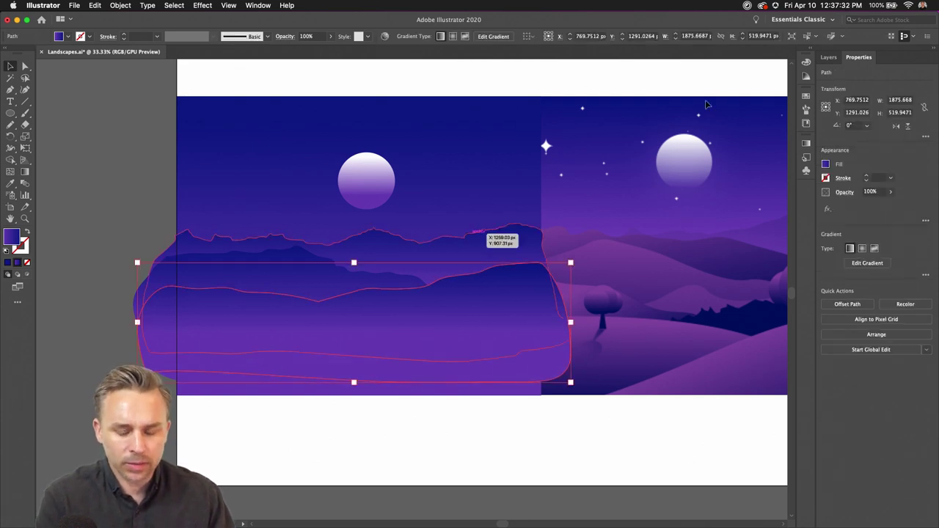
{"action": "left_click", "coordinate": [812, 49]}
{"action": "left_click", "coordinate": [258, 5]}
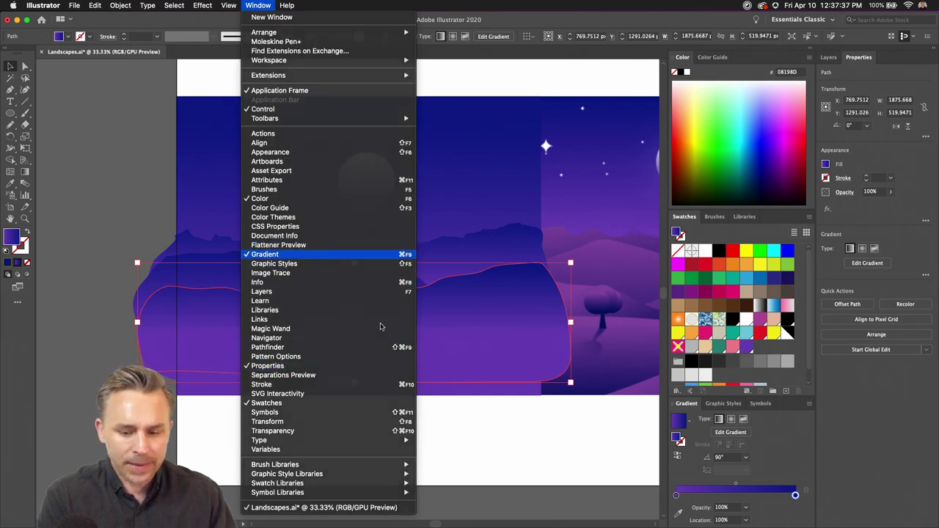
{"action": "left_click", "coordinate": [263, 254]}
{"action": "left_click", "coordinate": [258, 5]}
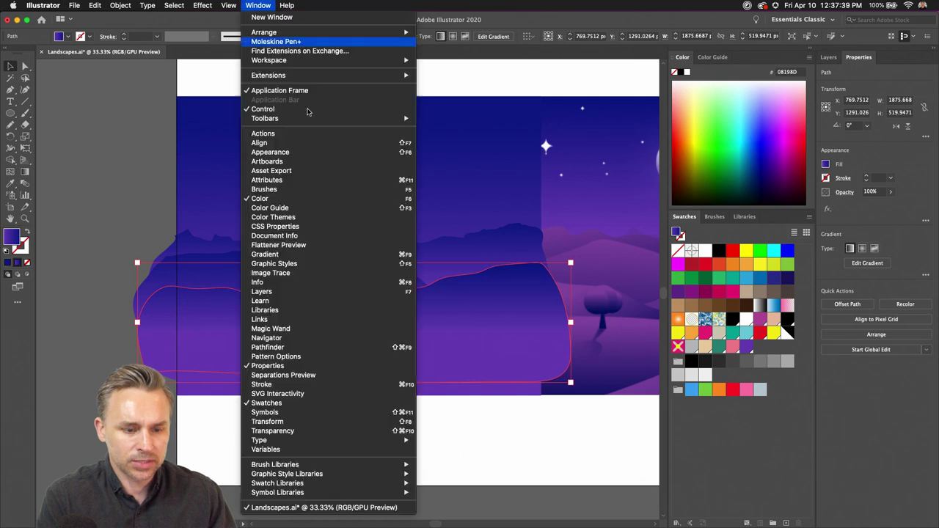
{"action": "left_click", "coordinate": [283, 256]}
{"action": "left_click_drag", "start_coordinate": [686, 403], "coordinate": [454, 167]}
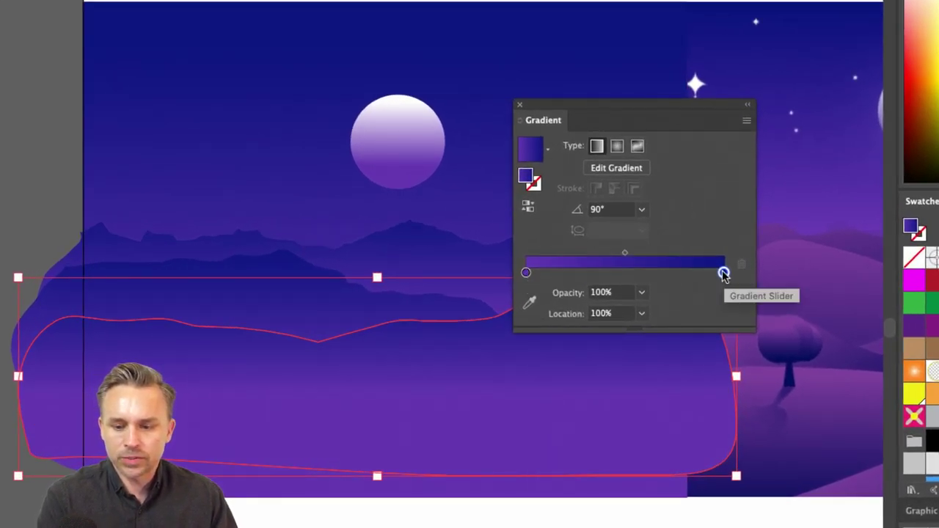
Step: Adjust the gradient's right colour stop and shift its midpoint toward the left
{"action": "mouse_move", "coordinate": [724, 273]}
{"action": "left_mouse_down"}
{"action": "mouse_move", "coordinate": [653, 272]}
{"action": "mouse_move", "coordinate": [739, 279]}
{"action": "left_mouse_up"}
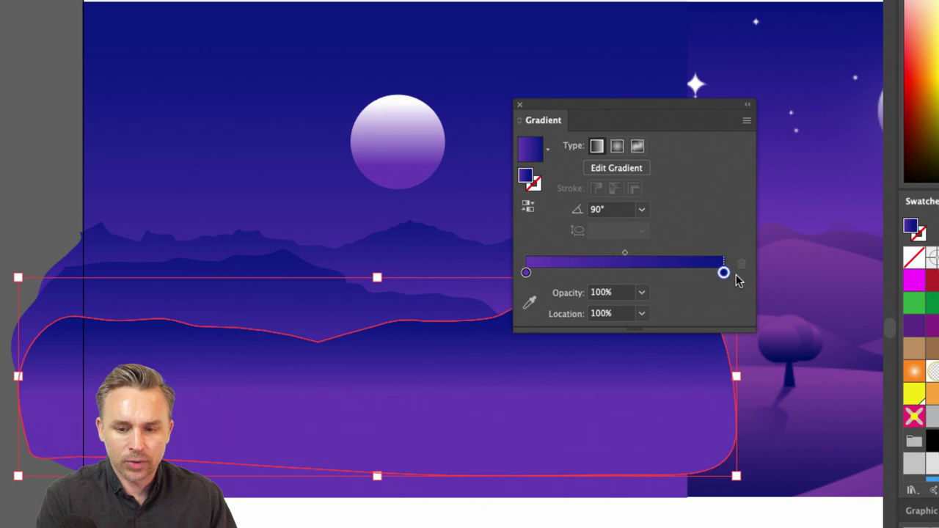
{"action": "left_click", "coordinate": [614, 272]}
{"action": "left_click_drag", "start_coordinate": [614, 273], "coordinate": [701, 344]}
{"action": "mouse_move", "coordinate": [724, 272]}
{"action": "left_mouse_down"}
{"action": "mouse_move", "coordinate": [582, 272]}
{"action": "mouse_move", "coordinate": [724, 275]}
{"action": "left_mouse_up"}
{"action": "left_click_drag", "start_coordinate": [616, 253], "coordinate": [643, 261]}
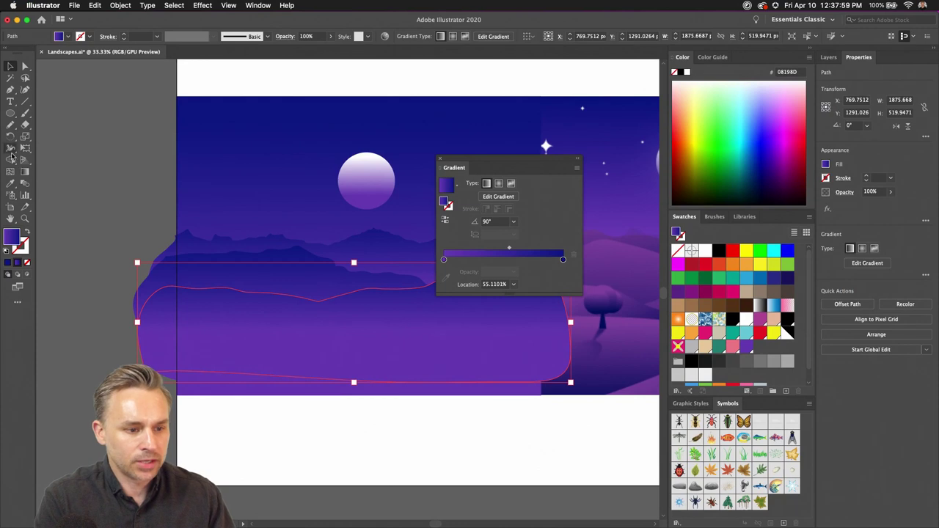
Step: Redraw the hill's gradient vertically at 90°, running from bottom to top
{"action": "left_click", "coordinate": [26, 172]}
{"action": "mouse_move", "coordinate": [353, 295]}
{"action": "left_mouse_down"}
{"action": "mouse_move", "coordinate": [430, 357]}
{"action": "mouse_move", "coordinate": [354, 382]}
{"action": "left_mouse_up"}
{"action": "left_click_drag", "start_coordinate": [276, 322], "coordinate": [457, 325]}
{"action": "left_click_drag", "start_coordinate": [403, 309], "coordinate": [390, 367]}
{"action": "mouse_move", "coordinate": [353, 304]}
{"action": "left_mouse_down"}
{"action": "mouse_move", "coordinate": [453, 325]}
{"action": "mouse_move", "coordinate": [354, 390]}
{"action": "left_mouse_up"}
{"action": "left_click_drag", "start_coordinate": [296, 355], "coordinate": [290, 292]}
{"action": "left_click_drag", "start_coordinate": [472, 373], "coordinate": [474, 262]}
{"action": "left_click_drag", "start_coordinate": [493, 173], "coordinate": [611, 174]}
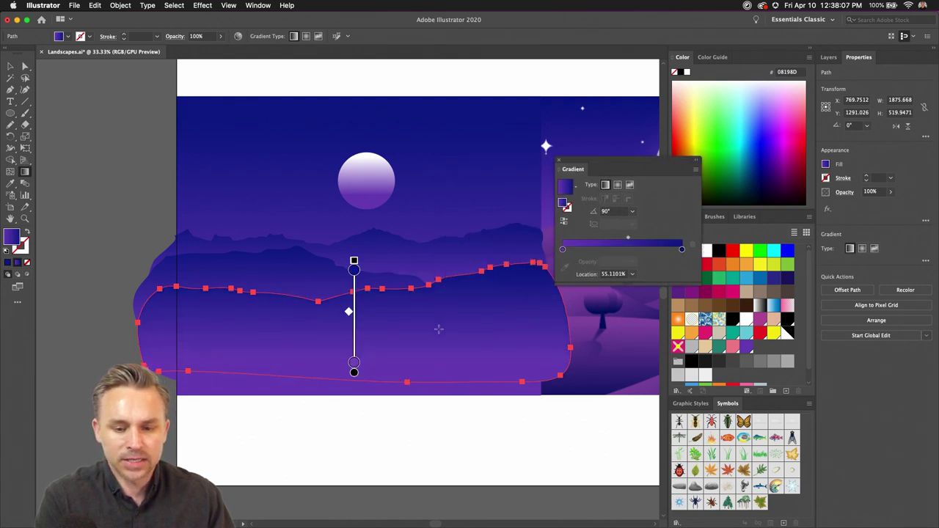
{"action": "left_click_drag", "start_coordinate": [439, 330], "coordinate": [436, 252]}
{"action": "left_click", "coordinate": [11, 67]}
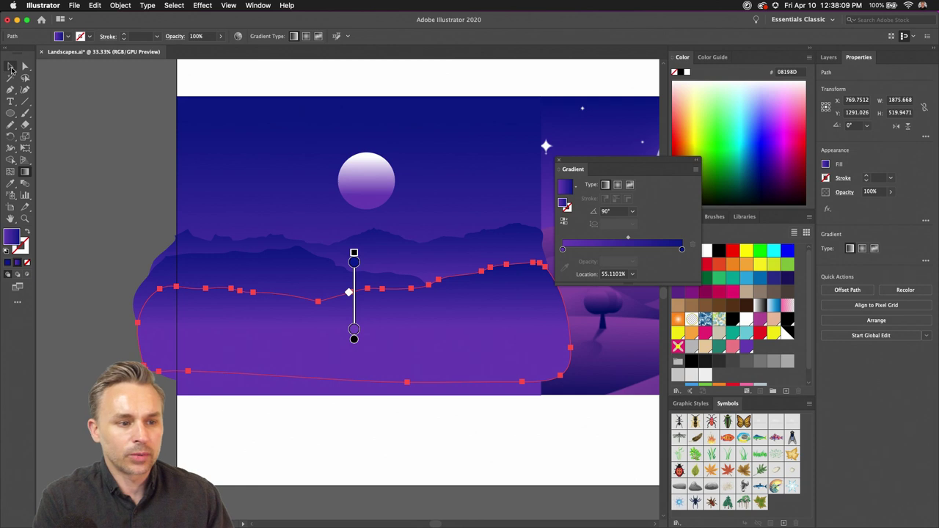
{"action": "left_click", "coordinate": [168, 168]}
{"action": "left_click_drag", "start_coordinate": [168, 168], "coordinate": [185, 182]}
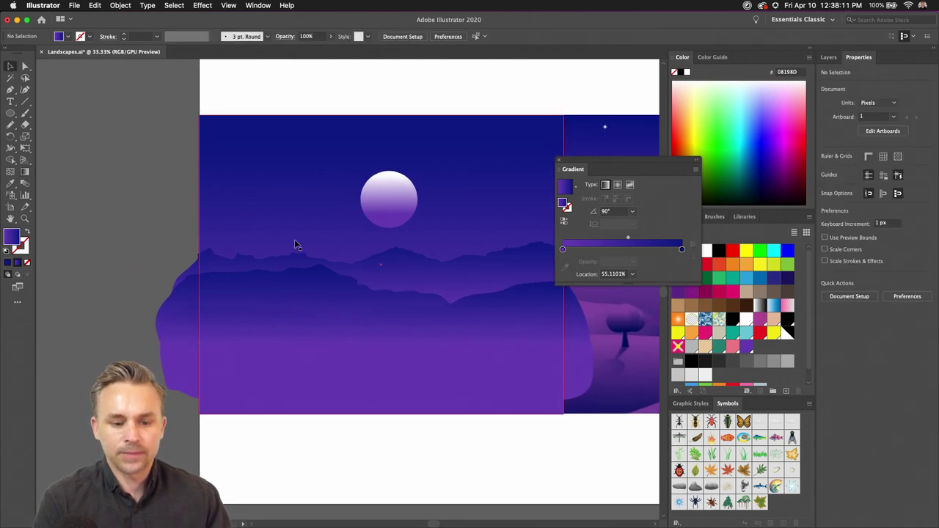
{"action": "left_click_drag", "start_coordinate": [624, 176], "coordinate": [660, 173]}
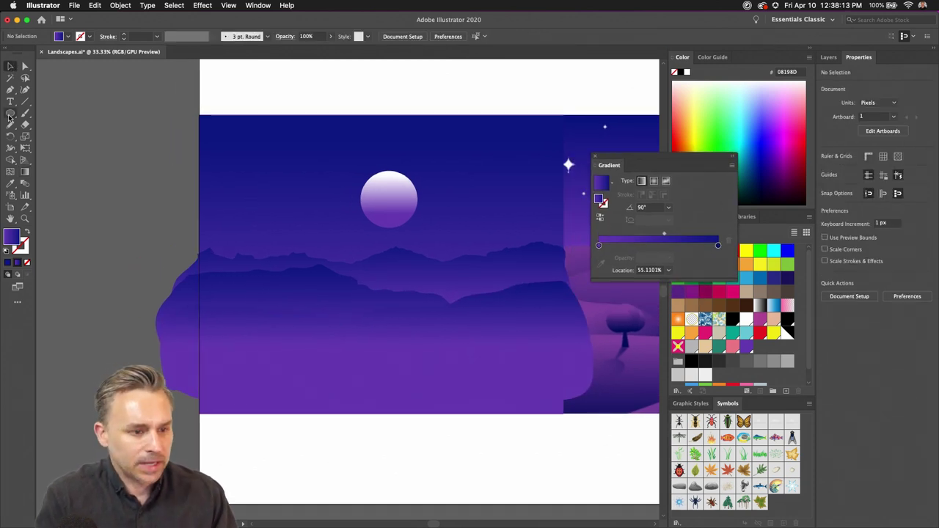
Step: Pencil-draw a closed lower-left hill and copy the purple-blue hill gradient onto it
{"action": "left_click", "coordinate": [10, 125]}
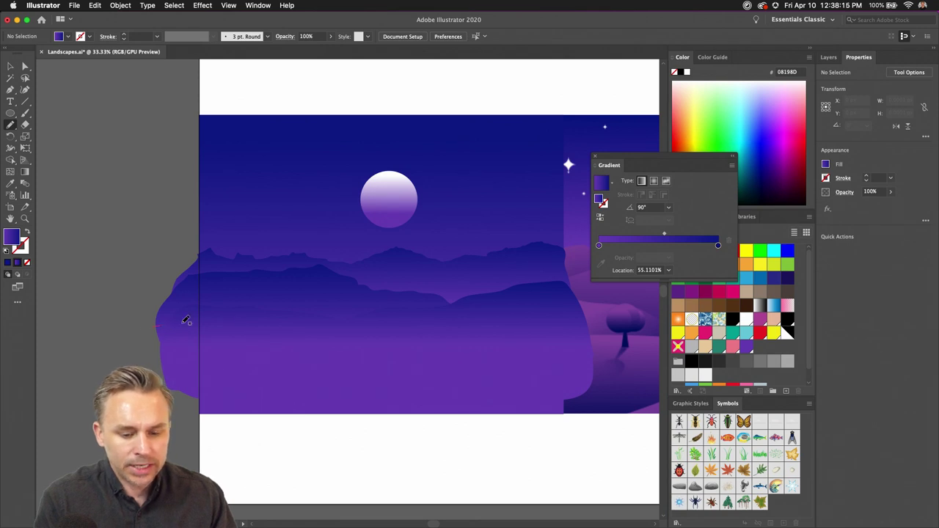
{"action": "mouse_move", "coordinate": [187, 320]}
{"action": "left_mouse_down"}
{"action": "mouse_move", "coordinate": [375, 348]}
{"action": "mouse_move", "coordinate": [543, 414]}
{"action": "mouse_move", "coordinate": [193, 437]}
{"action": "left_mouse_up"}
{"action": "left_click_drag", "start_coordinate": [160, 330], "coordinate": [157, 326]}
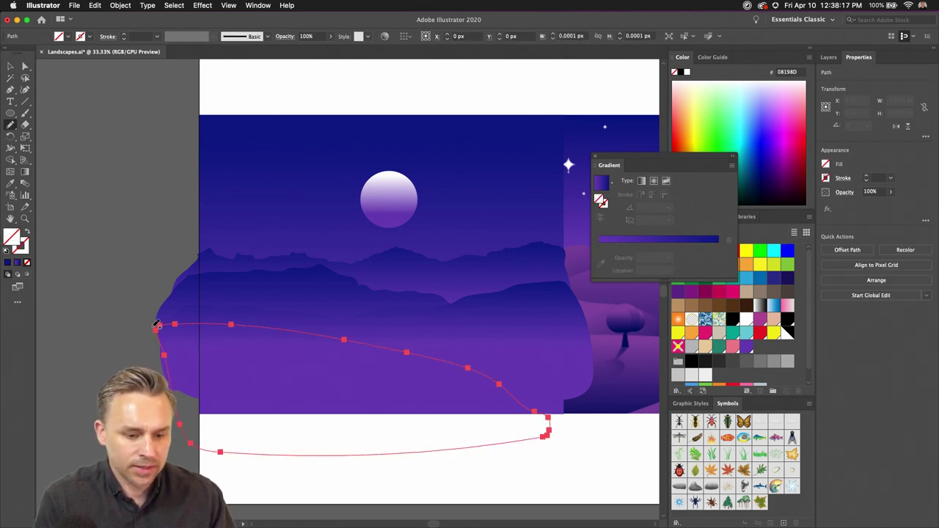
{"action": "key", "text": "i"}
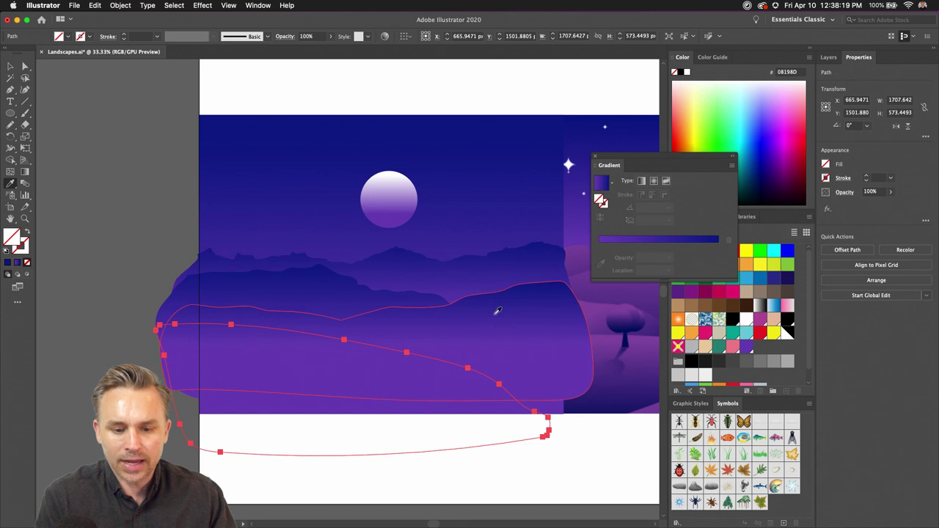
{"action": "left_click", "coordinate": [488, 317]}
Step: Run the new hill's gradient vertically at 90° over a shorter span
{"action": "left_click", "coordinate": [11, 67]}
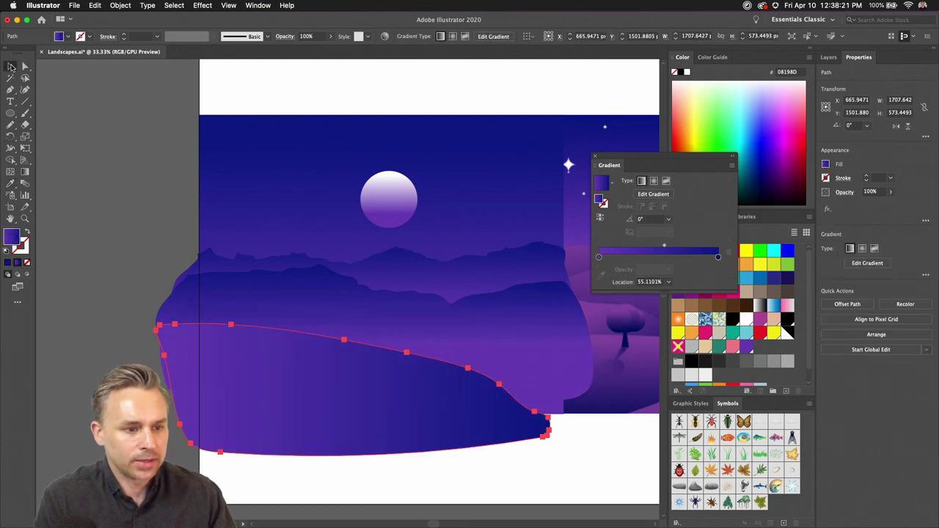
{"action": "left_click", "coordinate": [25, 171]}
{"action": "left_click_drag", "start_coordinate": [267, 306], "coordinate": [245, 427]}
{"action": "mouse_move", "coordinate": [248, 355]}
{"action": "left_mouse_down"}
{"action": "mouse_move", "coordinate": [245, 241]}
{"action": "mouse_move", "coordinate": [242, 264]}
{"action": "mouse_move", "coordinate": [237, 237]}
{"action": "mouse_move", "coordinate": [262, 388]}
{"action": "left_mouse_up"}
{"action": "mouse_move", "coordinate": [255, 329]}
{"action": "left_mouse_down"}
{"action": "mouse_move", "coordinate": [257, 312]}
{"action": "mouse_move", "coordinate": [271, 321]}
{"action": "mouse_move", "coordinate": [261, 307]}
{"action": "mouse_move", "coordinate": [352, 316]}
{"action": "left_mouse_up"}
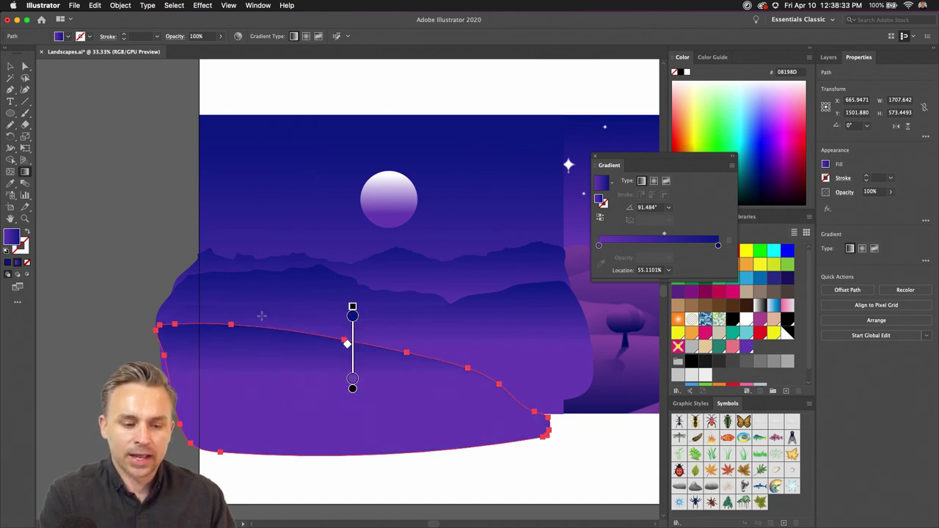
{"action": "left_click", "coordinate": [10, 66]}
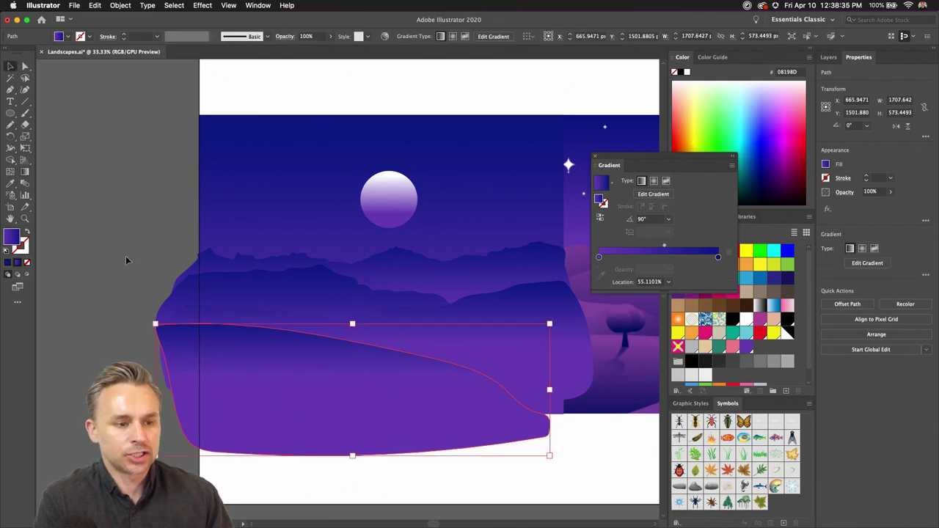
{"action": "left_click", "coordinate": [88, 214]}
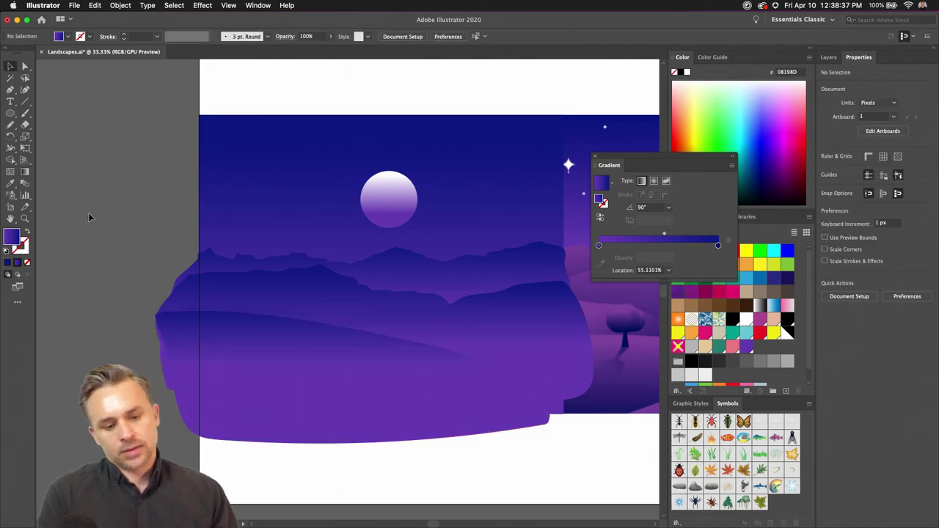
Step: Pencil-draw a large closed hill across the bottom and copy the hill gradient onto it
{"action": "key", "text": "n"}
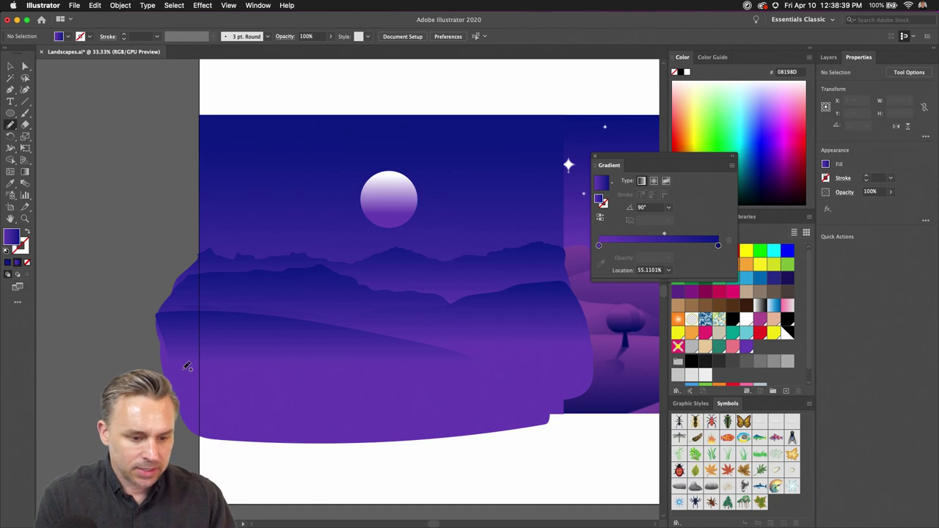
{"action": "mouse_move", "coordinate": [314, 351]}
{"action": "left_mouse_down"}
{"action": "mouse_move", "coordinate": [536, 306]}
{"action": "mouse_move", "coordinate": [592, 318]}
{"action": "mouse_move", "coordinate": [616, 435]}
{"action": "mouse_move", "coordinate": [431, 469]}
{"action": "mouse_move", "coordinate": [247, 457]}
{"action": "left_mouse_up"}
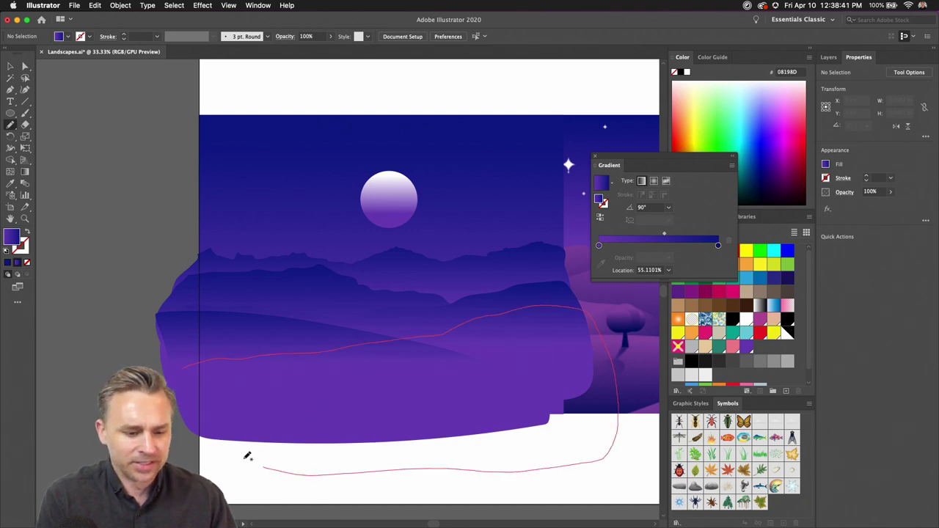
{"action": "left_click_drag", "start_coordinate": [184, 362], "coordinate": [185, 364]}
{"action": "key", "text": "i"}
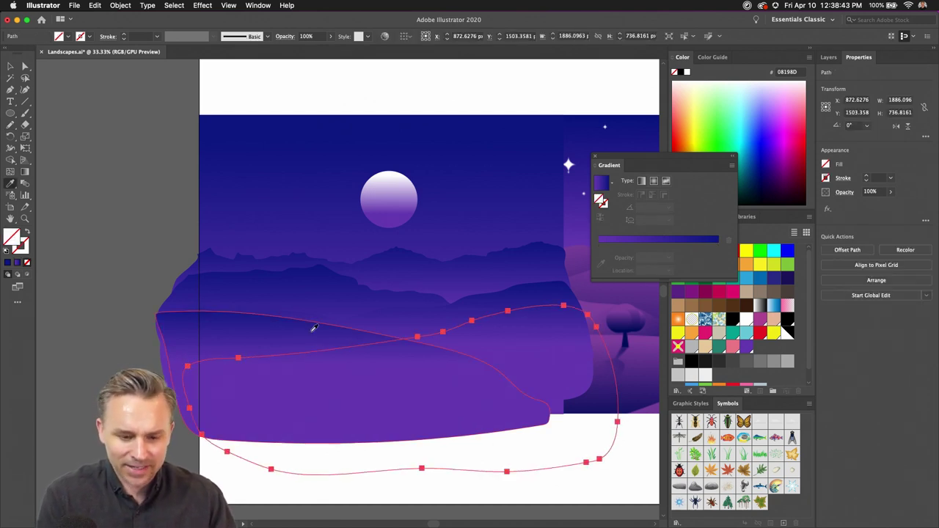
{"action": "left_click", "coordinate": [290, 330]}
Step: Run the foreground hill's gradient vertically at -90°, centred on the hill
{"action": "key", "text": "g"}
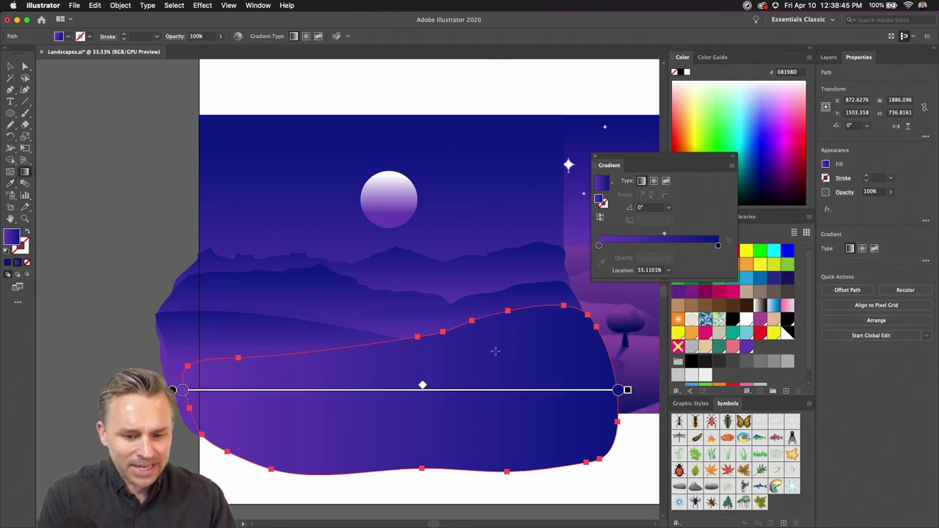
{"action": "left_click_drag", "start_coordinate": [488, 321], "coordinate": [488, 394]}
{"action": "left_click_drag", "start_coordinate": [400, 322], "coordinate": [400, 420]}
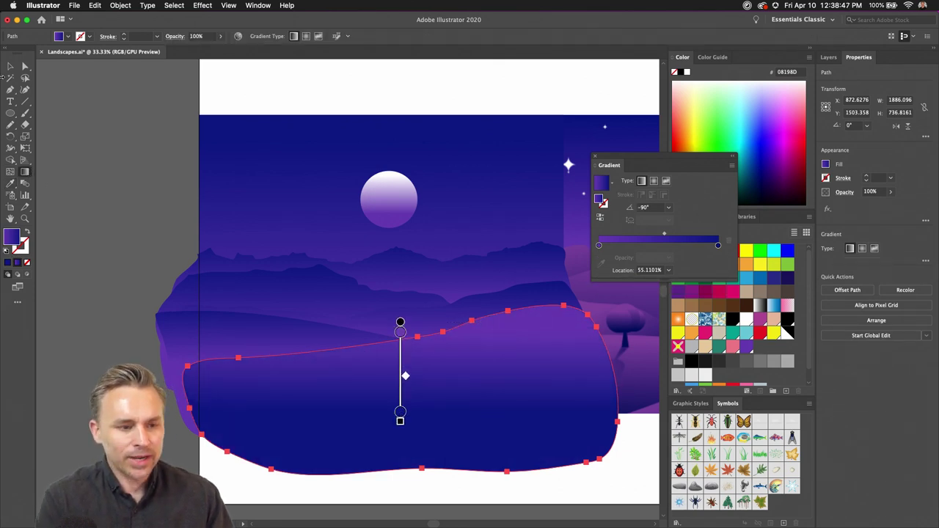
Step: Move the foreground hill down slightly, deselect it, and zoom in on the landscape
{"action": "key", "text": "v"}
{"action": "key", "text": "super+shift+a"}
{"action": "left_click_drag", "start_coordinate": [409, 381], "coordinate": [409, 394]}
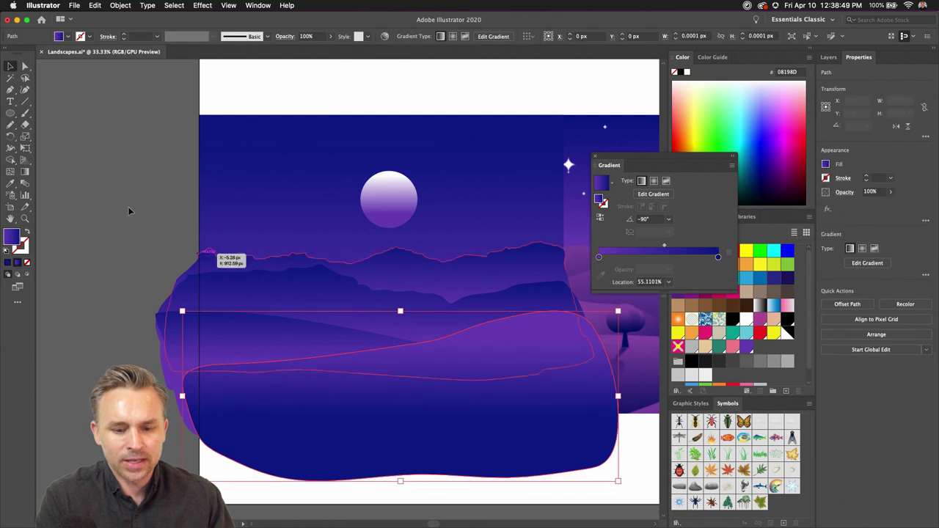
{"action": "key", "text": "super+shift+a"}
{"action": "key", "text": "super+equal"}
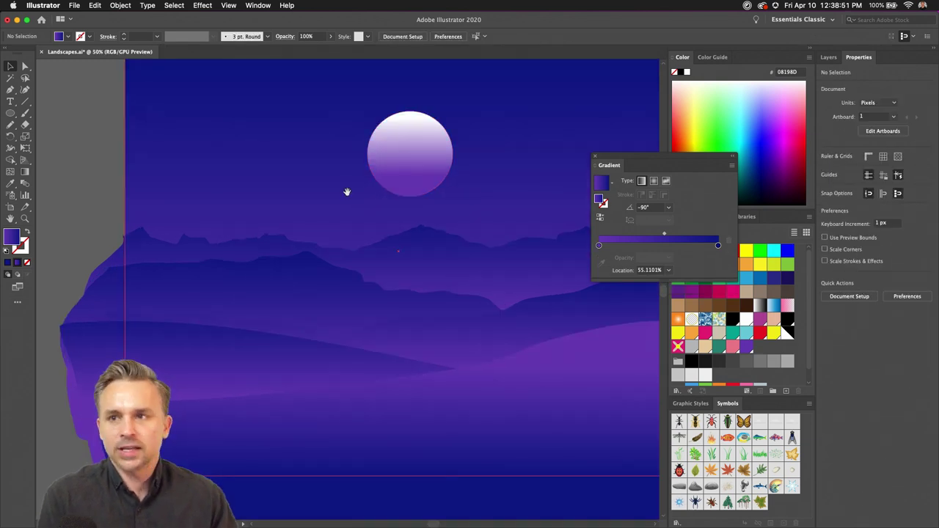
{"action": "left_click_drag", "start_coordinate": [347, 191], "coordinate": [312, 191]}
Step: Stretch a taller vertical gradient over the front ground hill
{"action": "left_click", "coordinate": [512, 365]}
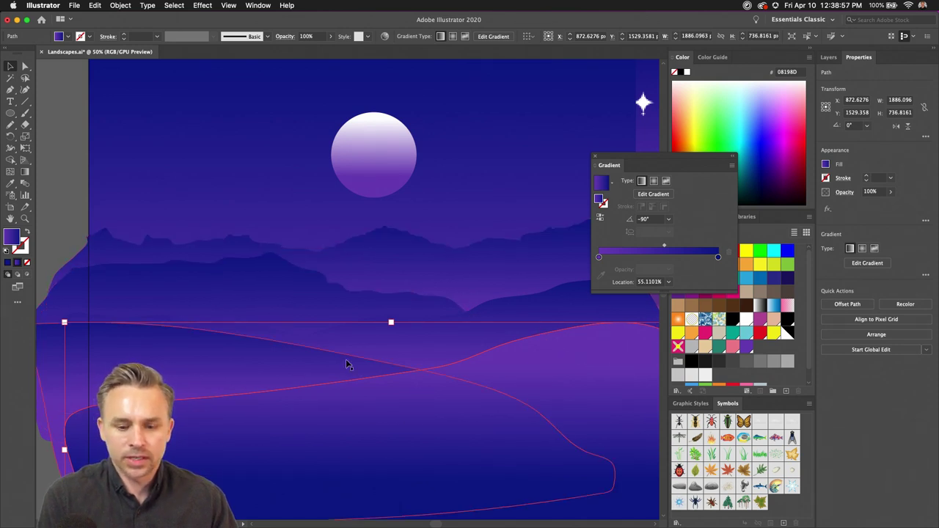
{"action": "left_click_drag", "start_coordinate": [658, 168], "coordinate": [676, 166]}
{"action": "left_click", "coordinate": [25, 171]}
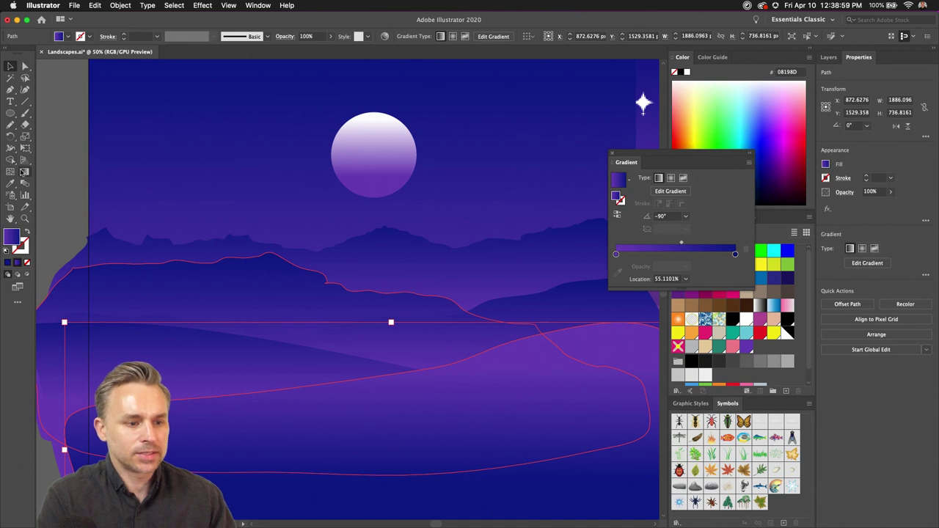
{"action": "left_click_drag", "start_coordinate": [523, 341], "coordinate": [524, 511]}
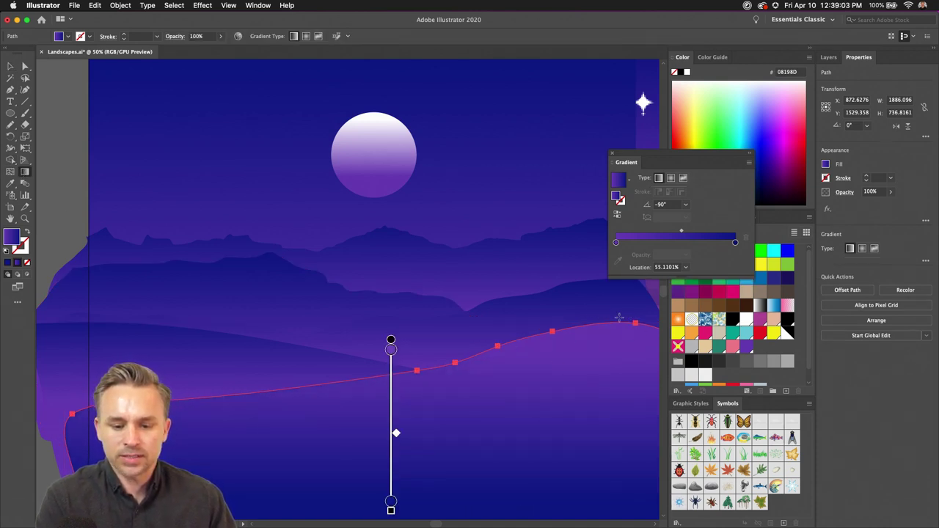
{"action": "left_click", "coordinate": [9, 66]}
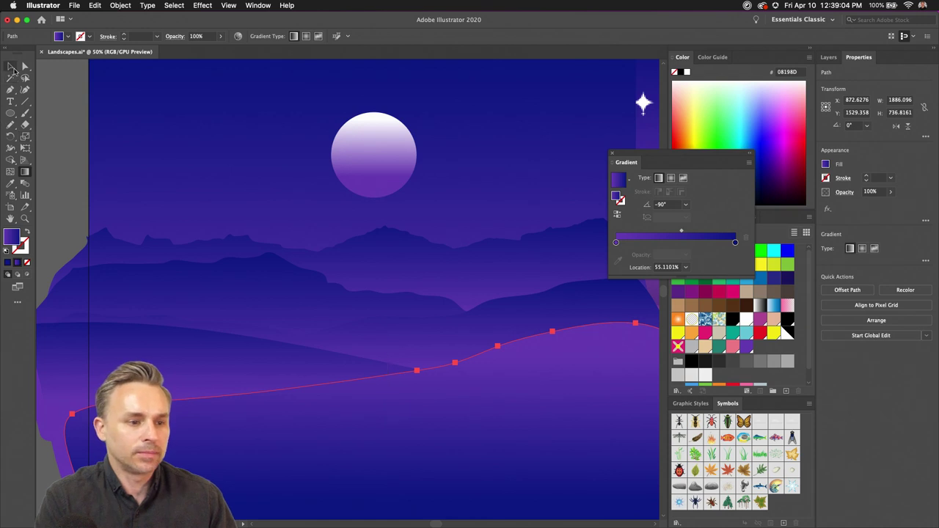
{"action": "left_click", "coordinate": [63, 126]}
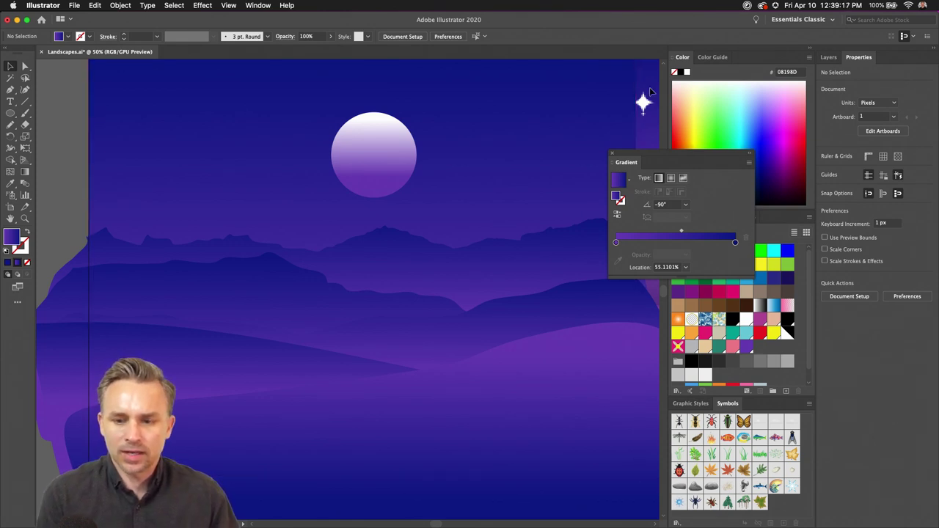
Step: Dock the Gradient panel with the other panels and collapse the side dock
{"action": "left_click_drag", "start_coordinate": [617, 156], "coordinate": [724, 410]}
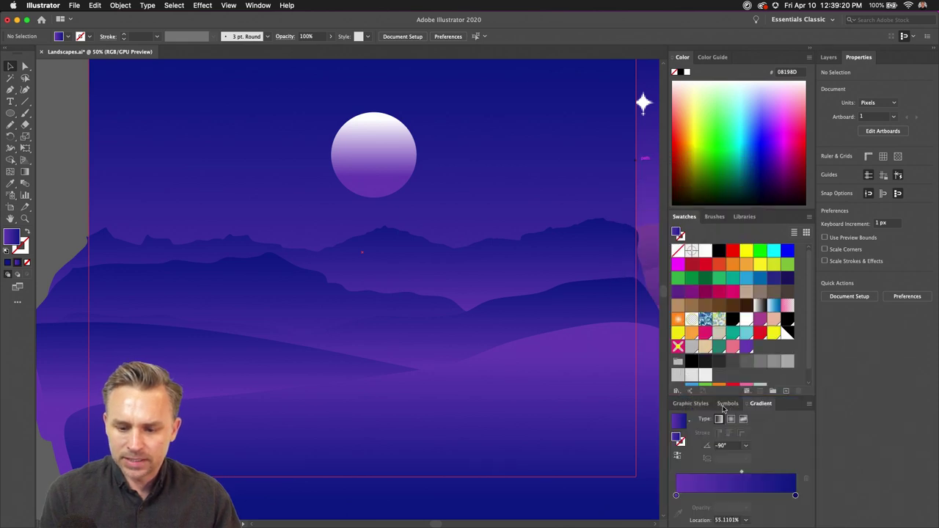
{"action": "left_click", "coordinate": [811, 48]}
{"action": "scroll", "coordinate": [348, 222], "scroll_direction": "left", "scroll_amount": 3}
{"action": "scroll", "coordinate": [348, 221], "scroll_direction": "up", "scroll_amount": 2}
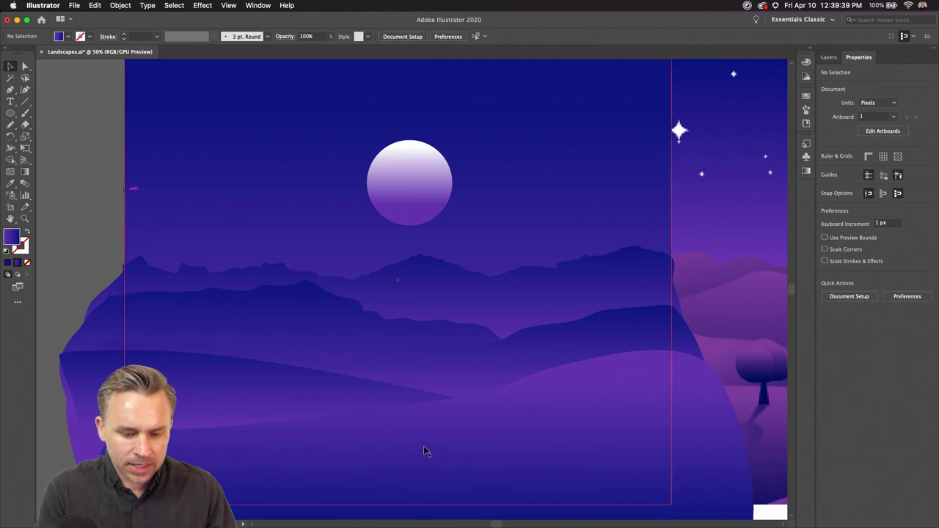
Step: Pen-draw a closed gradient-filled ground shape: right edge, curved middle, left edge, bottom-right corner
{"action": "left_click", "coordinate": [373, 473]}
{"action": "scroll", "coordinate": [397, 433], "scroll_direction": "down", "scroll_amount": 5}
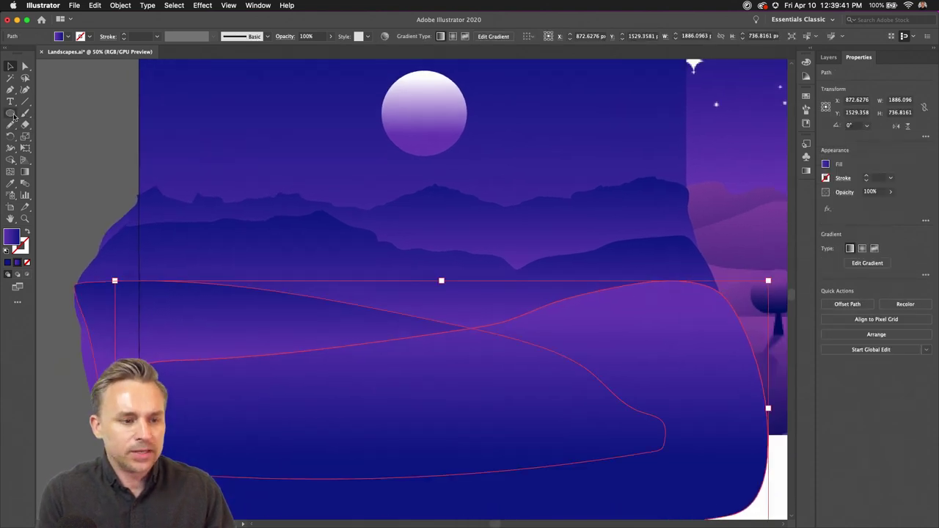
{"action": "left_click", "coordinate": [11, 89]}
{"action": "left_click", "coordinate": [720, 281]}
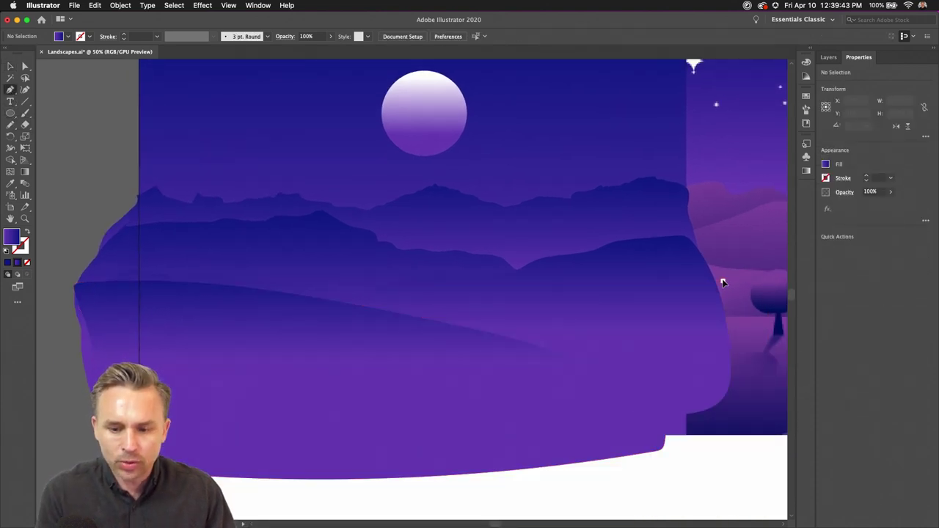
{"action": "left_click_drag", "start_coordinate": [454, 313], "coordinate": [382, 334]}
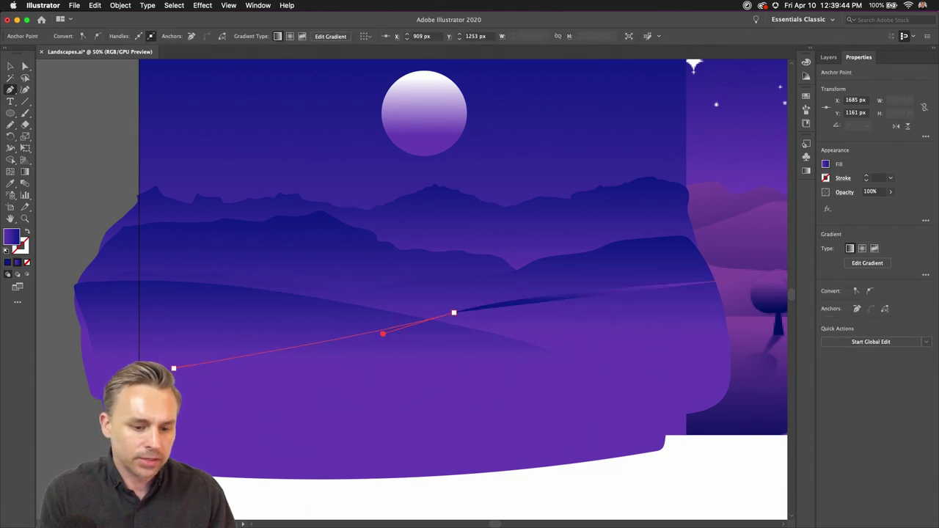
{"action": "left_click", "coordinate": [57, 358]}
{"action": "left_click", "coordinate": [742, 479]}
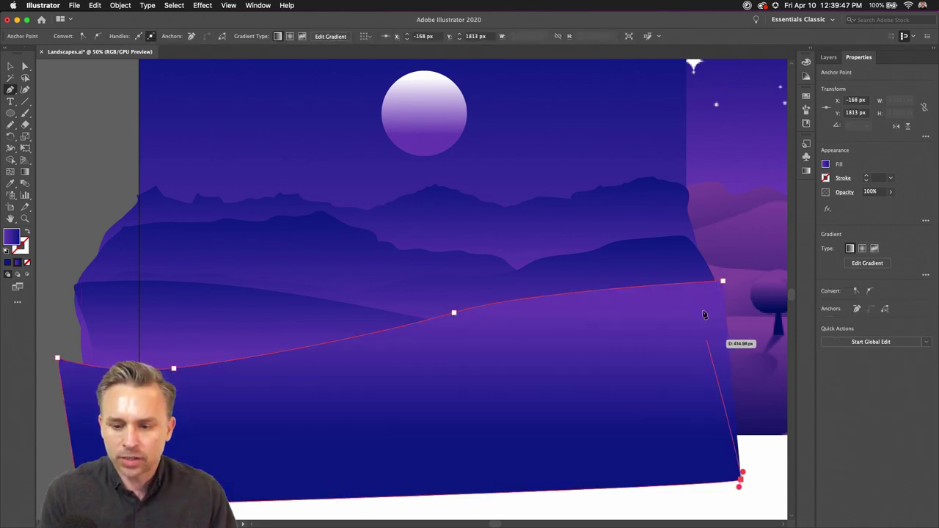
{"action": "left_click", "coordinate": [723, 281]}
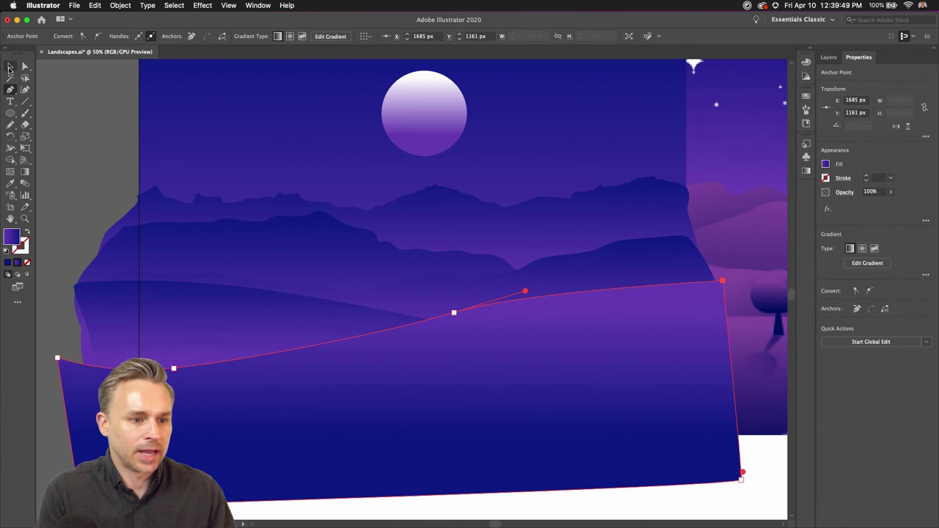
{"action": "left_click", "coordinate": [10, 67]}
{"action": "left_click", "coordinate": [95, 111]}
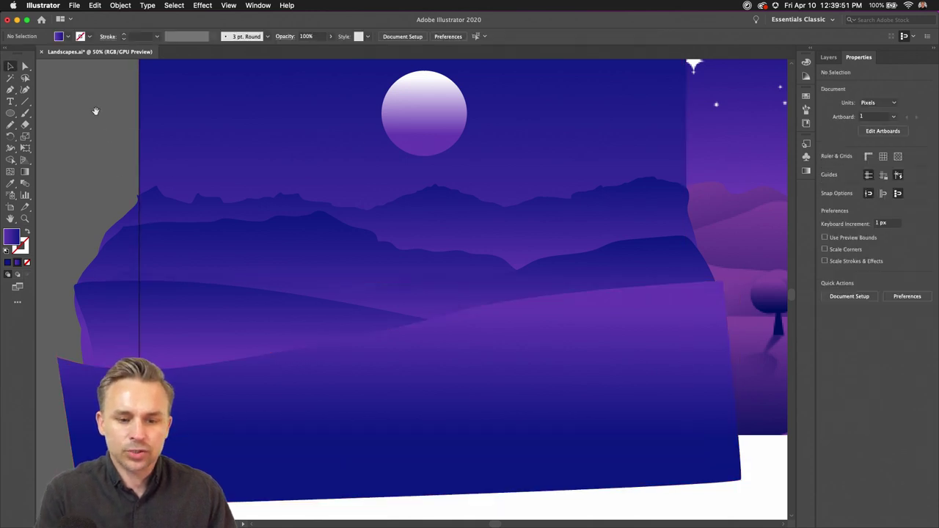
{"action": "left_click_drag", "start_coordinate": [95, 110], "coordinate": [104, 166]}
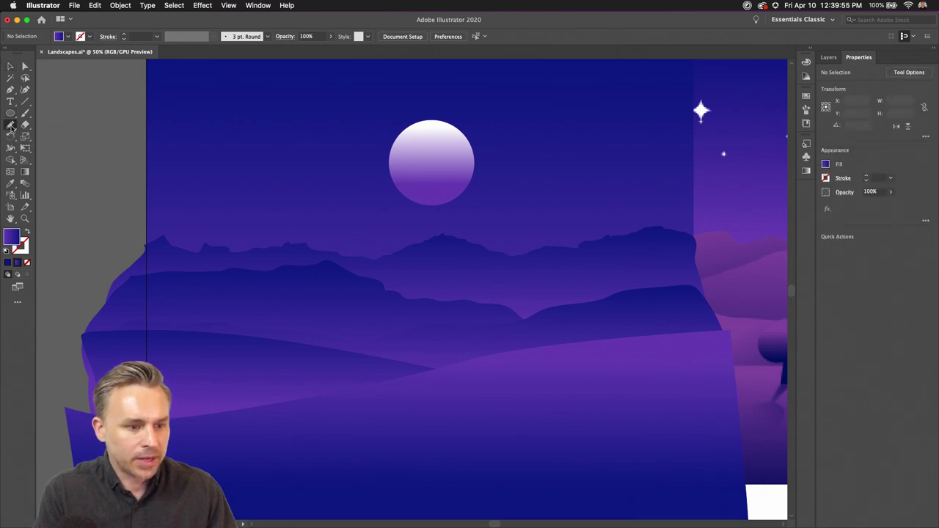
Step: Set the Pencil tool's Fidelity slider to Accurate and confirm the settings
{"action": "double_click", "coordinate": [10, 125]}
{"action": "left_click_drag", "start_coordinate": [107, 83], "coordinate": [363, 201]}
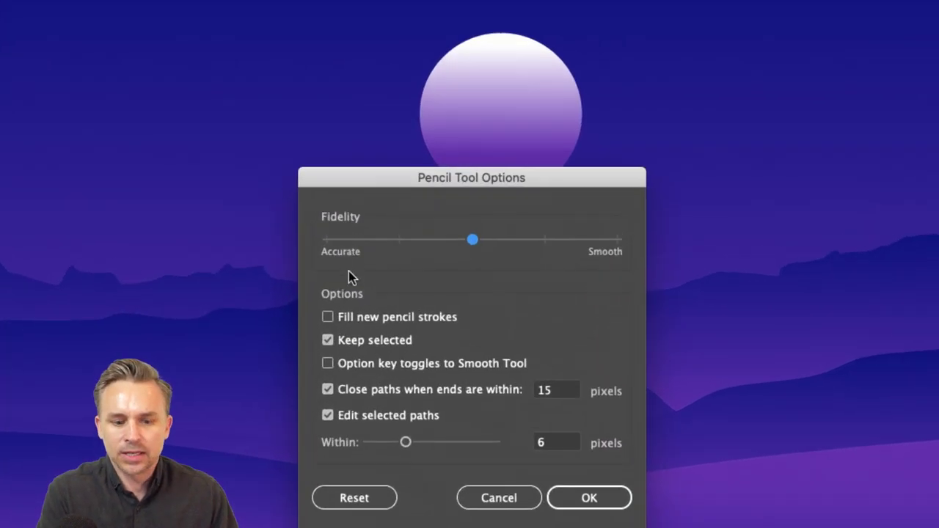
{"action": "left_click", "coordinate": [350, 239]}
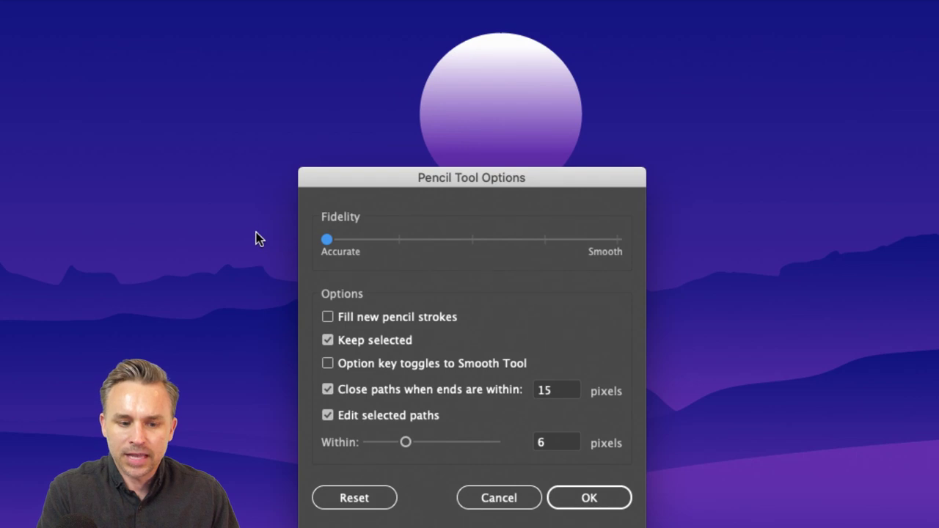
{"action": "left_click", "coordinate": [575, 498]}
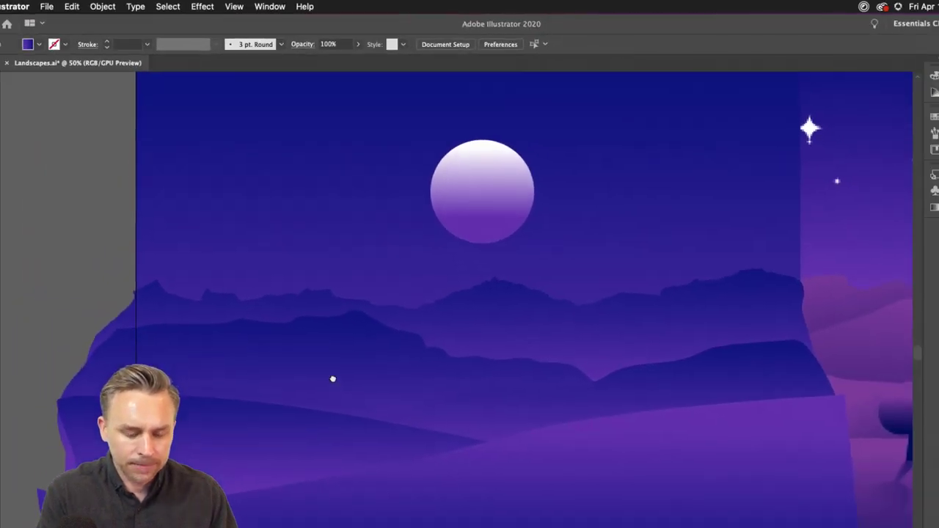
{"action": "left_click_drag", "start_coordinate": [303, 408], "coordinate": [339, 280]}
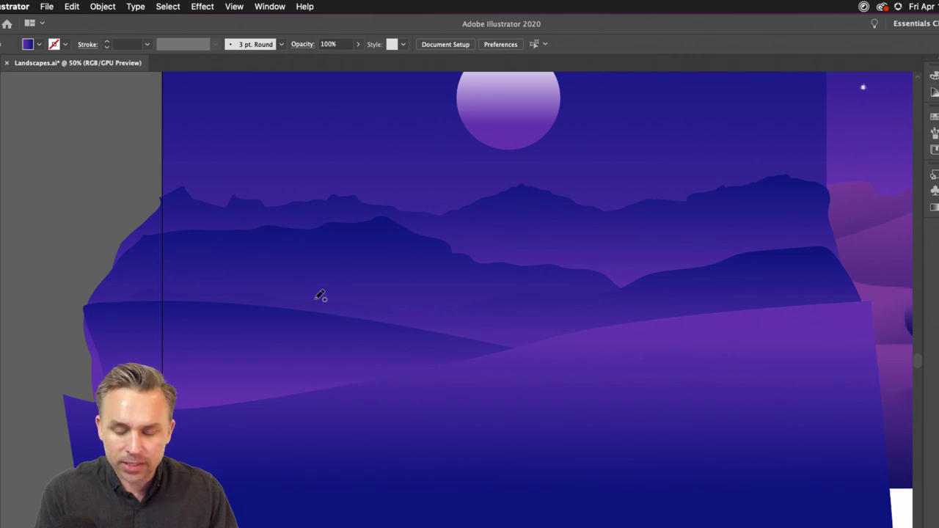
Step: Pencil-draw a closed jagged treeline loop over the lower hills and fill it with the purple gradient
{"action": "left_click_drag", "start_coordinate": [724, 323], "coordinate": [325, 330]}
{"action": "left_click_drag", "start_coordinate": [527, 327], "coordinate": [412, 327]}
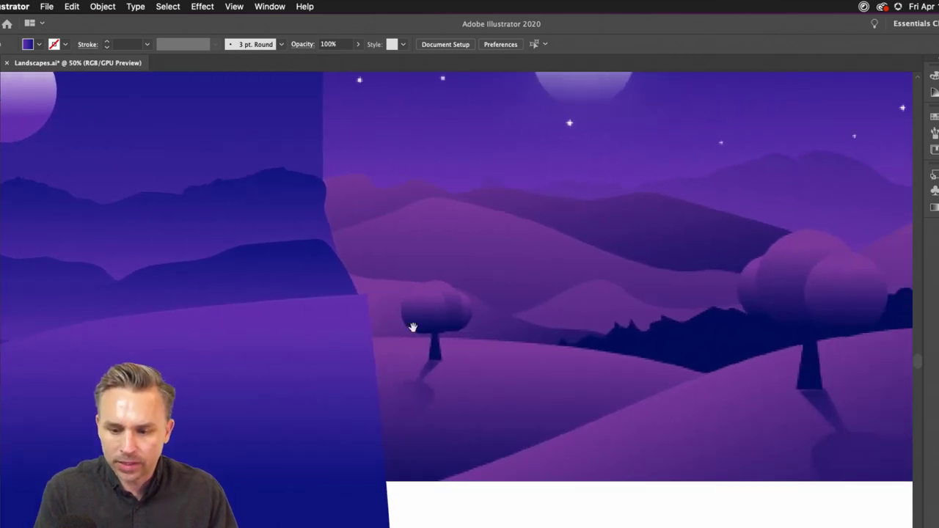
{"action": "left_click_drag", "start_coordinate": [40, 290], "coordinate": [512, 306]}
{"action": "mouse_move", "coordinate": [286, 317]}
{"action": "left_mouse_down"}
{"action": "mouse_move", "coordinate": [340, 271]}
{"action": "mouse_move", "coordinate": [354, 318]}
{"action": "mouse_move", "coordinate": [362, 252]}
{"action": "mouse_move", "coordinate": [371, 319]}
{"action": "mouse_move", "coordinate": [394, 267]}
{"action": "mouse_move", "coordinate": [400, 325]}
{"action": "mouse_move", "coordinate": [409, 309]}
{"action": "mouse_move", "coordinate": [425, 307]}
{"action": "mouse_move", "coordinate": [425, 291]}
{"action": "mouse_move", "coordinate": [460, 312]}
{"action": "mouse_move", "coordinate": [488, 295]}
{"action": "mouse_move", "coordinate": [566, 307]}
{"action": "mouse_move", "coordinate": [611, 330]}
{"action": "mouse_move", "coordinate": [626, 304]}
{"action": "mouse_move", "coordinate": [681, 334]}
{"action": "left_mouse_up"}
{"action": "mouse_move", "coordinate": [748, 370]}
{"action": "left_mouse_down"}
{"action": "mouse_move", "coordinate": [472, 487]}
{"action": "mouse_move", "coordinate": [261, 470]}
{"action": "mouse_move", "coordinate": [216, 379]}
{"action": "mouse_move", "coordinate": [245, 326]}
{"action": "mouse_move", "coordinate": [273, 323]}
{"action": "left_mouse_up"}
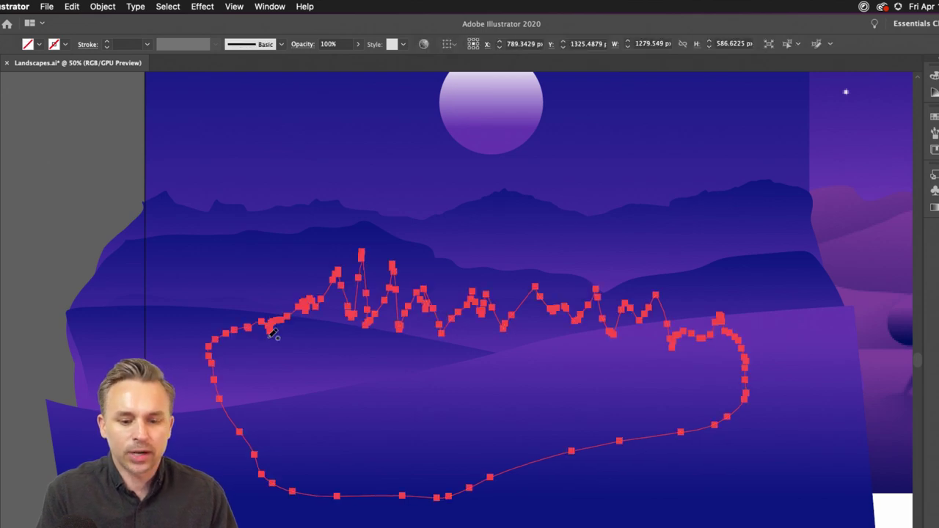
{"action": "key", "text": "period"}
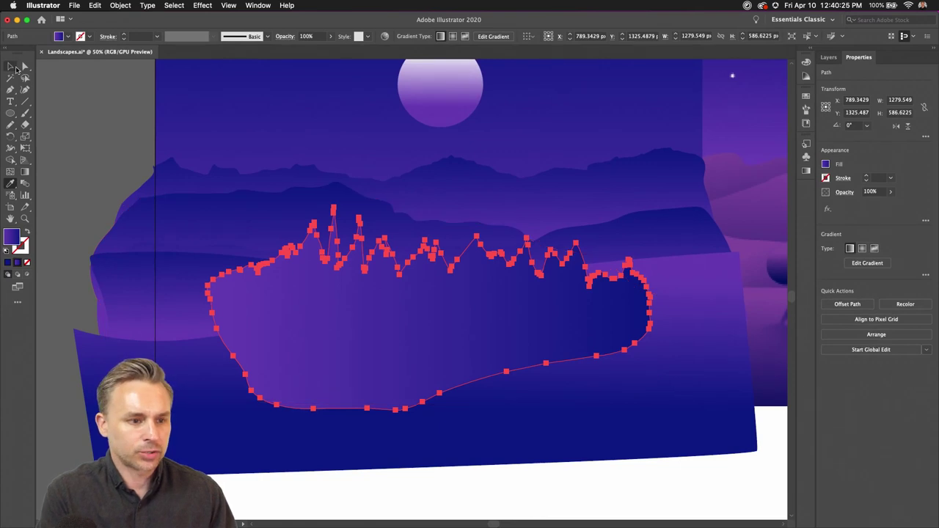
{"action": "left_click", "coordinate": [11, 67]}
{"action": "left_click", "coordinate": [66, 137]}
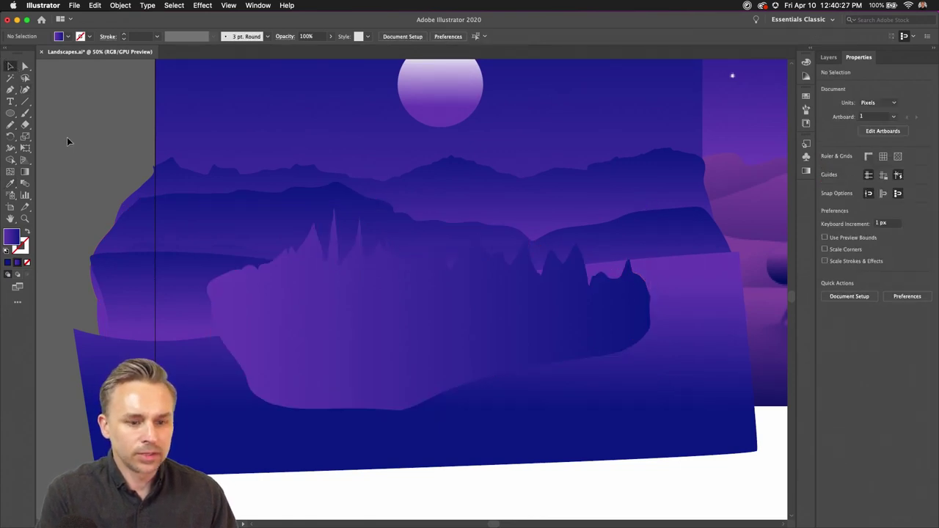
Step: Move and scale the jagged shape wider and flatter, to about 1479 × 446 px
{"action": "left_click_drag", "start_coordinate": [328, 307], "coordinate": [288, 306]}
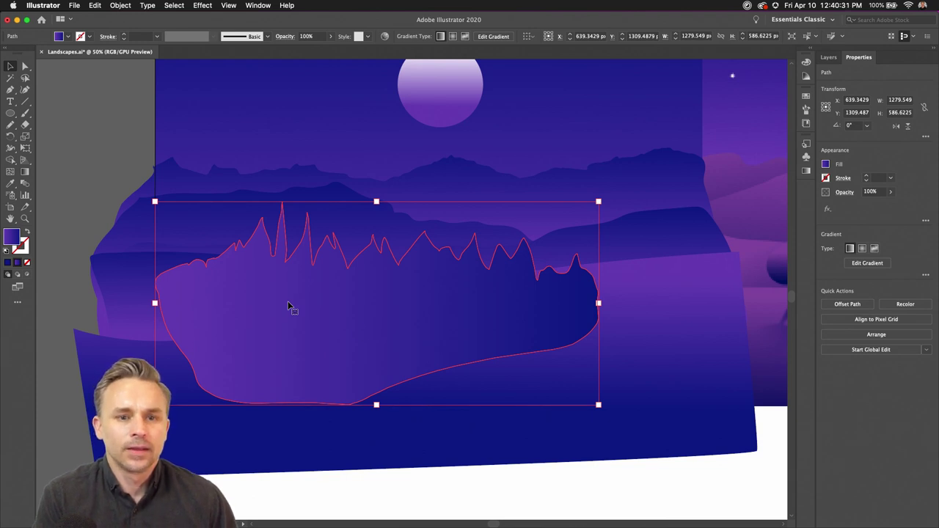
{"action": "left_click_drag", "start_coordinate": [598, 405], "coordinate": [667, 356]}
{"action": "left_click_drag", "start_coordinate": [299, 273], "coordinate": [273, 281]}
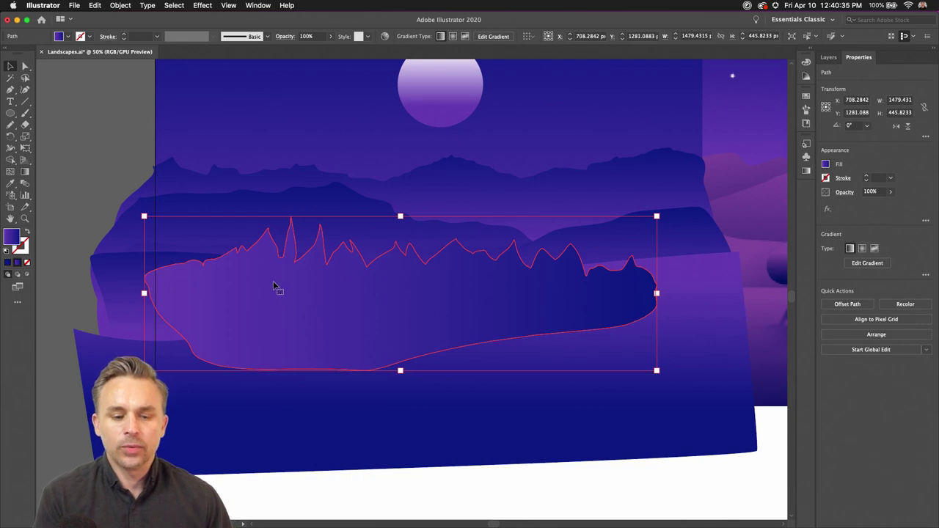
{"action": "left_click", "coordinate": [70, 148]}
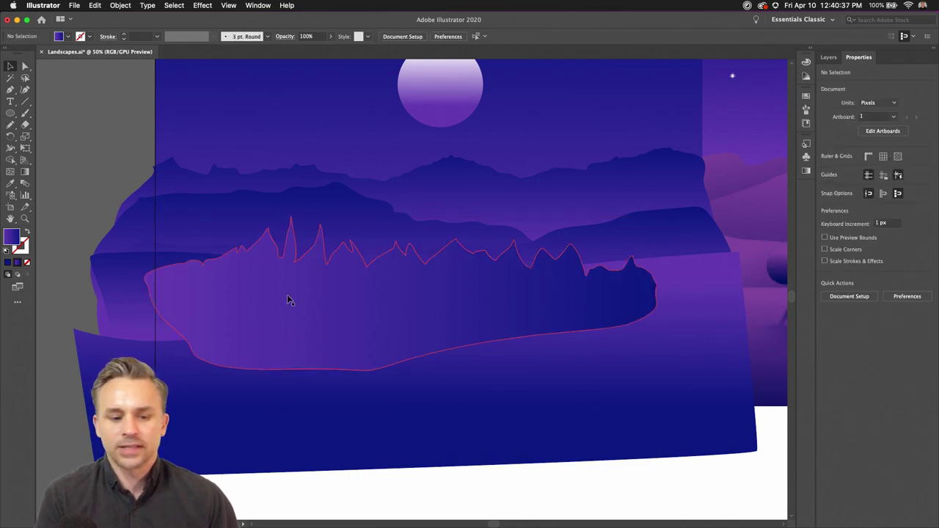
Step: Turn the jagged shape's gradient vertical, dark at the top and light at the bottom
{"action": "left_click", "coordinate": [243, 330]}
{"action": "left_click", "coordinate": [25, 172]}
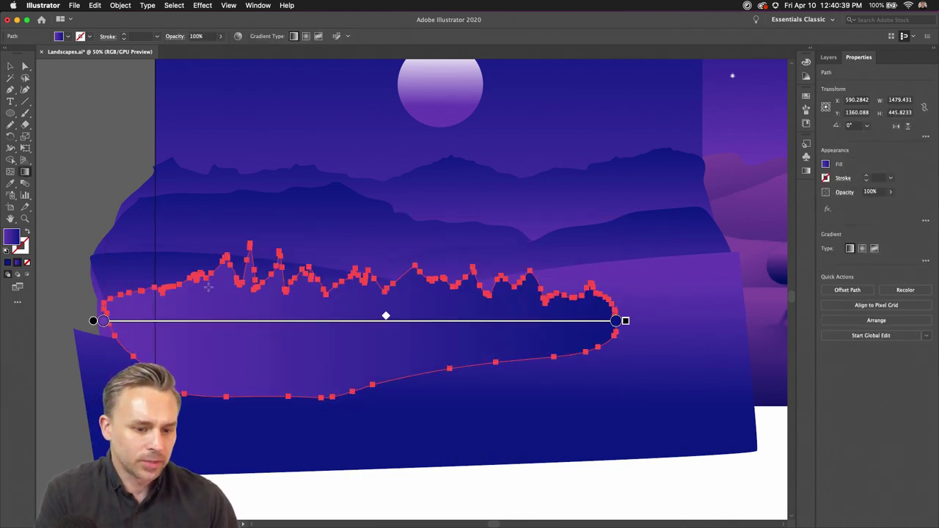
{"action": "mouse_move", "coordinate": [210, 273]}
{"action": "left_mouse_down"}
{"action": "mouse_move", "coordinate": [210, 350]}
{"action": "mouse_move", "coordinate": [233, 318]}
{"action": "mouse_move", "coordinate": [282, 306]}
{"action": "left_mouse_up"}
{"action": "left_click", "coordinate": [10, 66]}
{"action": "left_click", "coordinate": [201, 5]}
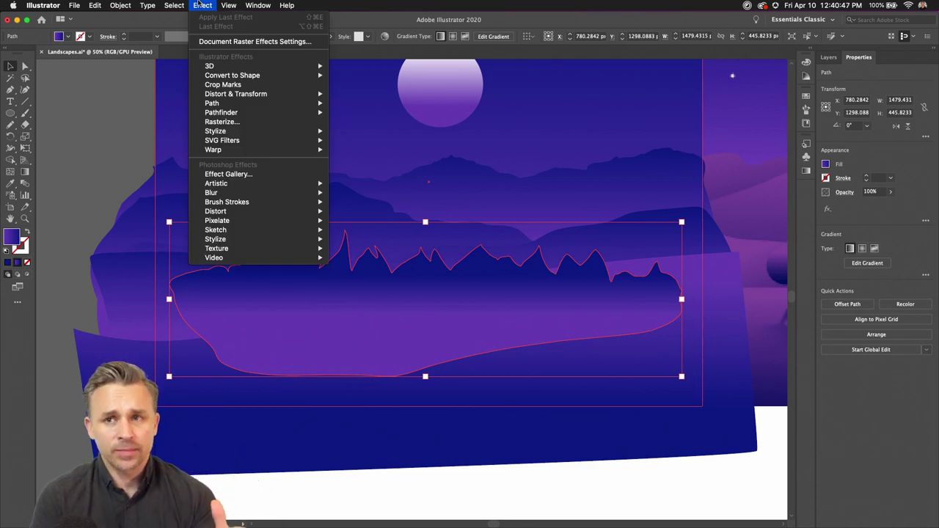
Step: Apply a Scribble effect with 358° angle, -9.93 px path overlap and 6 px stroke width
{"action": "left_click", "coordinate": [202, 5]}
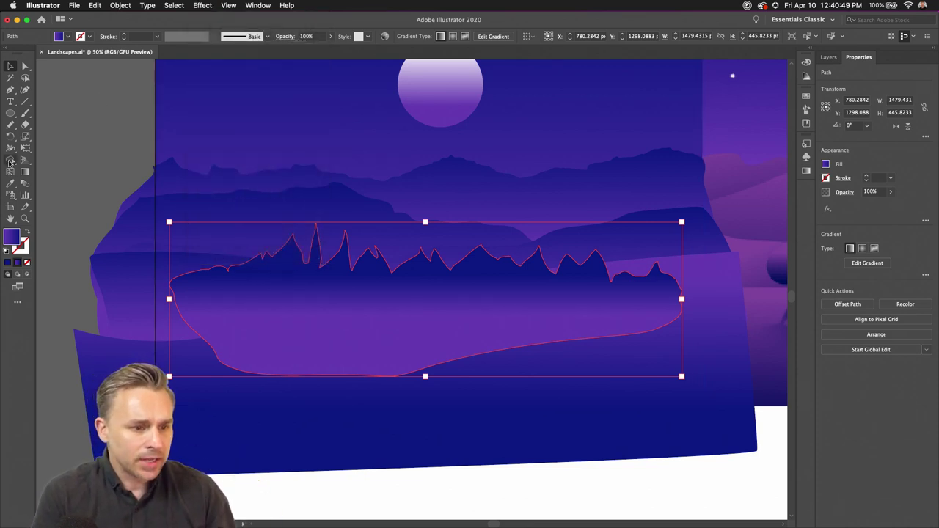
{"action": "left_click", "coordinate": [198, 6]}
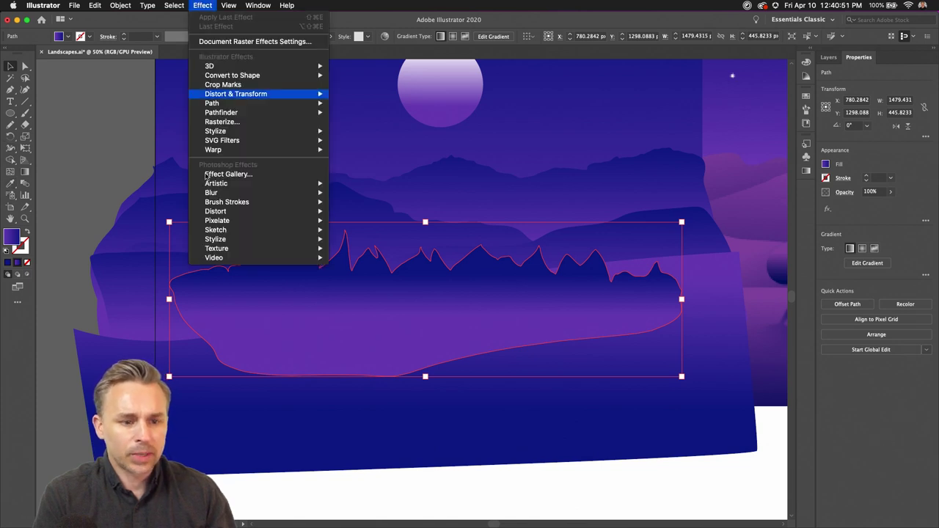
{"action": "mouse_move", "coordinate": [214, 132]}
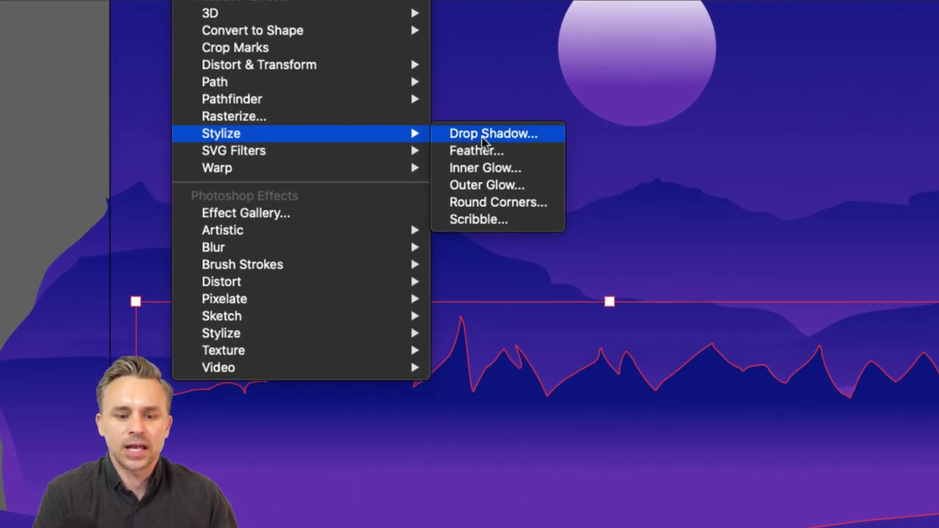
{"action": "left_click", "coordinate": [478, 220]}
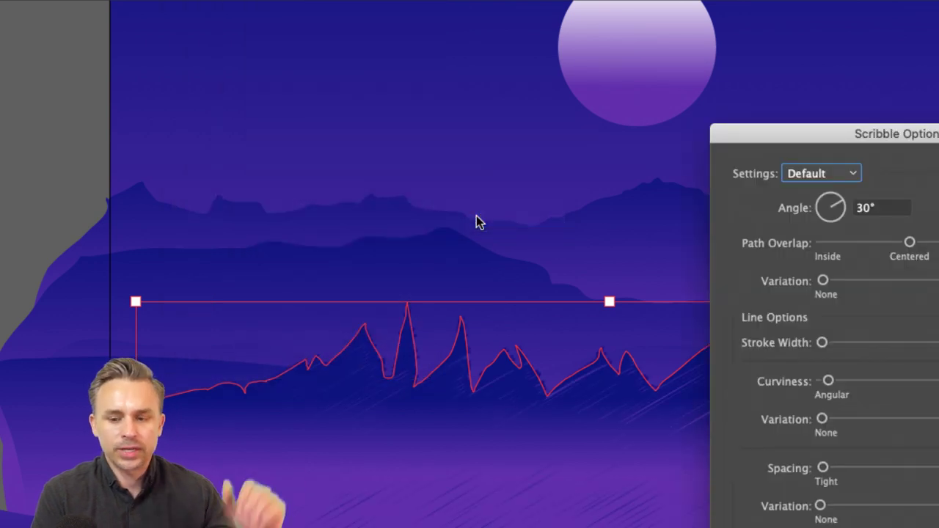
{"action": "mouse_move", "coordinate": [784, 133]}
{"action": "left_mouse_down"}
{"action": "mouse_move", "coordinate": [587, 88]}
{"action": "mouse_move", "coordinate": [573, 34]}
{"action": "left_mouse_up"}
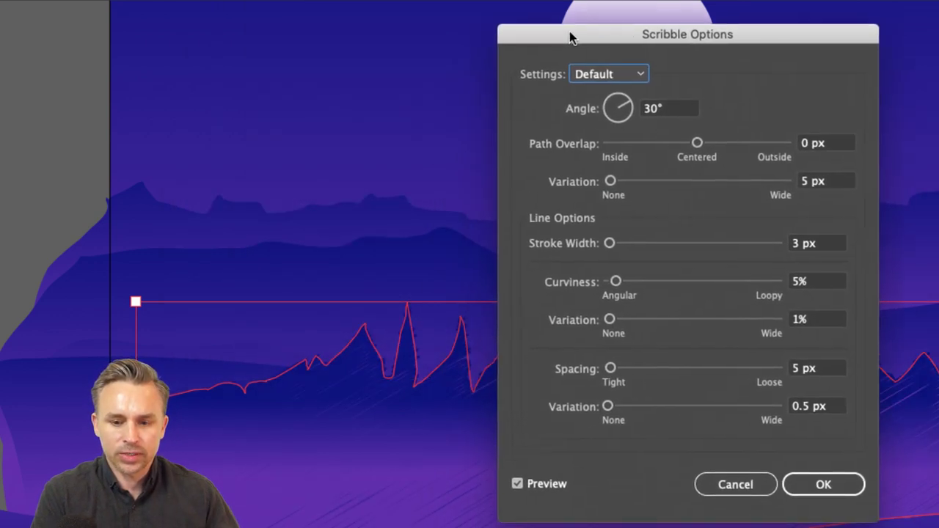
{"action": "left_click", "coordinate": [632, 104]}
{"action": "left_click_drag", "start_coordinate": [632, 105], "coordinate": [633, 108]}
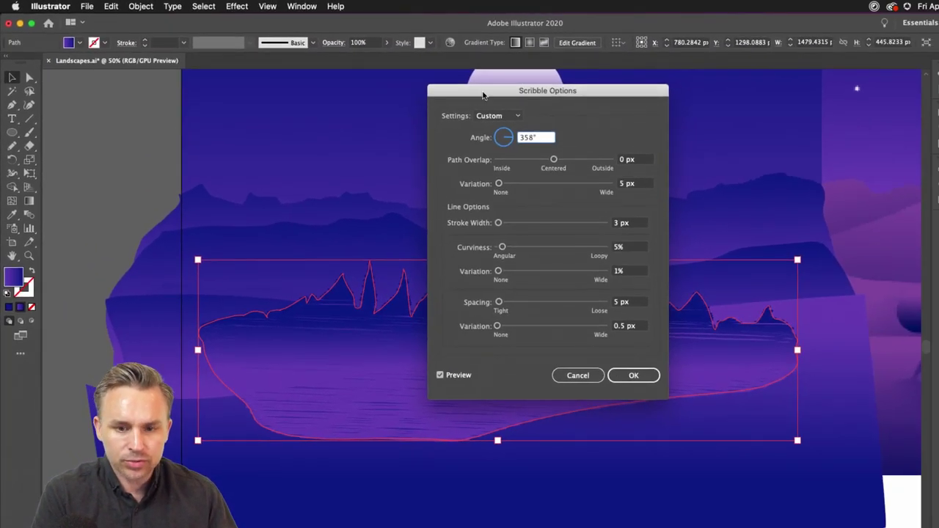
{"action": "left_click_drag", "start_coordinate": [483, 94], "coordinate": [643, 106]}
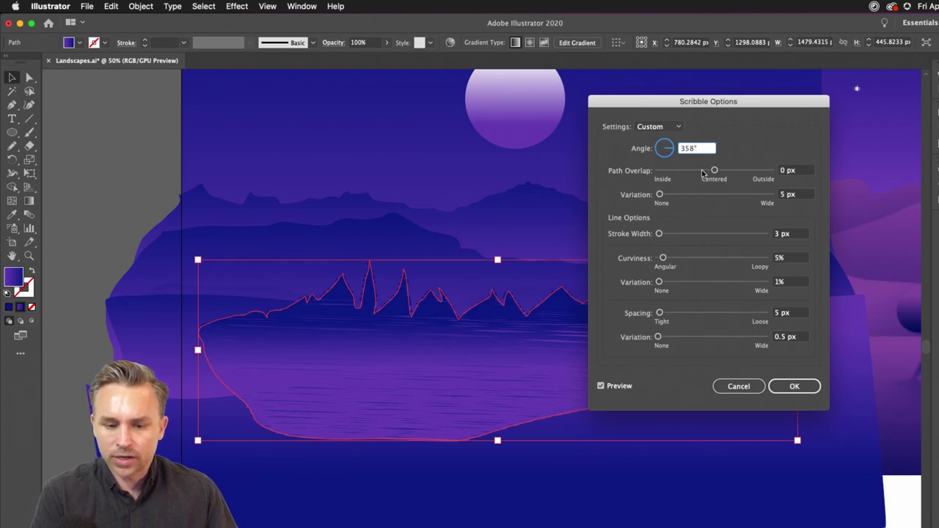
{"action": "mouse_move", "coordinate": [714, 171]}
{"action": "left_mouse_down"}
{"action": "mouse_move", "coordinate": [725, 171]}
{"action": "mouse_move", "coordinate": [711, 172]}
{"action": "left_mouse_up"}
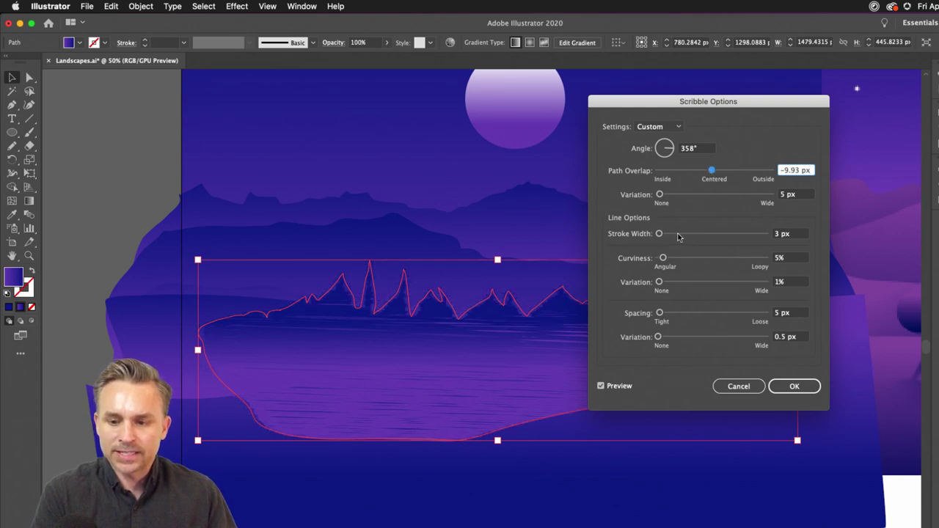
{"action": "mouse_move", "coordinate": [677, 238]}
{"action": "left_mouse_down"}
{"action": "mouse_move", "coordinate": [650, 238]}
{"action": "mouse_move", "coordinate": [670, 237]}
{"action": "left_mouse_up"}
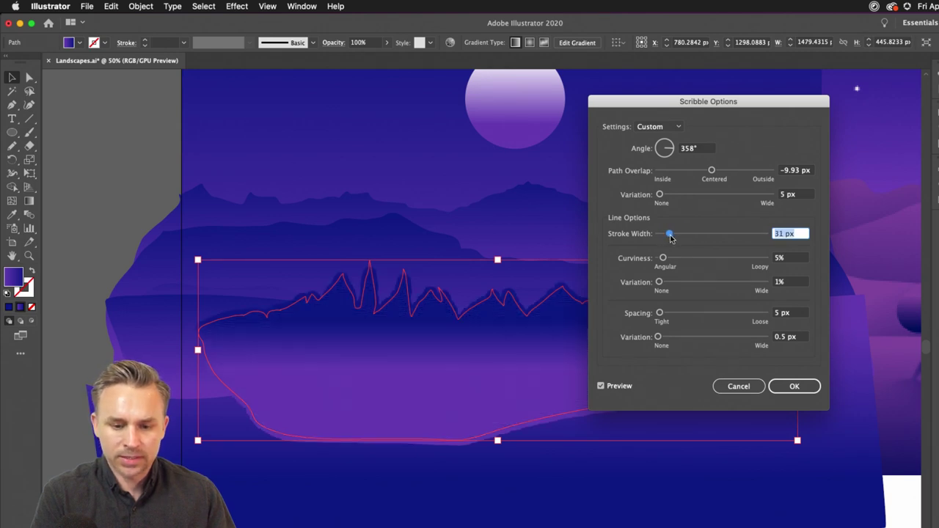
{"action": "left_click_drag", "start_coordinate": [671, 238], "coordinate": [662, 236]}
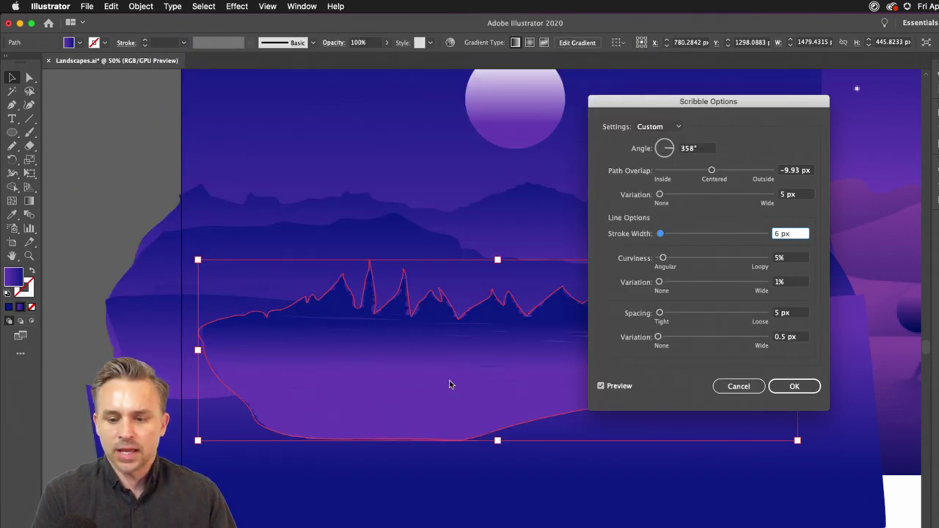
{"action": "left_click", "coordinate": [795, 387]}
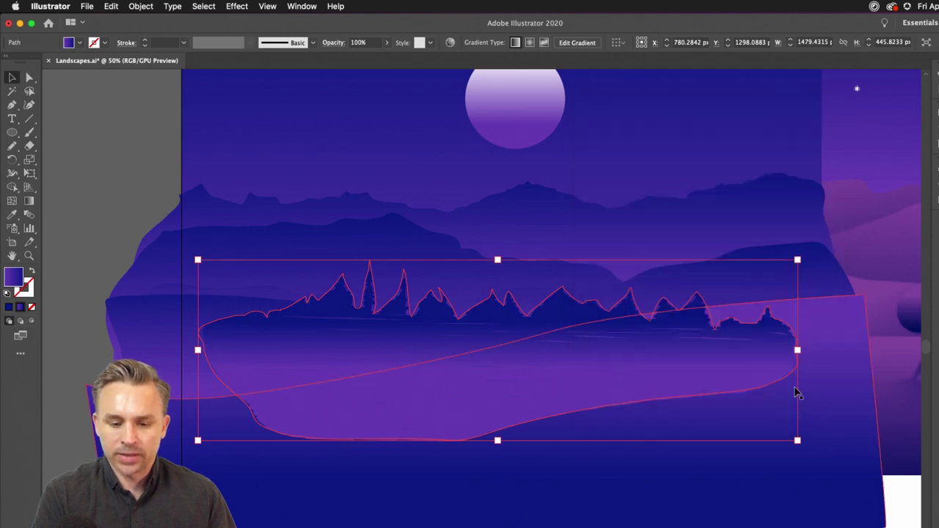
{"action": "left_click", "coordinate": [131, 175]}
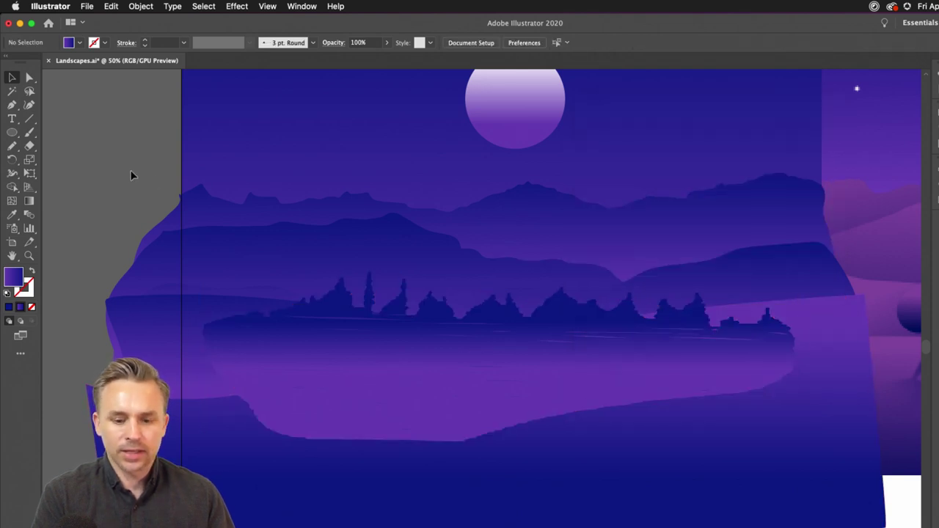
Step: Zoom out, float the Layers panel with Layer 1 expanded, and move the first path below the second
{"action": "left_click", "coordinate": [430, 382]}
{"action": "left_click", "coordinate": [84, 154]}
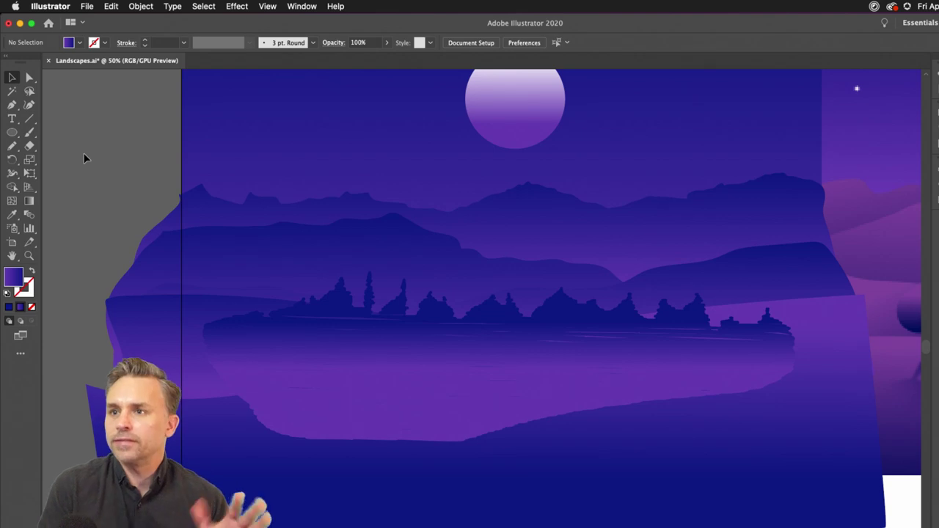
{"action": "key", "text": "super+minus"}
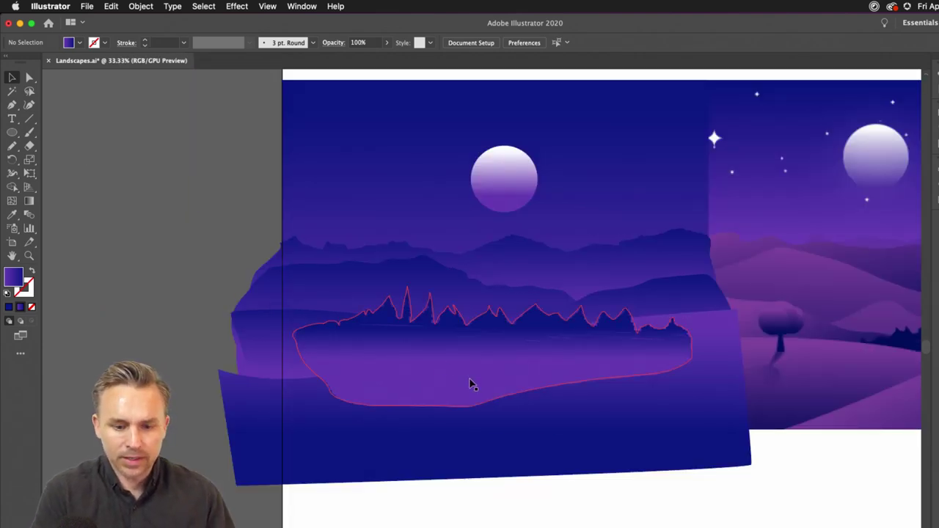
{"action": "left_click", "coordinate": [459, 352]}
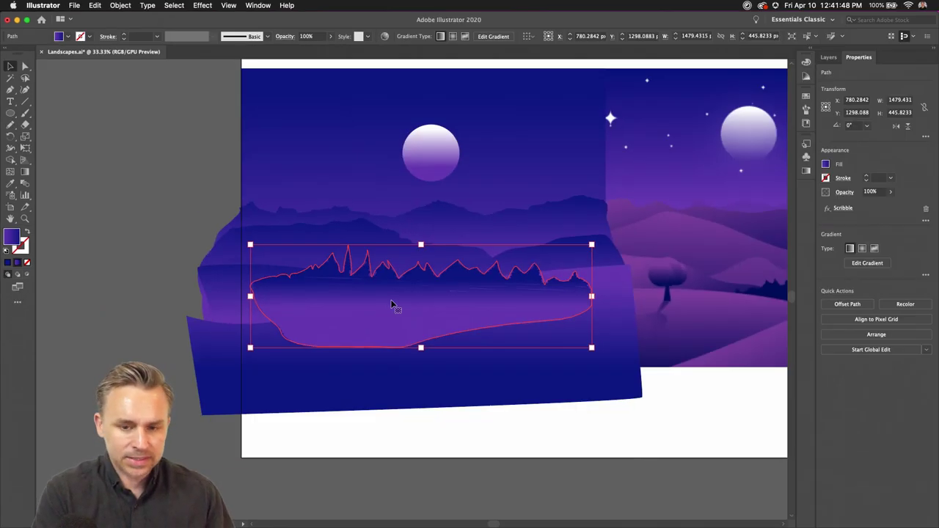
{"action": "left_click", "coordinate": [825, 58]}
{"action": "left_click", "coordinate": [852, 73]}
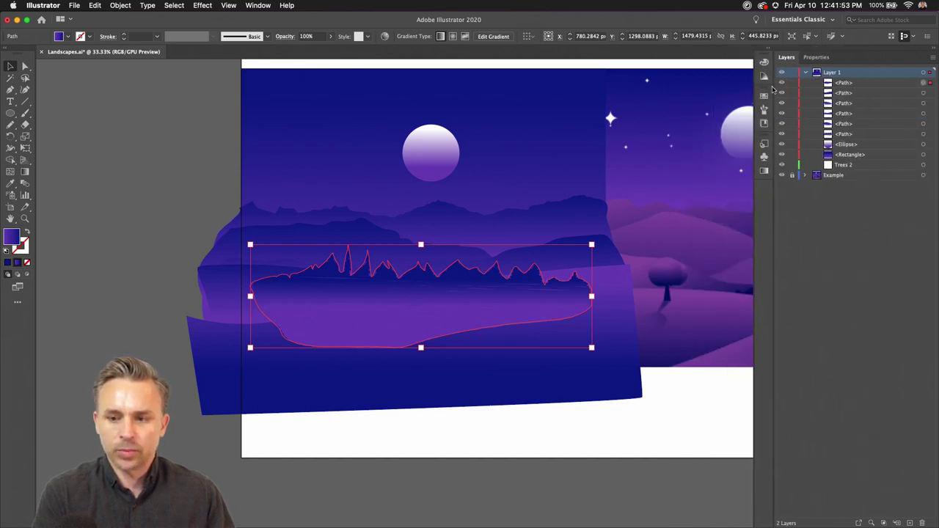
{"action": "left_click_drag", "start_coordinate": [793, 59], "coordinate": [653, 223]}
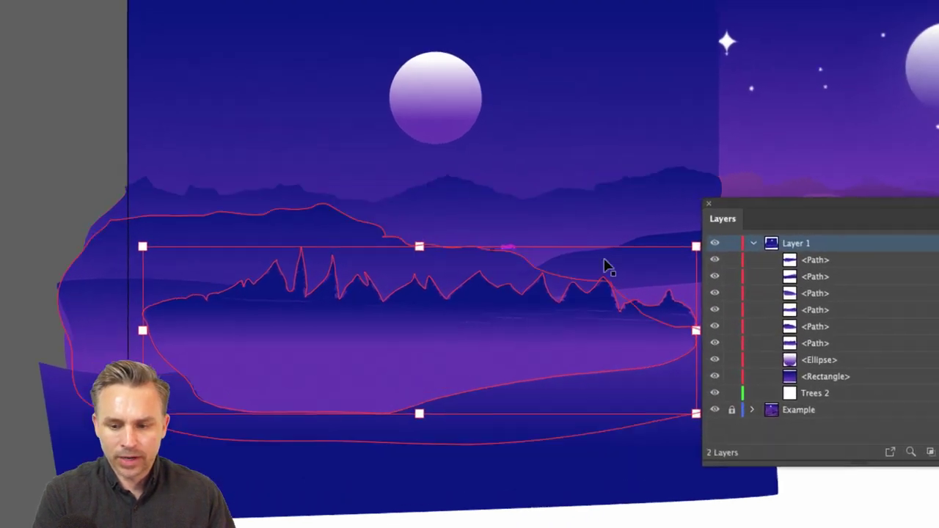
{"action": "left_click_drag", "start_coordinate": [798, 208], "coordinate": [638, 110]}
{"action": "left_click_drag", "start_coordinate": [675, 146], "coordinate": [698, 189]}
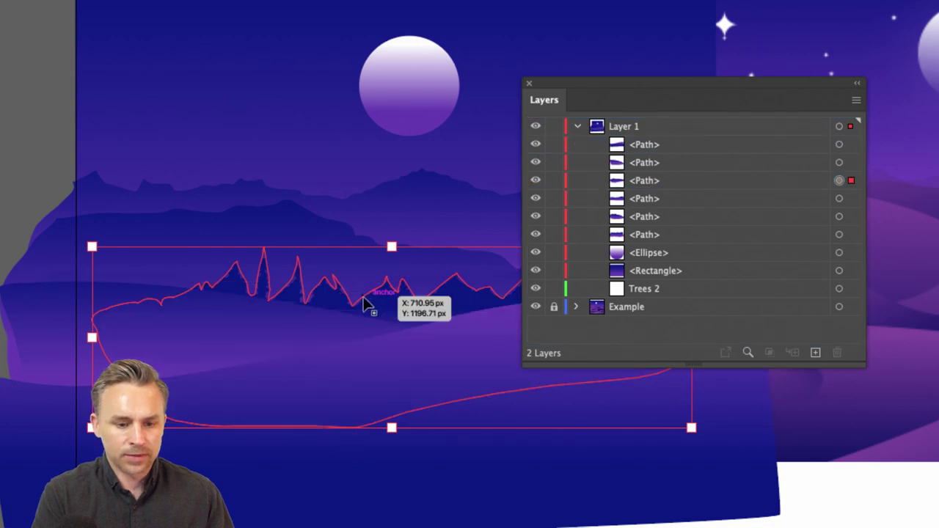
{"action": "left_click_drag", "start_coordinate": [628, 102], "coordinate": [775, 112]}
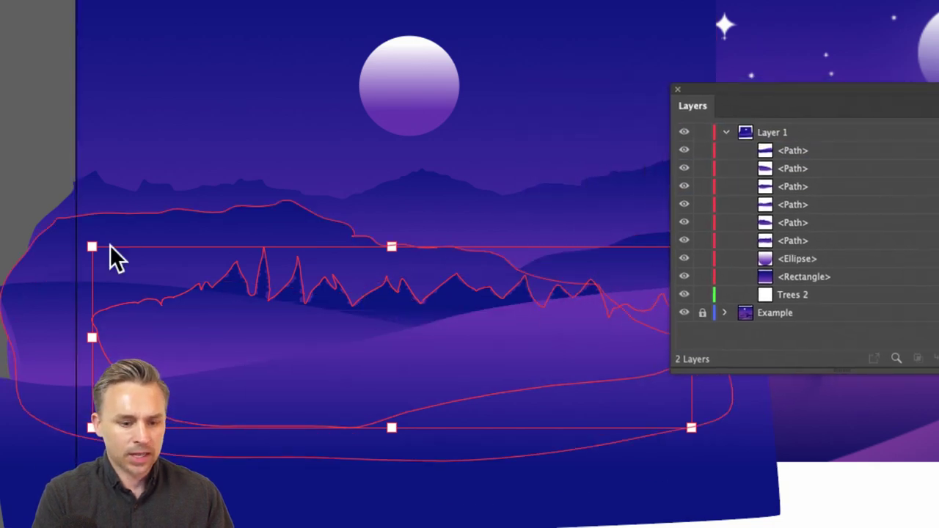
Step: Duplicate the tree-line path, shrink the copy, lower it in the stack and set it among the hills
{"action": "key", "text": "a"}
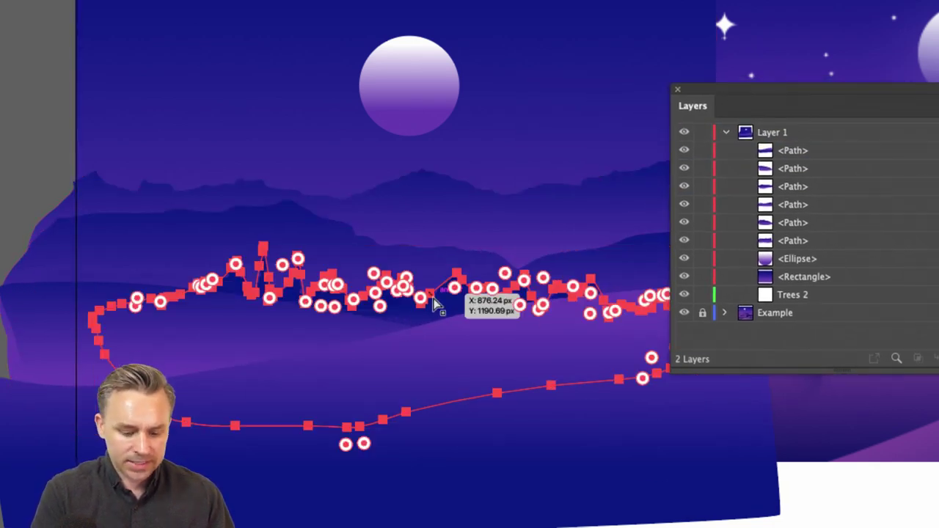
{"action": "key", "text": "v"}
{"action": "left_click_drag", "start_coordinate": [434, 329], "coordinate": [411, 198]}
{"action": "left_click_drag", "start_coordinate": [117, 133], "coordinate": [383, 198]}
{"action": "left_click_drag", "start_coordinate": [768, 110], "coordinate": [671, 163]}
{"action": "left_click", "coordinate": [778, 199]}
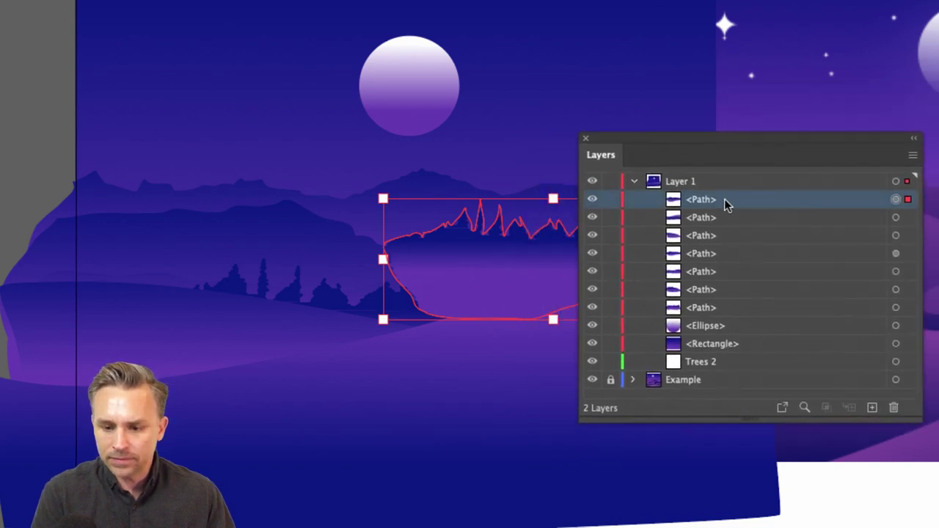
{"action": "left_click_drag", "start_coordinate": [724, 199], "coordinate": [754, 304]}
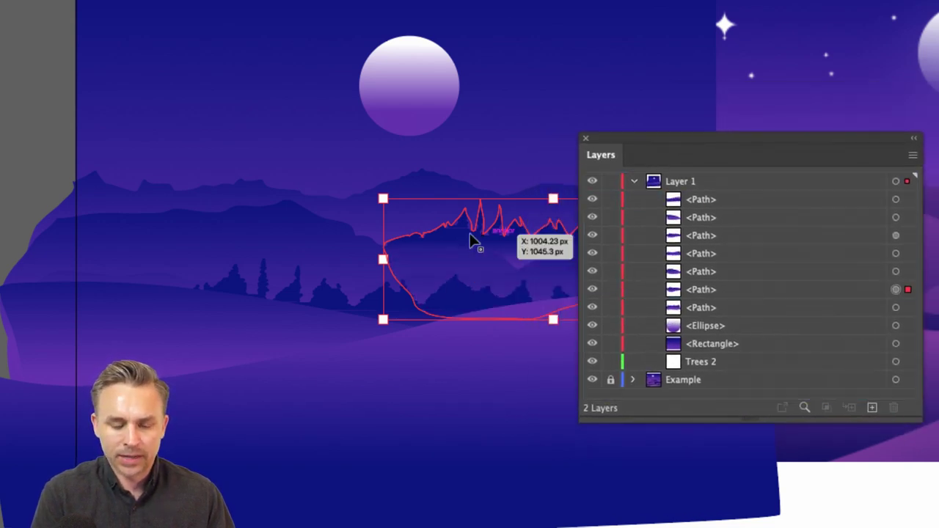
{"action": "left_click_drag", "start_coordinate": [383, 199], "coordinate": [427, 232]}
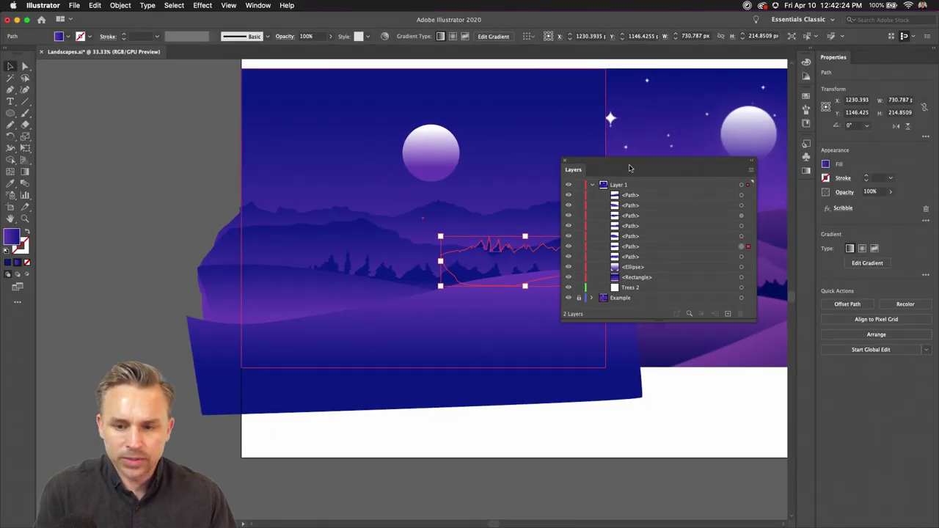
{"action": "left_click_drag", "start_coordinate": [629, 169], "coordinate": [662, 235]}
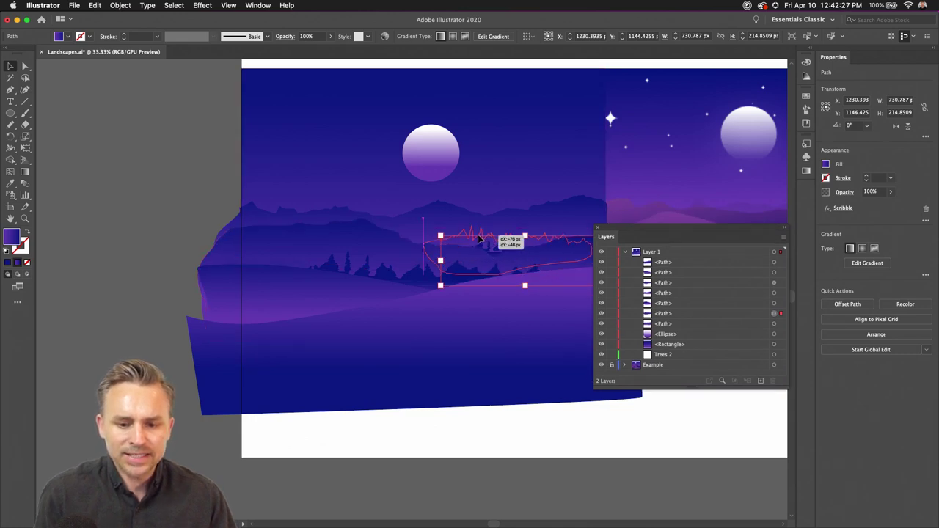
{"action": "left_click_drag", "start_coordinate": [486, 248], "coordinate": [429, 232]}
Step: Move the tree-line path left, enlarge it, place it behind the pink hill and stretch it further
{"action": "left_click", "coordinate": [210, 181]}
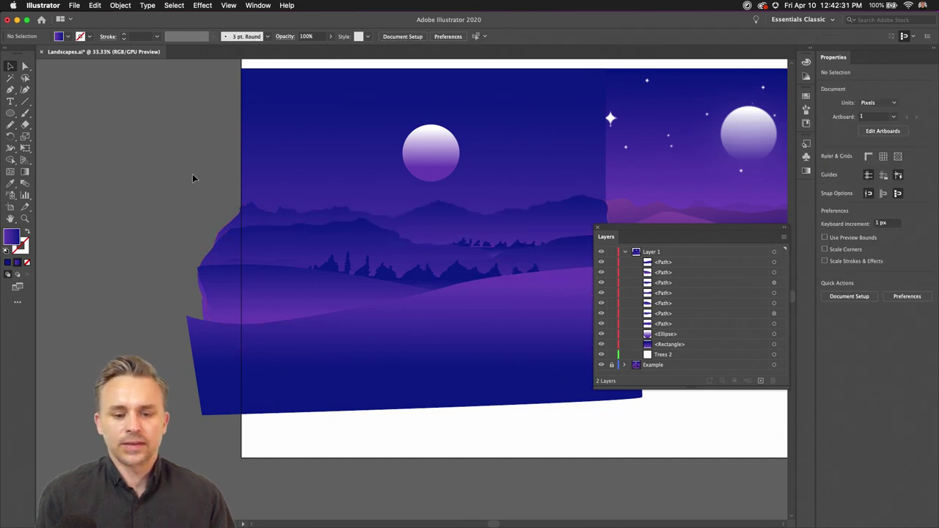
{"action": "left_click", "coordinate": [502, 252]}
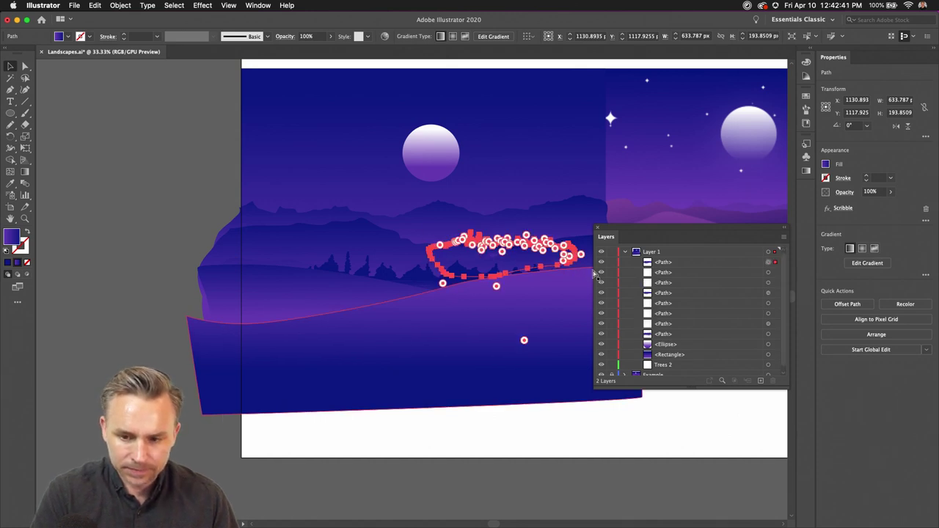
{"action": "left_click_drag", "start_coordinate": [496, 248], "coordinate": [235, 319]}
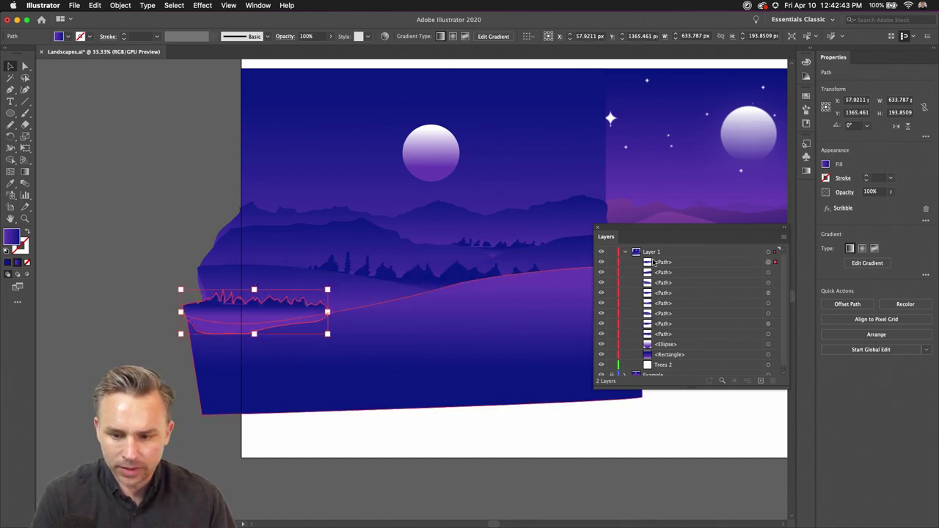
{"action": "left_click_drag", "start_coordinate": [327, 334], "coordinate": [414, 362]}
{"action": "left_click_drag", "start_coordinate": [216, 327], "coordinate": [217, 312]}
{"action": "left_click_drag", "start_coordinate": [683, 264], "coordinate": [680, 278]}
{"action": "left_click", "coordinate": [144, 222]}
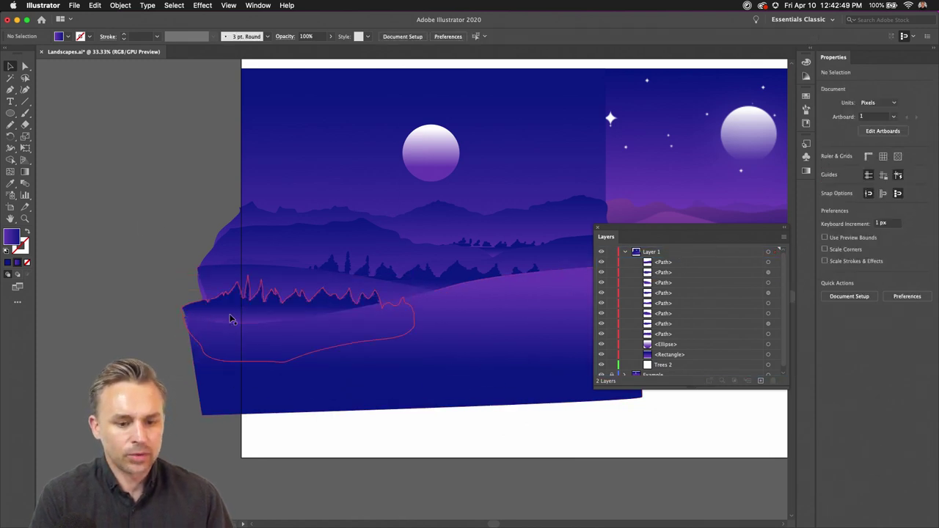
{"action": "left_click", "coordinate": [185, 308]}
{"action": "left_click_drag", "start_coordinate": [181, 275], "coordinate": [168, 262]}
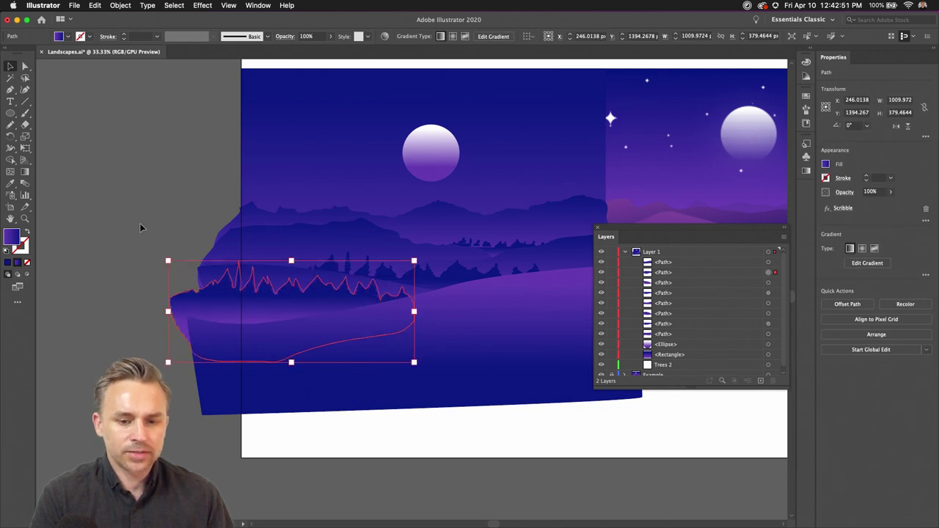
{"action": "left_click", "coordinate": [139, 223]}
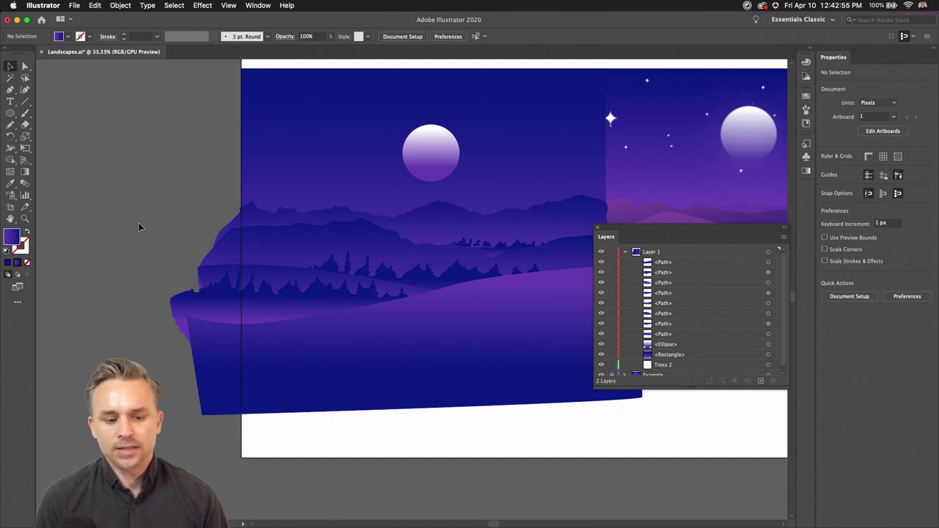
Step: Dock the floating Layers panel into the side panel group
{"action": "scroll", "coordinate": [138, 223], "scroll_direction": "right", "scroll_amount": 2}
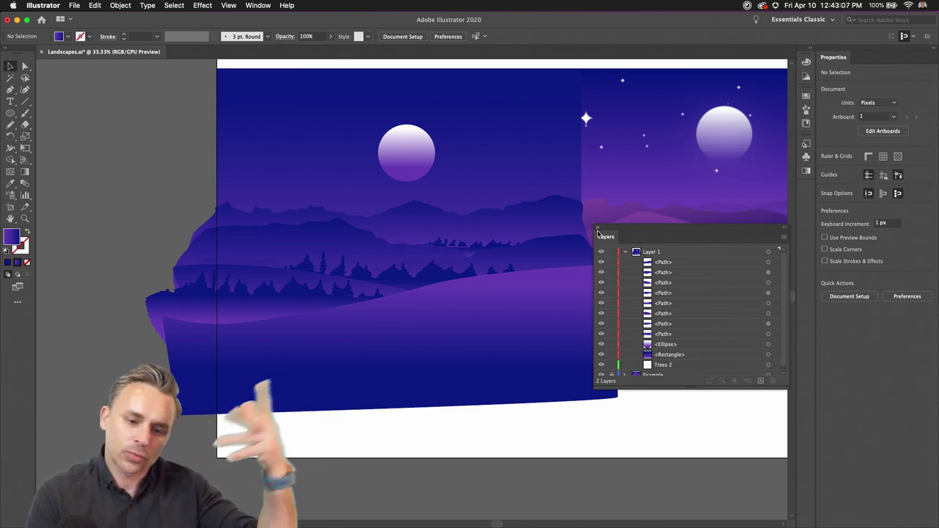
{"action": "left_click_drag", "start_coordinate": [598, 233], "coordinate": [862, 60]}
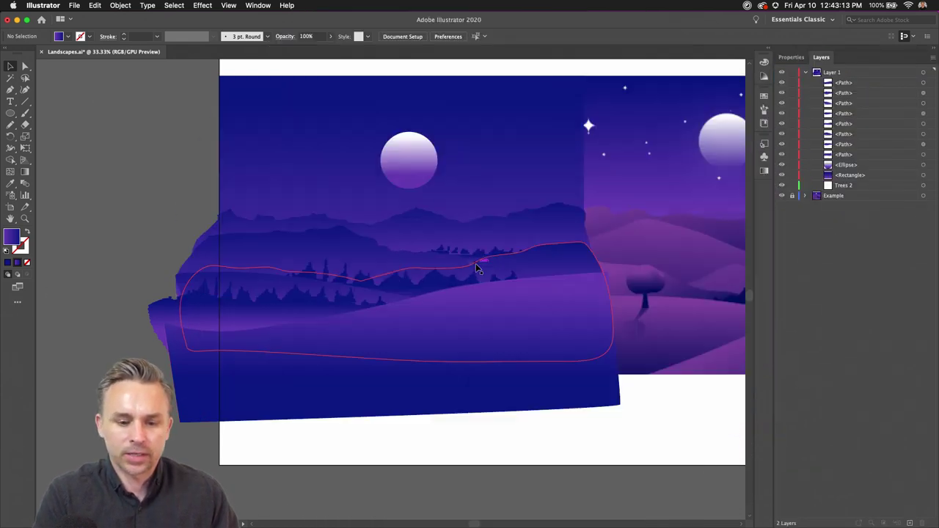
{"action": "left_click_drag", "start_coordinate": [168, 180], "coordinate": [198, 203]}
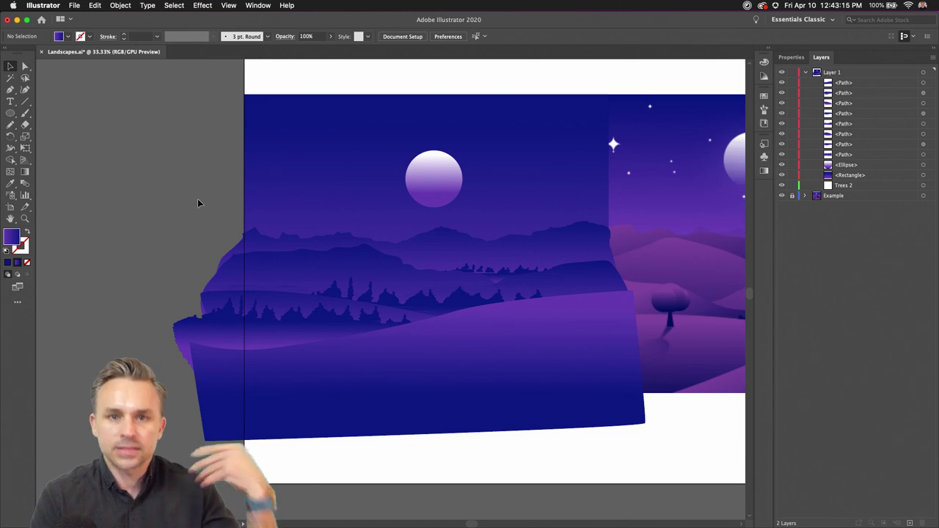
Step: Open the Nature symbol library from Window > Symbol Libraries and enlarge it to show all symbols
{"action": "scroll", "coordinate": [198, 169], "scroll_direction": "down", "scroll_amount": 1}
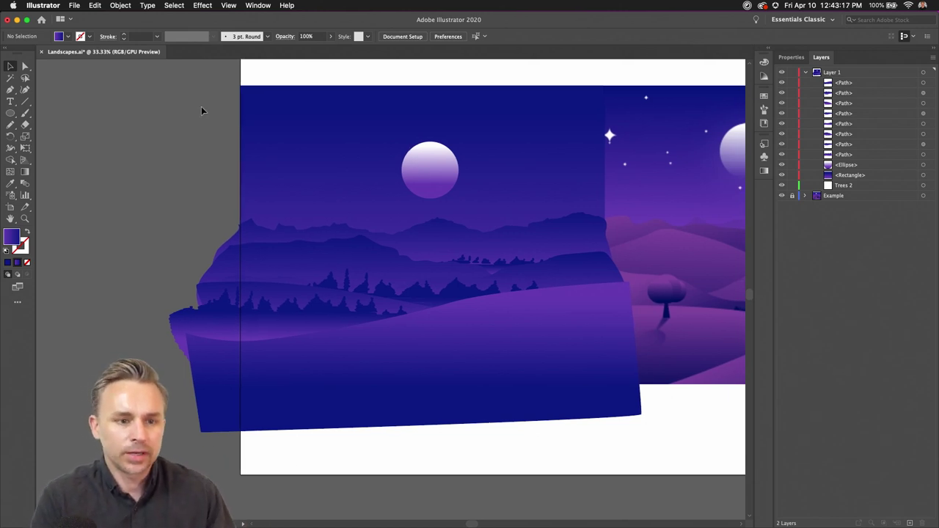
{"action": "left_click", "coordinate": [257, 6]}
{"action": "mouse_move", "coordinate": [287, 495]}
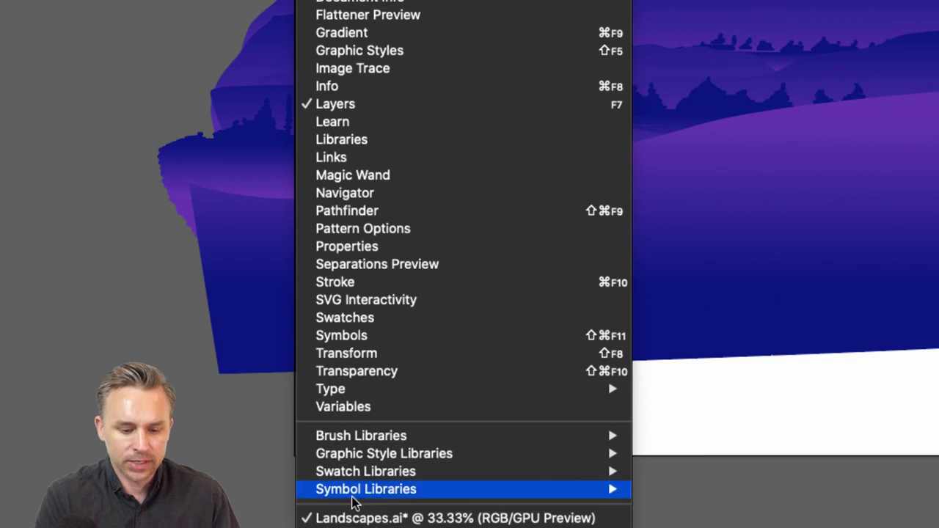
{"action": "mouse_move", "coordinate": [356, 502]}
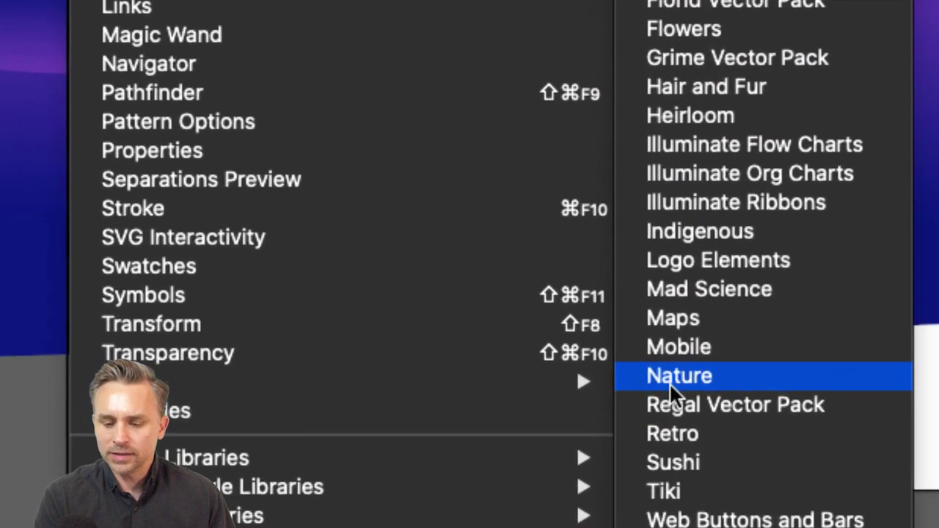
{"action": "left_click", "coordinate": [670, 386]}
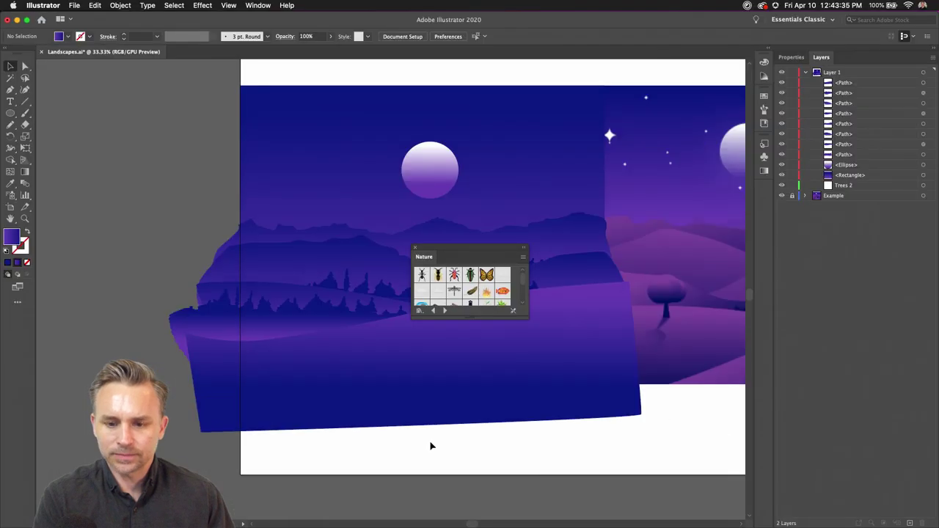
{"action": "left_click_drag", "start_coordinate": [522, 248], "coordinate": [690, 141]}
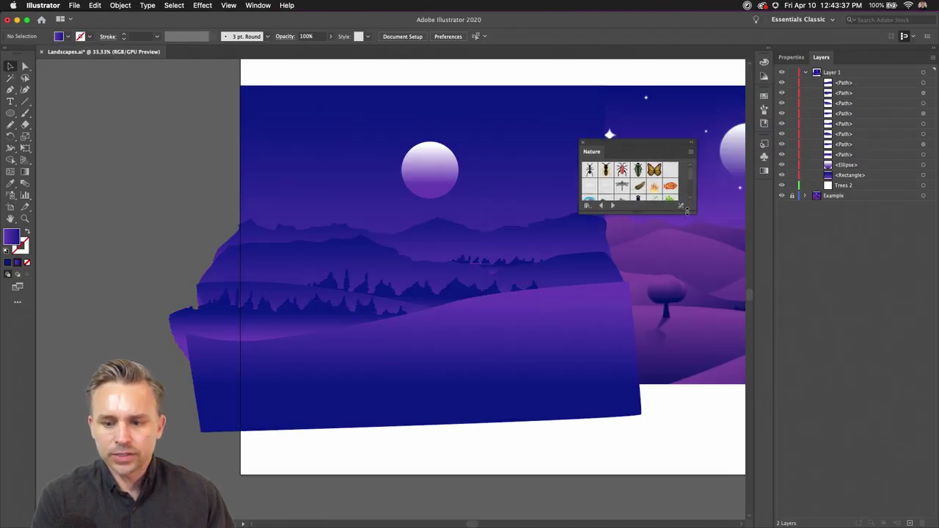
{"action": "left_click_drag", "start_coordinate": [687, 210], "coordinate": [687, 342]}
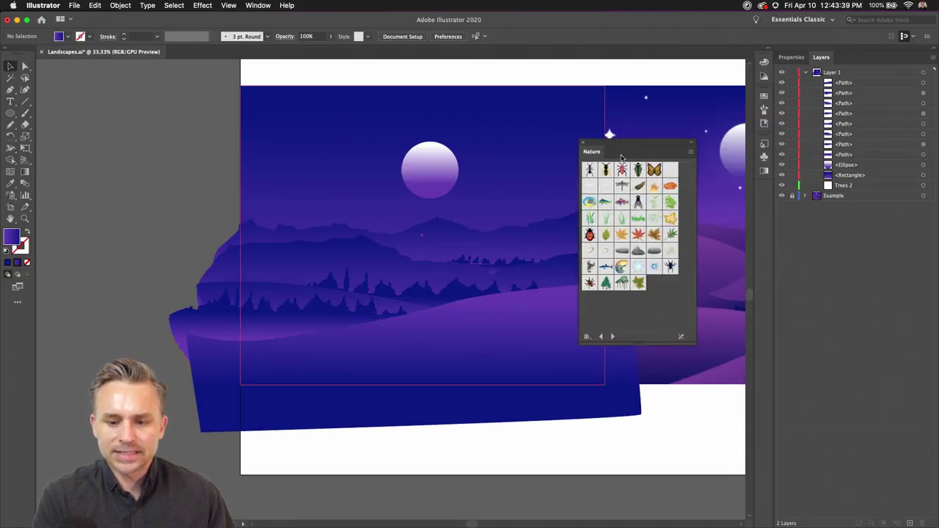
{"action": "left_click_drag", "start_coordinate": [621, 158], "coordinate": [562, 211]}
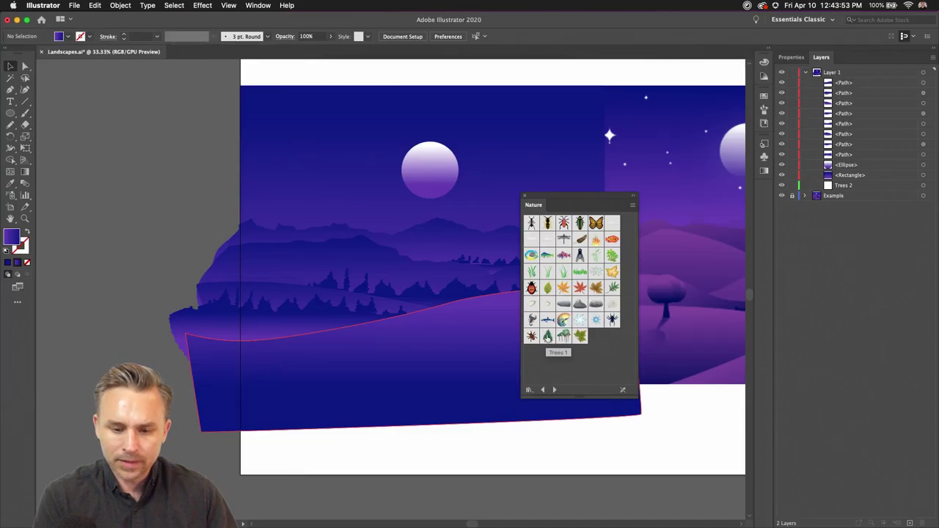
Step: Place the Trees 3 pine symbol on the hills and scale it to about 292 × 394 px
{"action": "left_click_drag", "start_coordinate": [547, 336], "coordinate": [491, 357]}
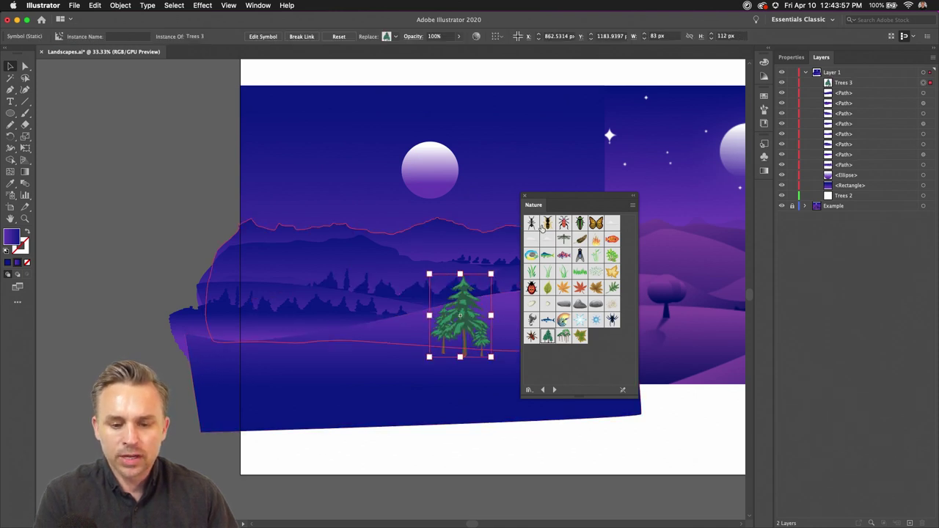
{"action": "left_click_drag", "start_coordinate": [569, 210], "coordinate": [683, 160]}
{"action": "left_click_drag", "start_coordinate": [463, 315], "coordinate": [480, 303]}
{"action": "mouse_move", "coordinate": [508, 263]}
{"action": "left_mouse_down"}
{"action": "mouse_move", "coordinate": [523, 262]}
{"action": "mouse_move", "coordinate": [516, 256]}
{"action": "left_mouse_up"}
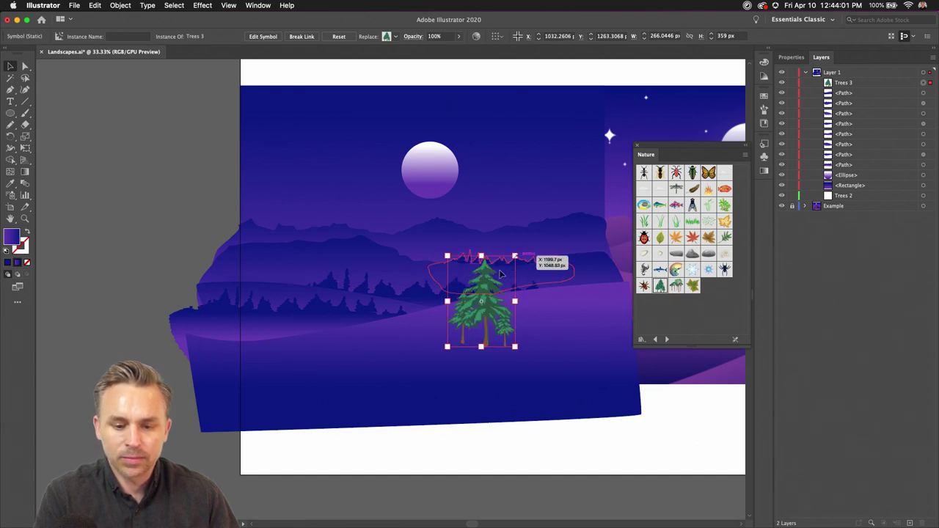
{"action": "left_click_drag", "start_coordinate": [478, 298], "coordinate": [486, 312]}
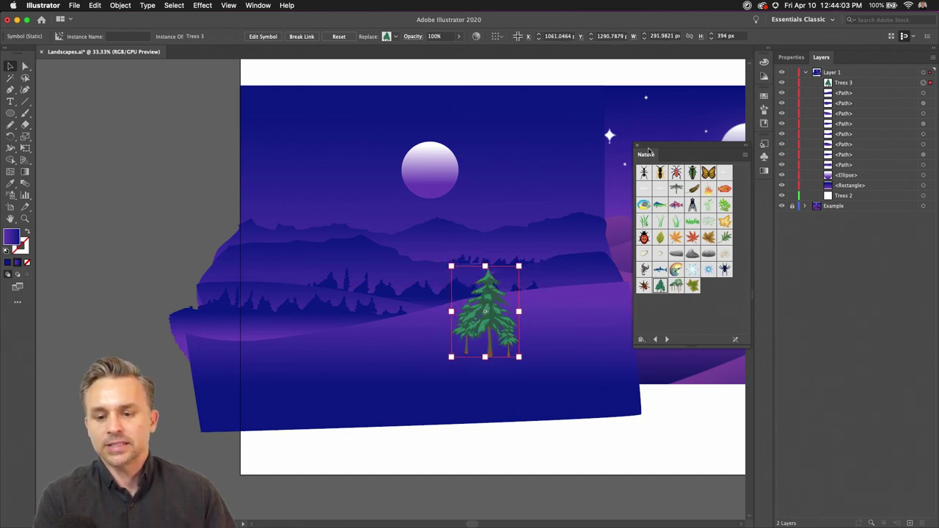
{"action": "left_click_drag", "start_coordinate": [646, 155], "coordinate": [605, 339]}
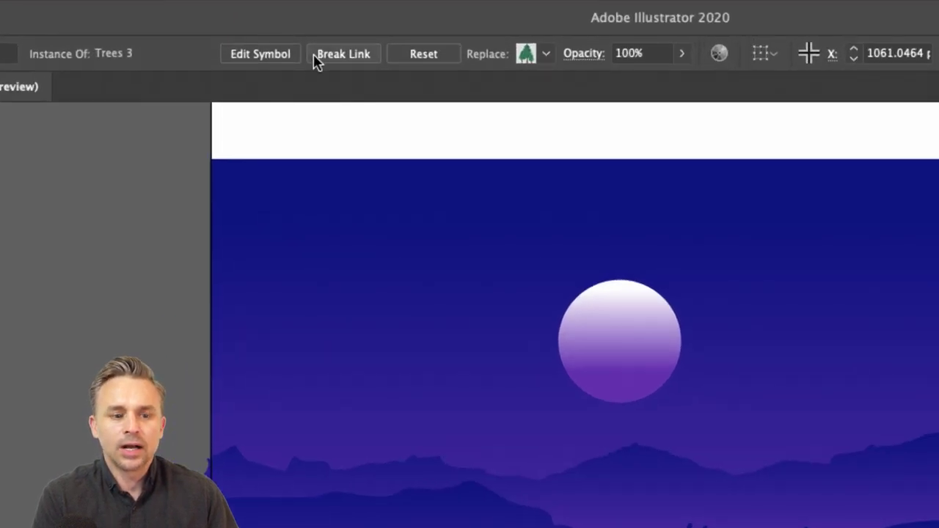
Step: Break the pine symbol into editable artwork and give it the hill's purple colour with the Eyedropper
{"action": "left_click", "coordinate": [317, 59]}
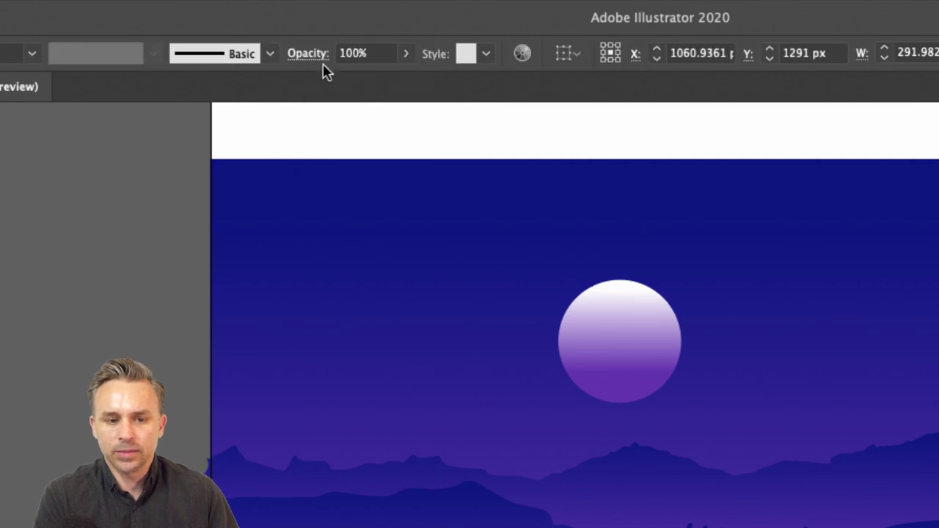
{"action": "left_click_drag", "start_coordinate": [648, 338], "coordinate": [656, 248]}
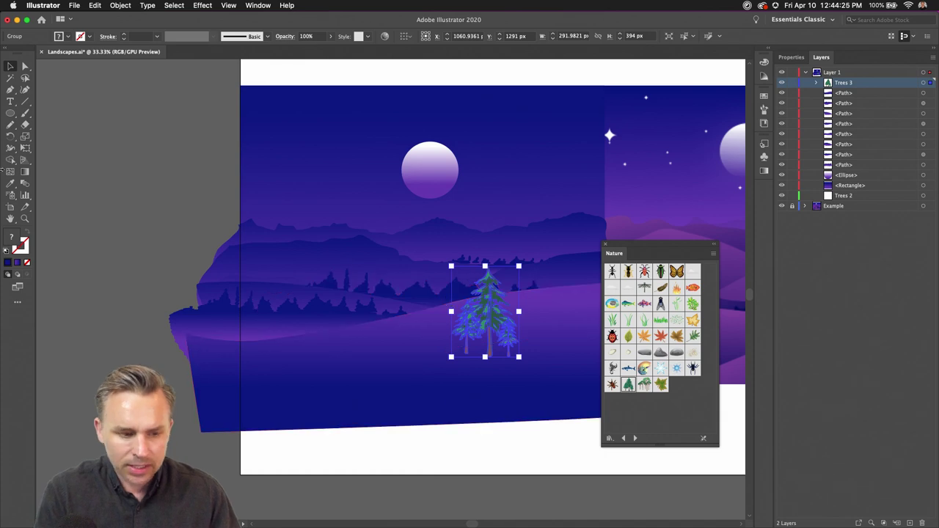
{"action": "left_click", "coordinate": [9, 183]}
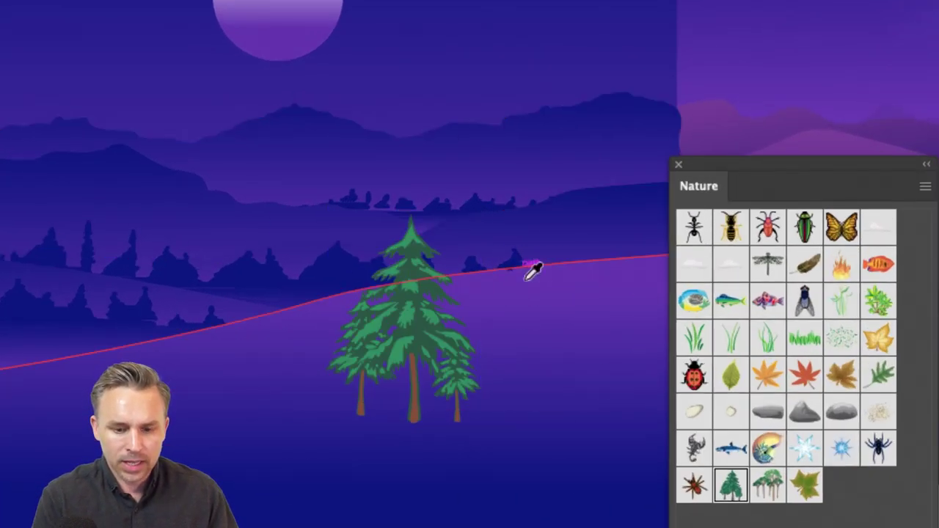
{"action": "left_click", "coordinate": [550, 331]}
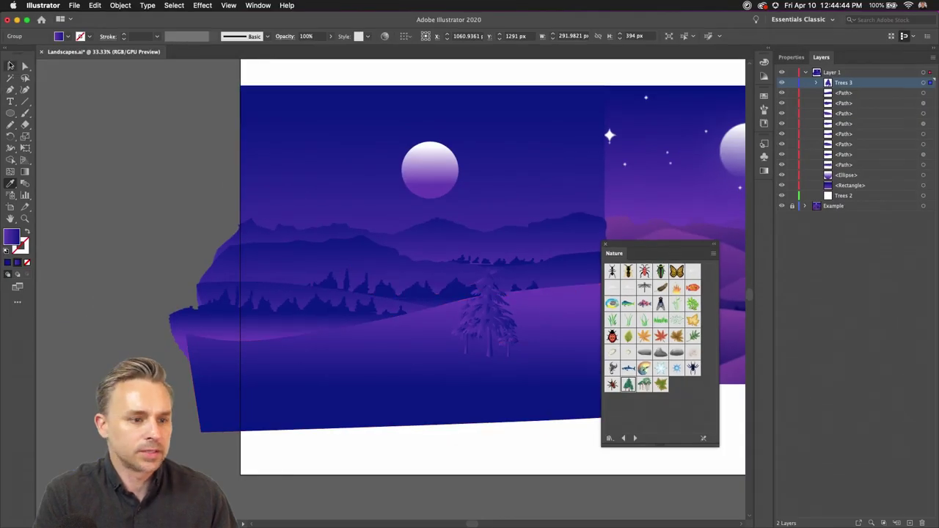
Step: Copy the purple pine, shrink the copy, and set the smaller tree group on the mountain ridge
{"action": "left_click", "coordinate": [11, 67]}
{"action": "left_click", "coordinate": [473, 320]}
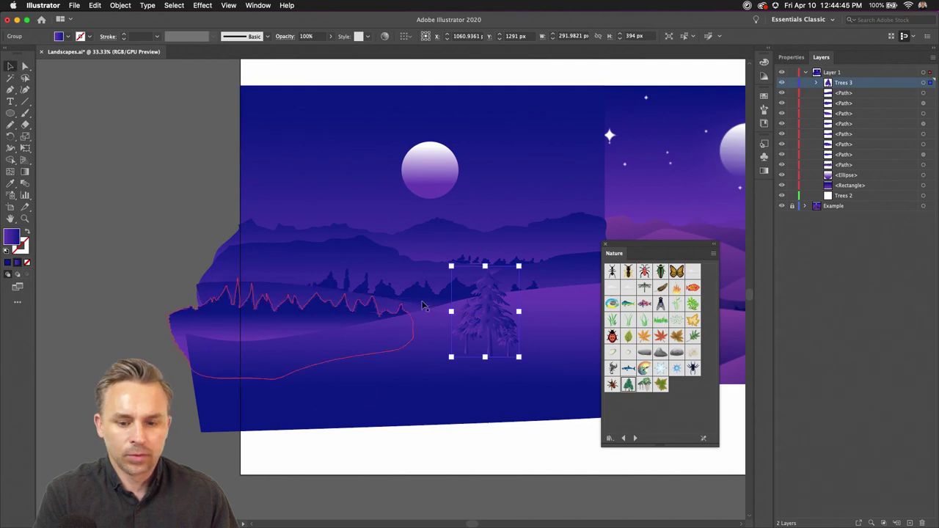
{"action": "left_click_drag", "start_coordinate": [474, 320], "coordinate": [545, 306]}
{"action": "left_click_drag", "start_coordinate": [590, 344], "coordinate": [471, 292]}
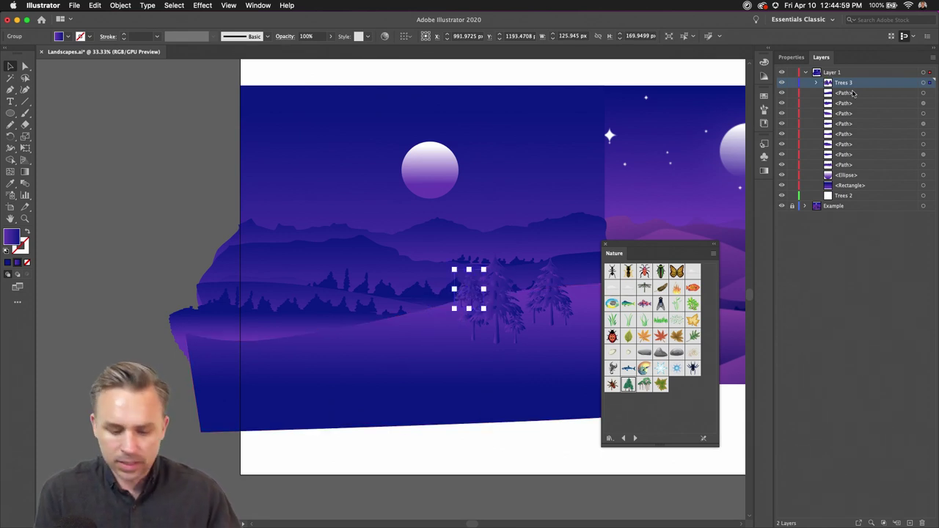
{"action": "left_click", "coordinate": [544, 302]}
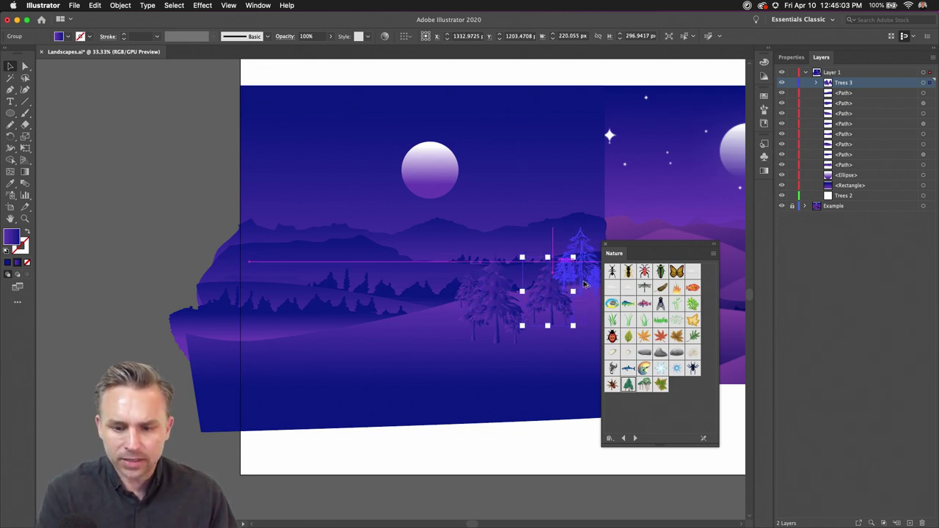
{"action": "left_click_drag", "start_coordinate": [522, 257], "coordinate": [566, 245]}
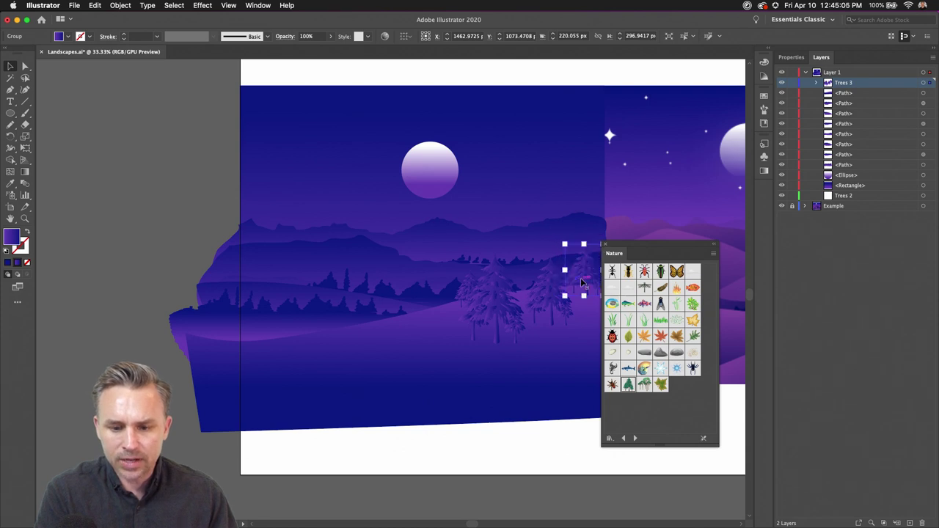
{"action": "left_click_drag", "start_coordinate": [586, 284], "coordinate": [584, 295]}
{"action": "left_click", "coordinate": [170, 221]}
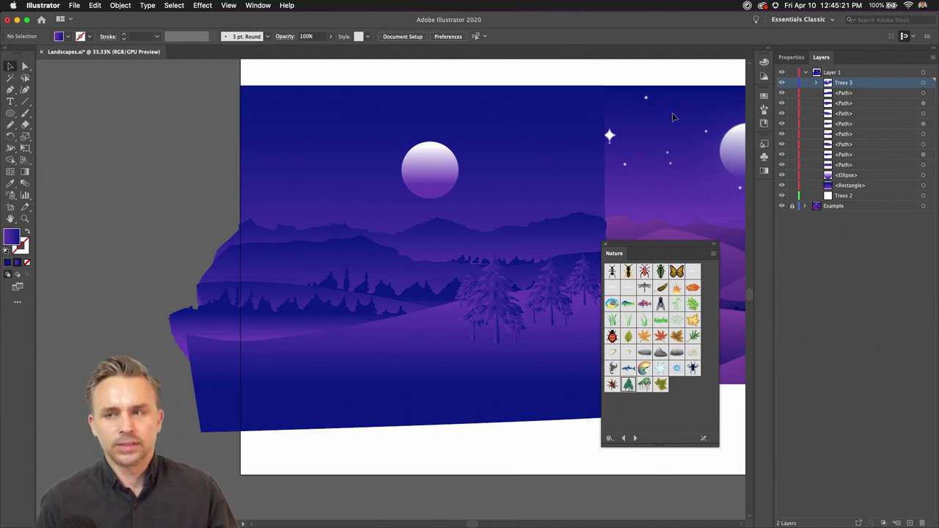
Step: Close the Nature library and make Scatter Brush 1 the active brush in the Brushes panel
{"action": "left_click", "coordinate": [605, 246]}
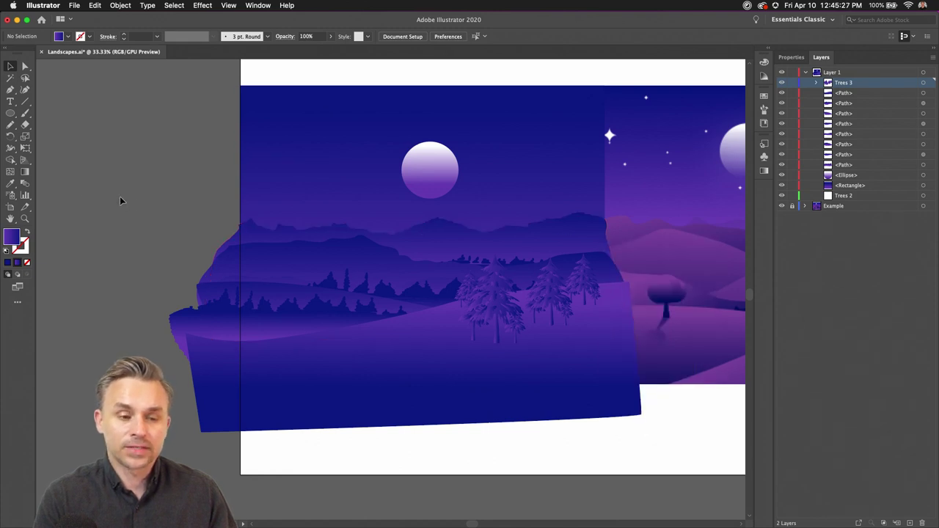
{"action": "left_click_drag", "start_coordinate": [152, 181], "coordinate": [132, 215]}
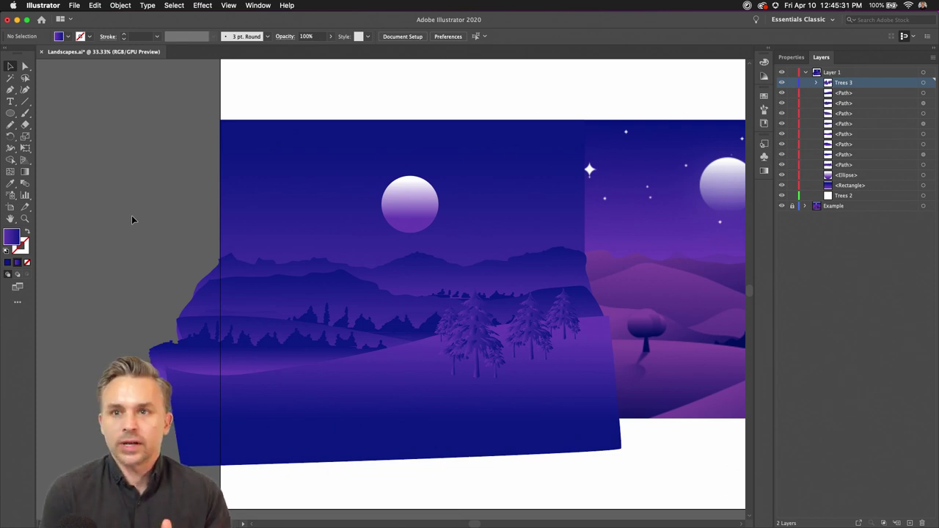
{"action": "left_click", "coordinate": [766, 50]}
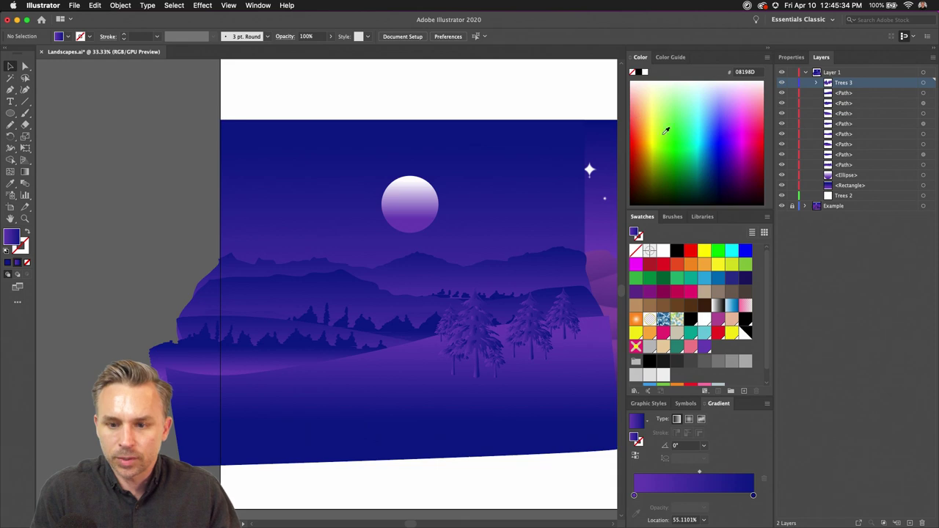
{"action": "left_click", "coordinate": [673, 217]}
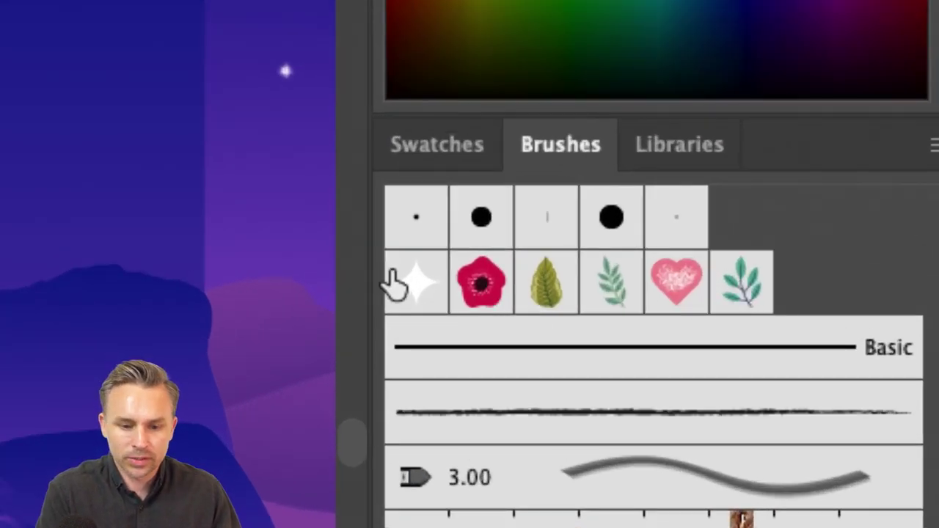
{"action": "left_click", "coordinate": [404, 294]}
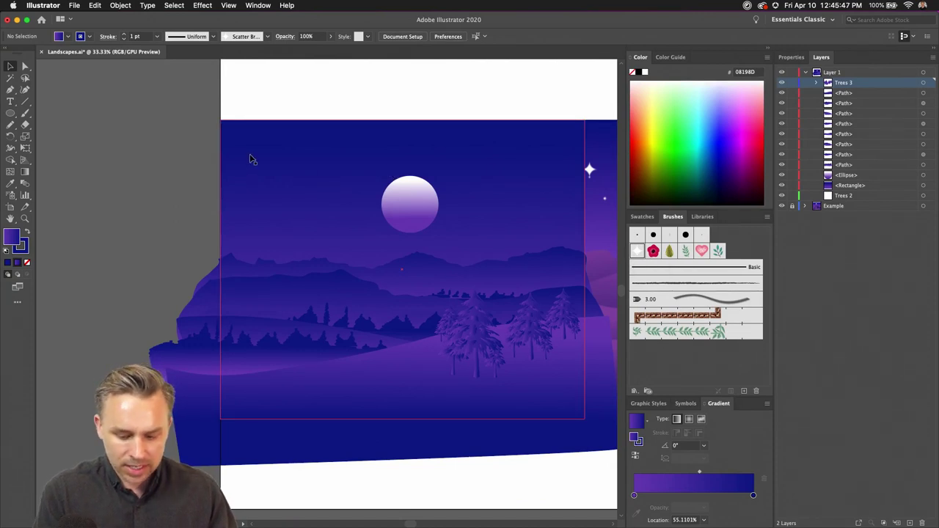
Step: Paint five scatter-brush star strokes across the upper and middle sky around the moon
{"action": "key", "text": "b"}
{"action": "mouse_move", "coordinate": [243, 158]}
{"action": "left_mouse_down"}
{"action": "mouse_move", "coordinate": [459, 187]}
{"action": "mouse_move", "coordinate": [578, 210]}
{"action": "left_mouse_up"}
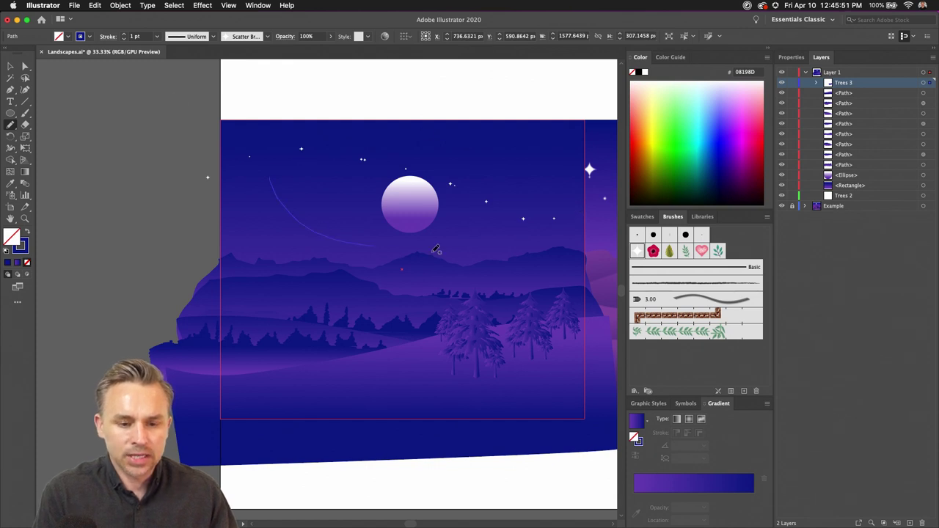
{"action": "left_click_drag", "start_coordinate": [505, 164], "coordinate": [293, 197]}
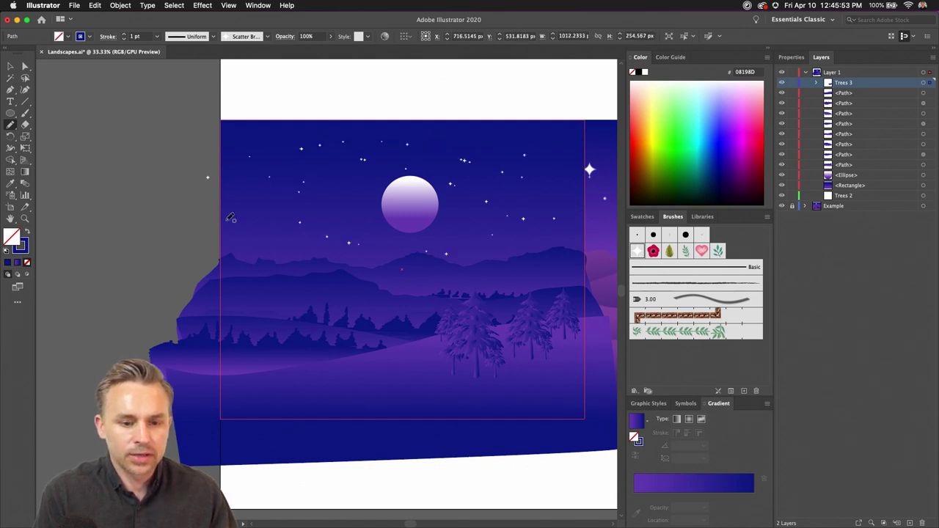
{"action": "mouse_move", "coordinate": [229, 217]}
{"action": "left_mouse_down"}
{"action": "mouse_move", "coordinate": [333, 198]}
{"action": "mouse_move", "coordinate": [487, 248]}
{"action": "left_mouse_up"}
{"action": "mouse_move", "coordinate": [549, 143]}
{"action": "left_mouse_down"}
{"action": "mouse_move", "coordinate": [520, 135]}
{"action": "mouse_move", "coordinate": [313, 157]}
{"action": "left_mouse_up"}
{"action": "left_click_drag", "start_coordinate": [253, 214], "coordinate": [527, 229]}
{"action": "scroll", "coordinate": [347, 147], "scroll_direction": "down", "scroll_amount": 1}
{"action": "scroll", "coordinate": [347, 147], "scroll_direction": "down", "scroll_amount": 1}
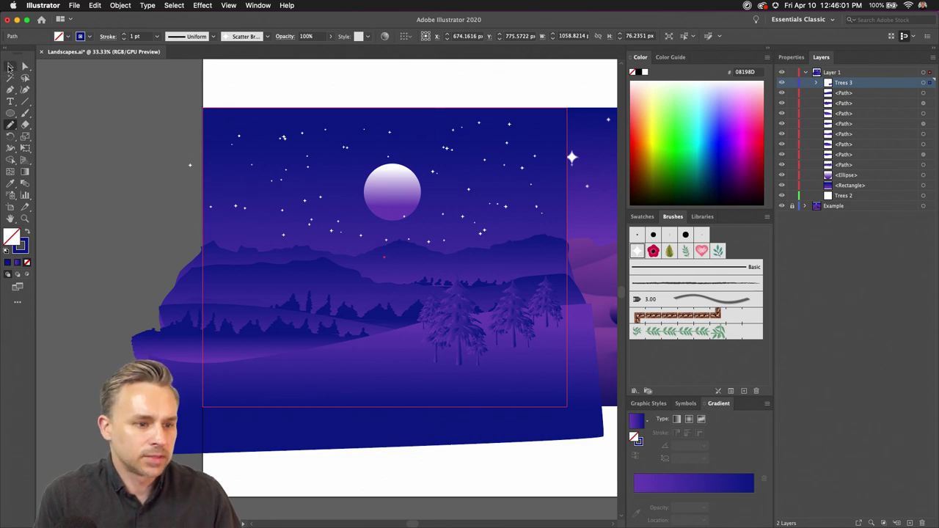
Step: Check a star path's transparency, keeping Normal blend mode, and stretch one star stroke wider
{"action": "left_click", "coordinate": [10, 67]}
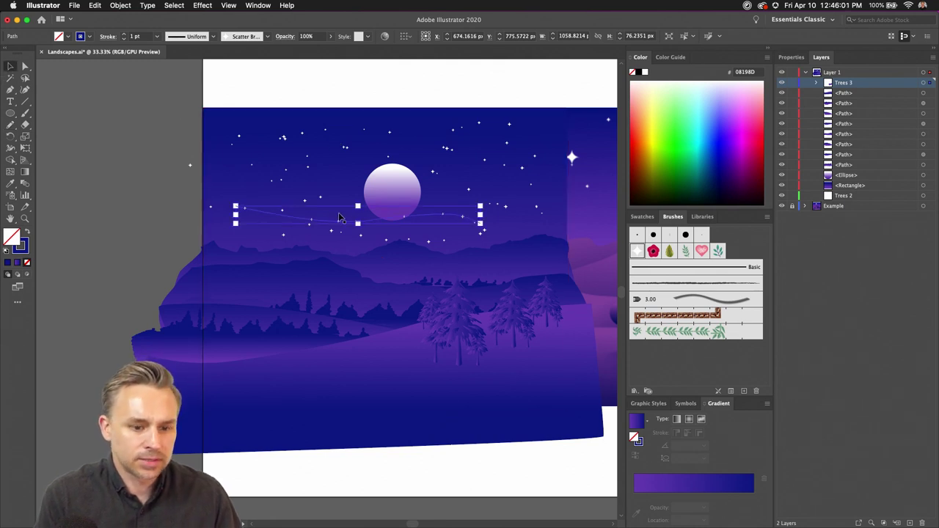
{"action": "left_click", "coordinate": [791, 56]}
{"action": "left_click", "coordinate": [845, 192]}
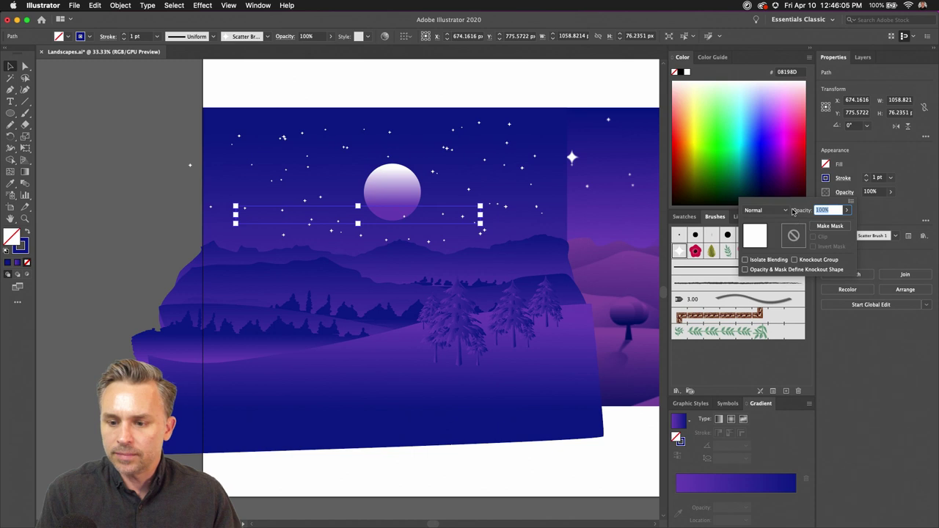
{"action": "left_click", "coordinate": [767, 210]}
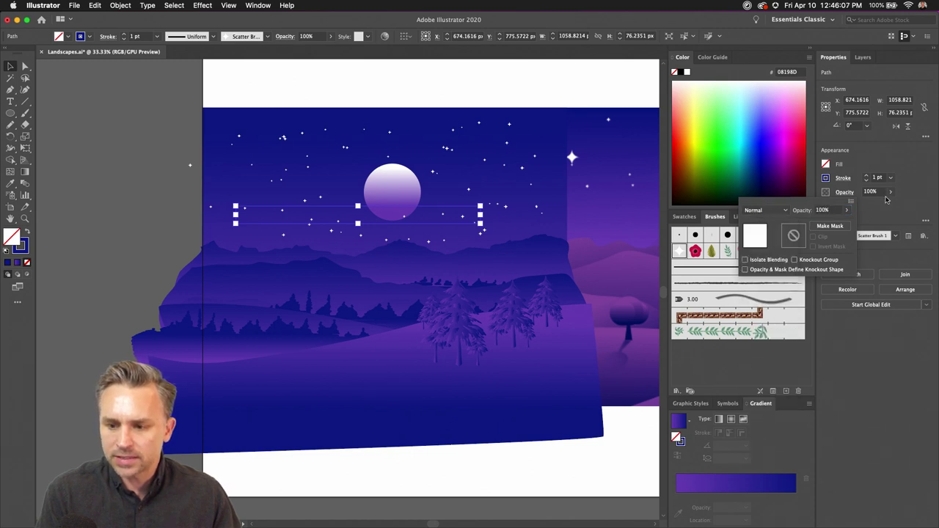
{"action": "left_click", "coordinate": [890, 192]}
{"action": "left_click", "coordinate": [891, 193]}
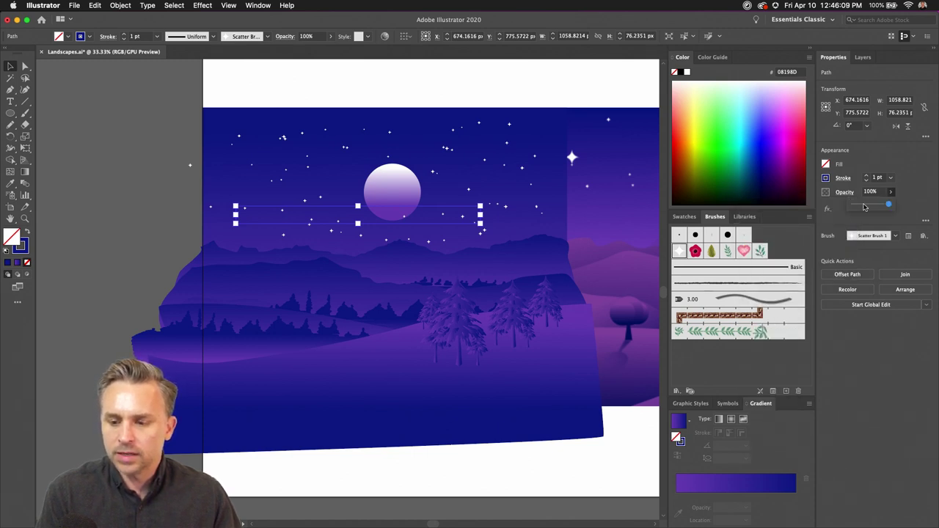
{"action": "left_click", "coordinate": [149, 149]}
{"action": "left_click", "coordinate": [283, 138]}
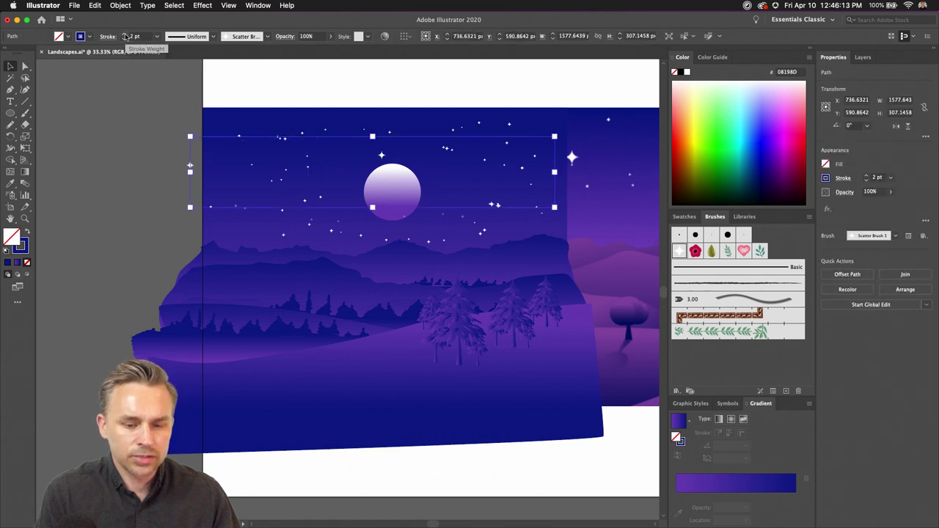
{"action": "left_click_drag", "start_coordinate": [554, 207], "coordinate": [576, 225]}
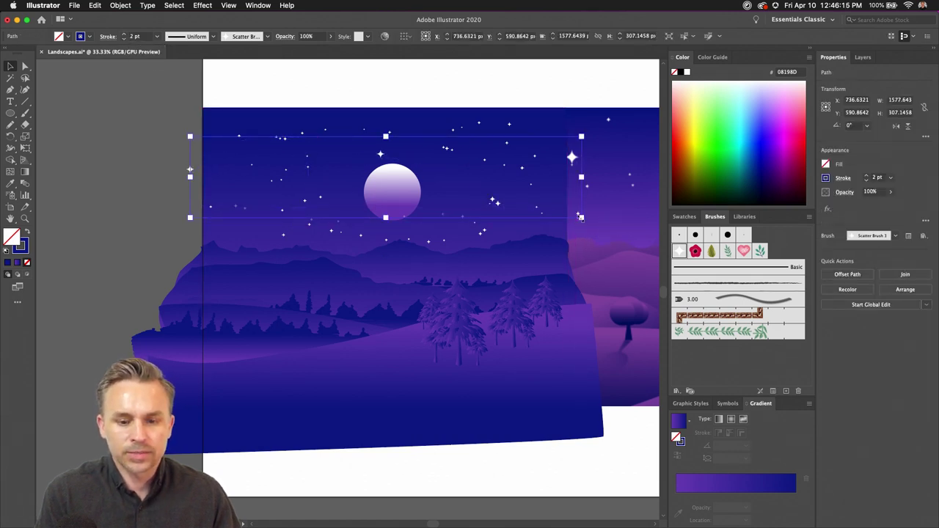
{"action": "left_click", "coordinate": [107, 144]}
{"action": "scroll", "coordinate": [115, 191], "scroll_direction": "up", "scroll_amount": 2}
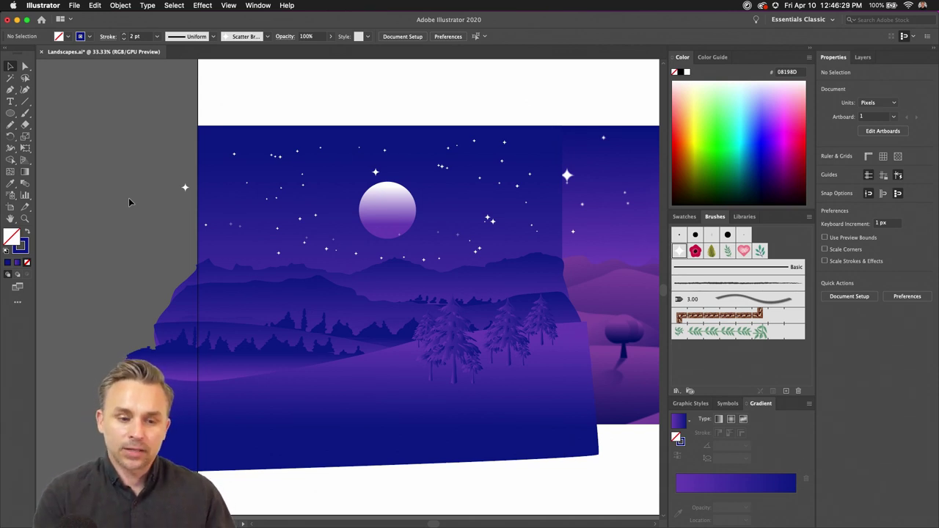
Step: Zoom in and draw a stroke-free, purple-blue gradient ellipse in the sky left of the moon
{"action": "key", "text": "super+equal"}
{"action": "key", "text": "super+equal"}
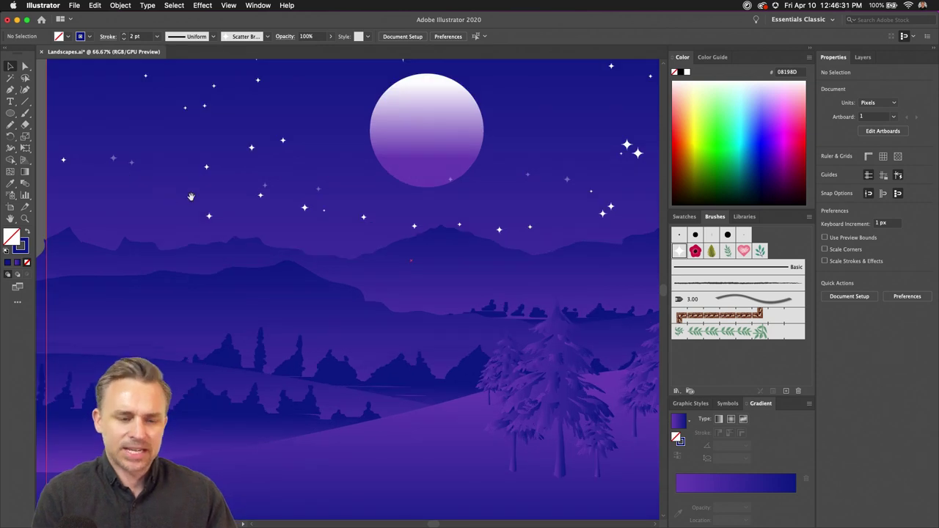
{"action": "scroll", "coordinate": [345, 294], "scroll_direction": "up", "scroll_amount": 5}
{"action": "scroll", "coordinate": [345, 294], "scroll_direction": "left", "scroll_amount": 5}
{"action": "left_click", "coordinate": [11, 113]}
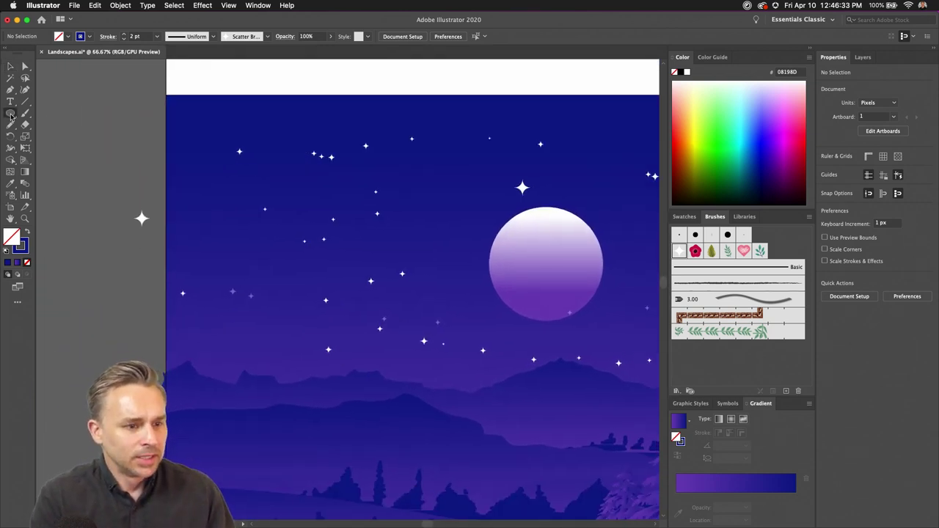
{"action": "left_click_drag", "start_coordinate": [214, 179], "coordinate": [385, 292]}
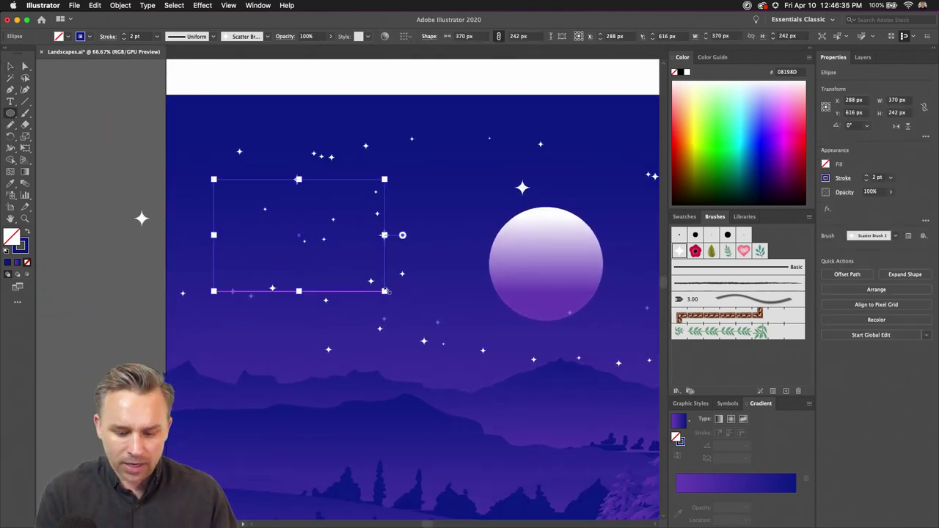
{"action": "key", "text": "shift+x"}
{"action": "key", "text": "period"}
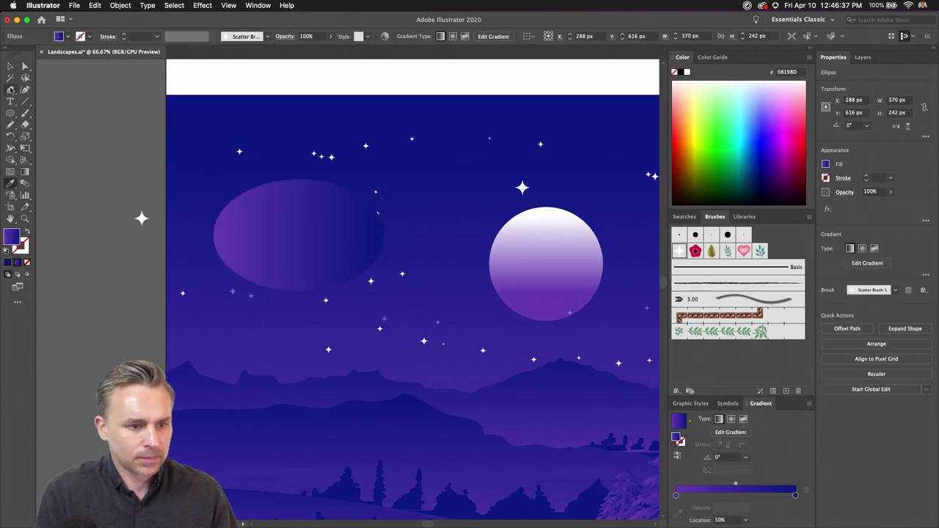
{"action": "key", "text": "v"}
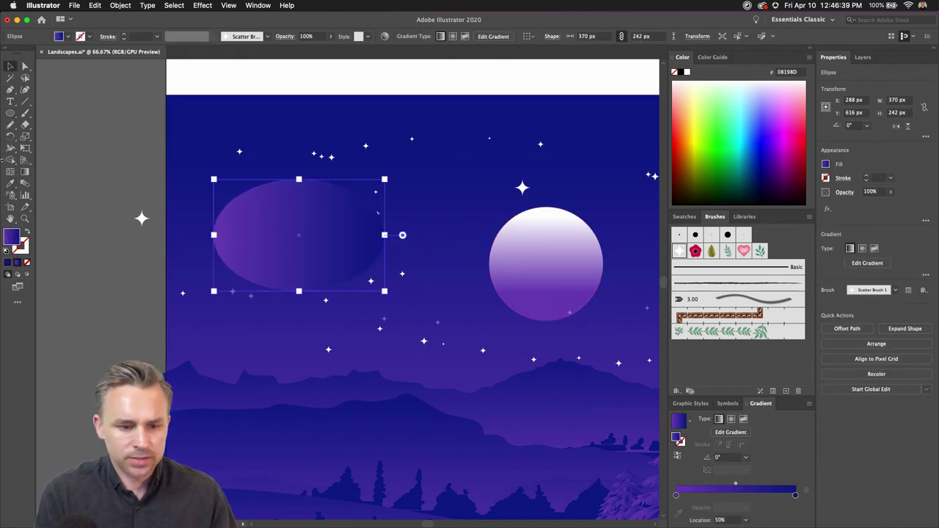
Step: Draw two more overlapping ellipses to either side and select all three cloud ellipses
{"action": "key", "text": "l"}
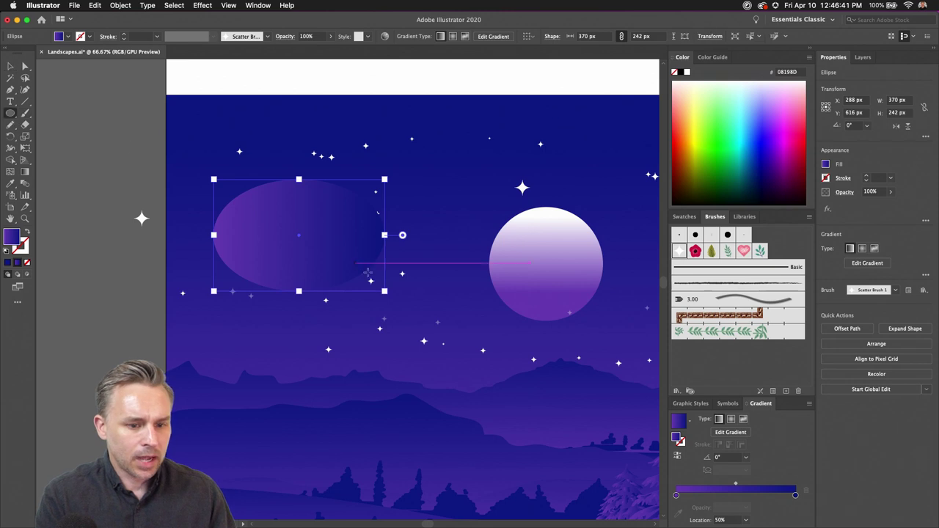
{"action": "left_click_drag", "start_coordinate": [300, 230], "coordinate": [456, 296]}
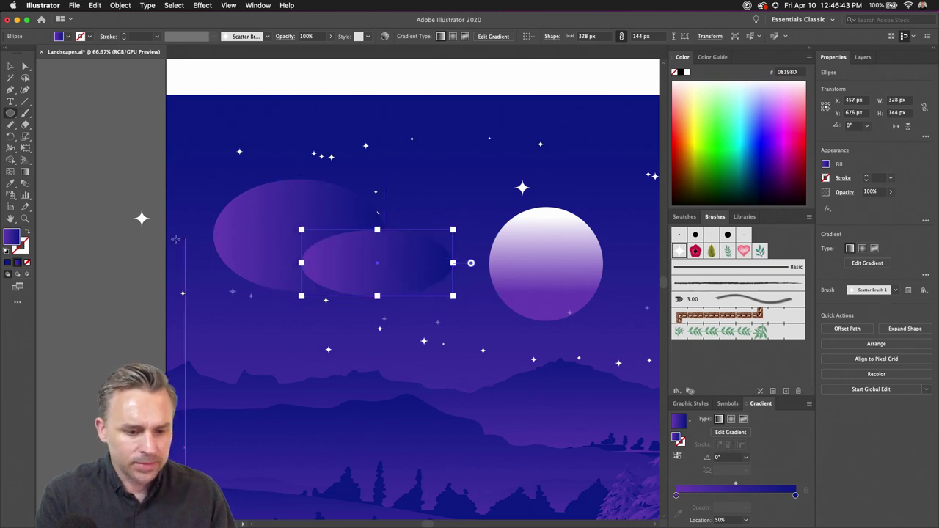
{"action": "mouse_move", "coordinate": [157, 237]}
{"action": "left_mouse_down"}
{"action": "mouse_move", "coordinate": [314, 288]}
{"action": "mouse_move", "coordinate": [308, 283]}
{"action": "left_mouse_up"}
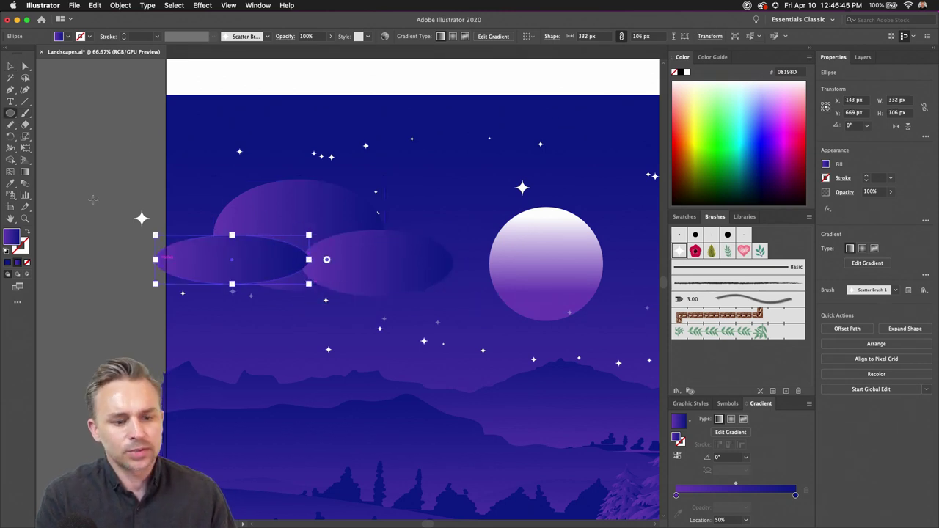
{"action": "left_click", "coordinate": [11, 66]}
{"action": "left_click_drag", "start_coordinate": [224, 259], "coordinate": [219, 265]}
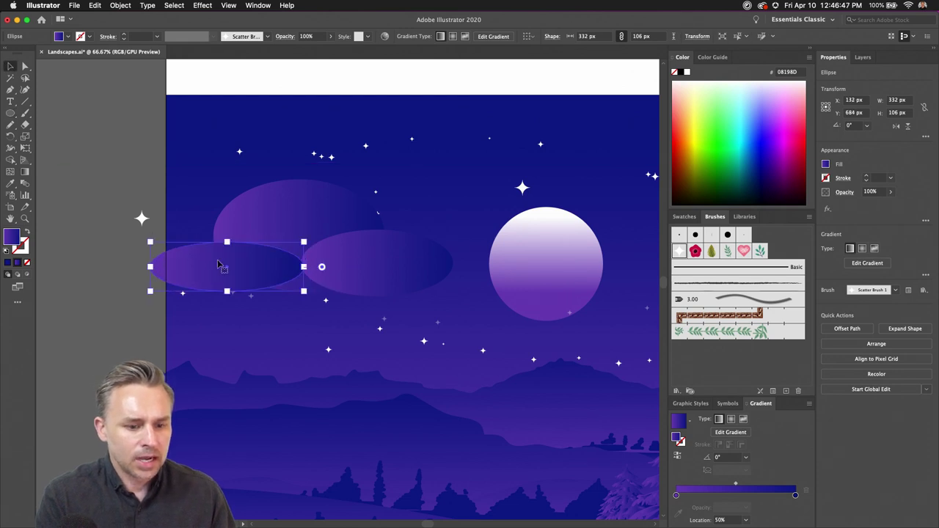
{"action": "left_click", "coordinate": [262, 216], "text": "shift"}
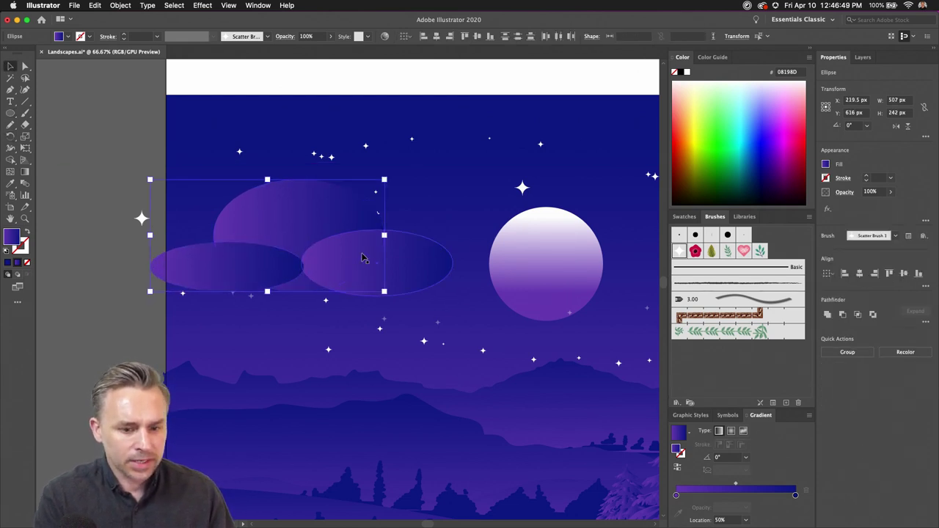
{"action": "left_click", "coordinate": [363, 258], "text": "shift"}
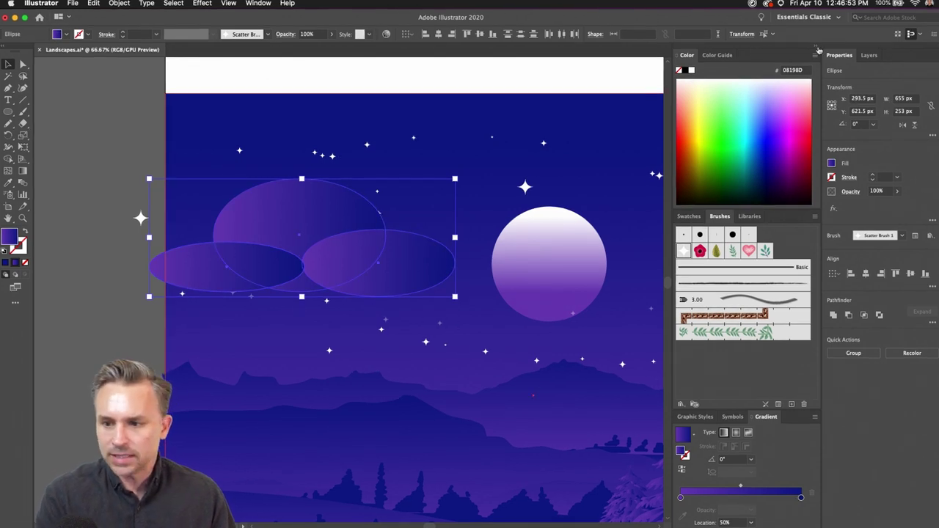
Step: Open Layer Options for Layer 1, close them, then open the Trees 3 layer options
{"action": "left_click", "coordinate": [870, 55]}
{"action": "double_click", "coordinate": [873, 72]}
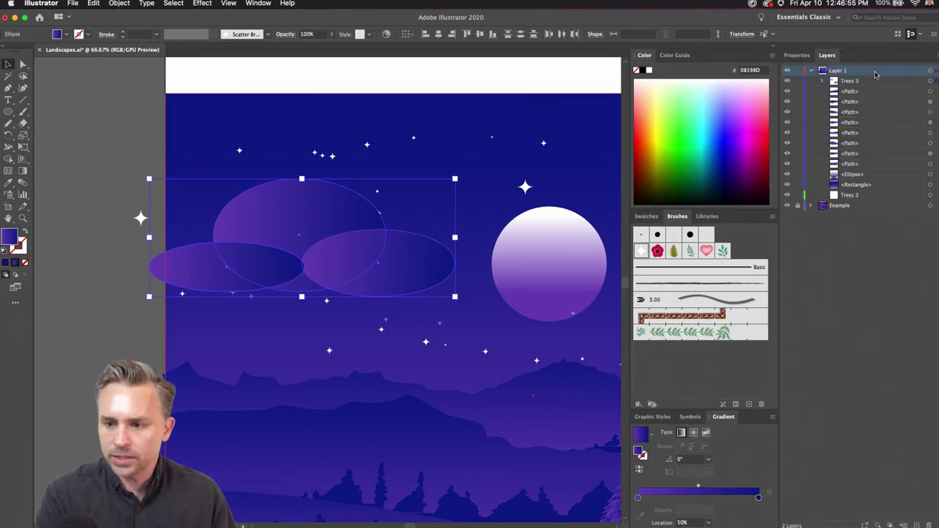
{"action": "left_click", "coordinate": [137, 155]}
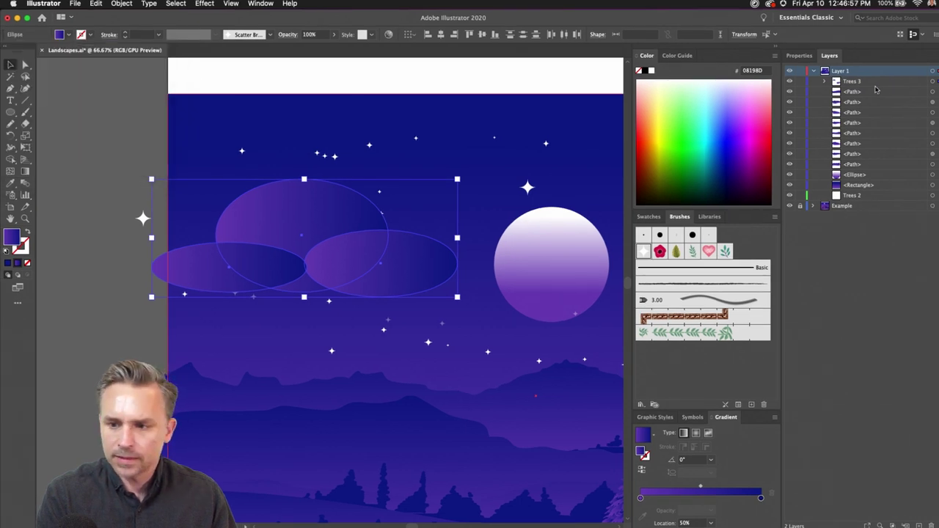
{"action": "double_click", "coordinate": [880, 82]}
Step: Set the Trees 3 layer colour to Light Red
{"action": "left_click", "coordinate": [64, 87]}
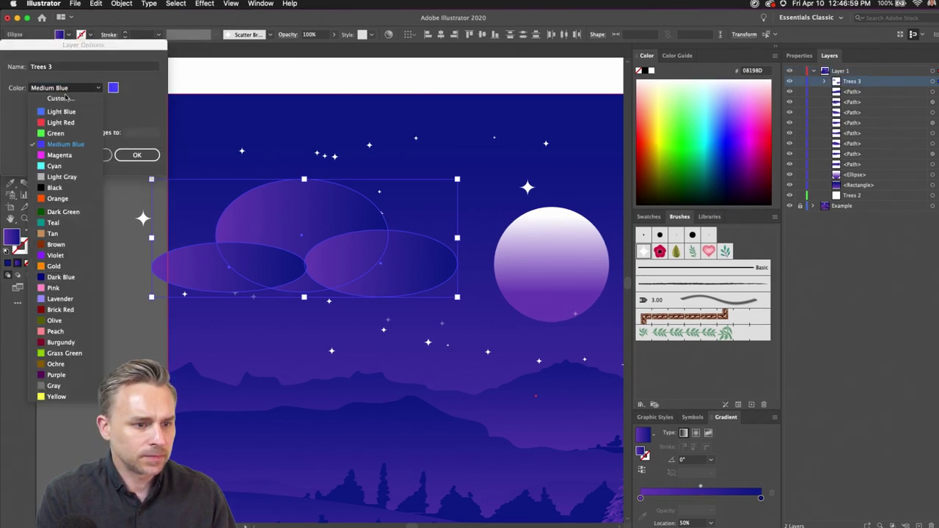
{"action": "left_click", "coordinate": [73, 123]}
{"action": "left_click", "coordinate": [136, 155]}
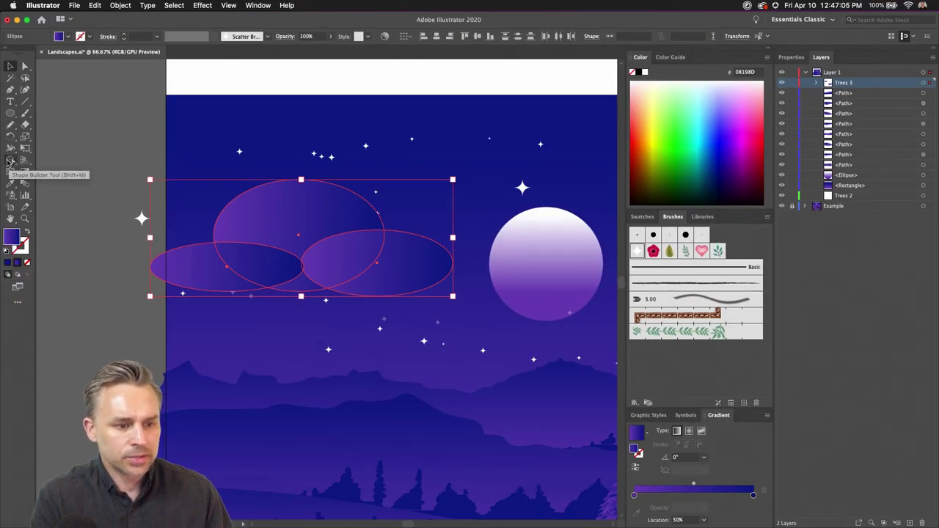
Step: Merge the left ellipse into the top one with Shape Builder, then remove the cloud shapes
{"action": "left_click", "coordinate": [10, 161]}
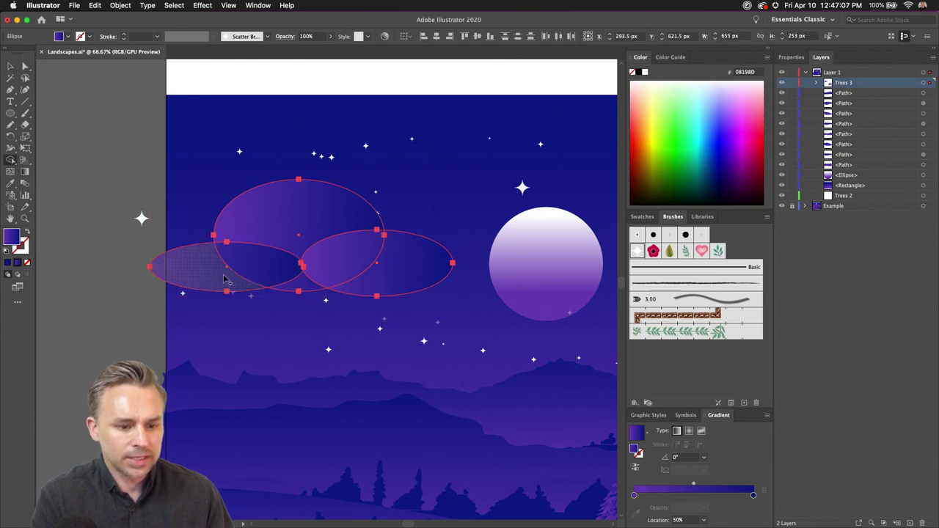
{"action": "mouse_move", "coordinate": [203, 277]}
{"action": "left_mouse_down"}
{"action": "mouse_move", "coordinate": [251, 251]}
{"action": "mouse_move", "coordinate": [297, 284]}
{"action": "left_mouse_up"}
{"action": "left_click", "coordinate": [10, 66]}
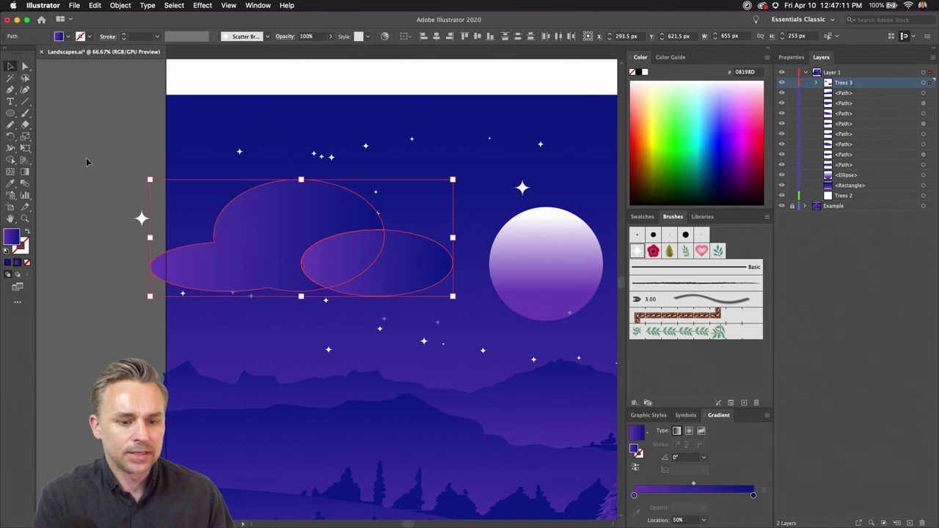
{"action": "left_click", "coordinate": [86, 161]}
{"action": "left_click", "coordinate": [351, 267]}
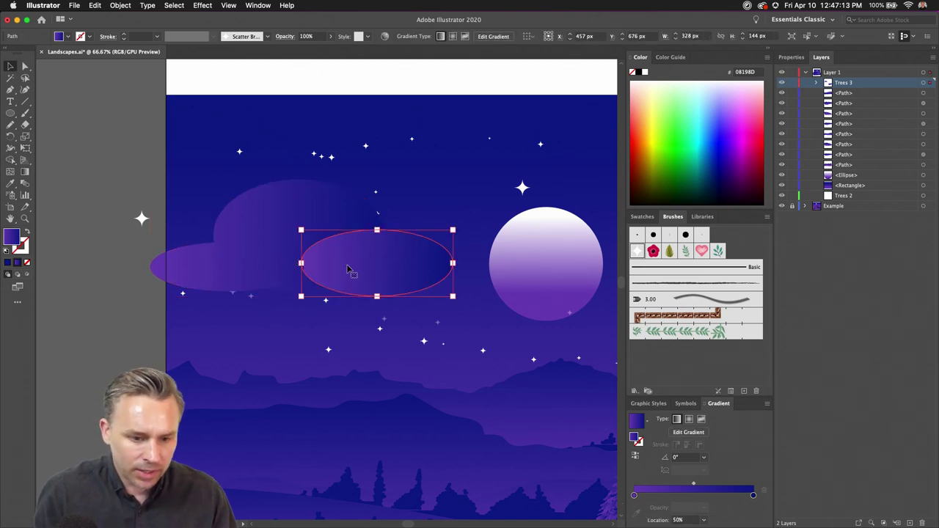
{"action": "left_click", "coordinate": [91, 175]}
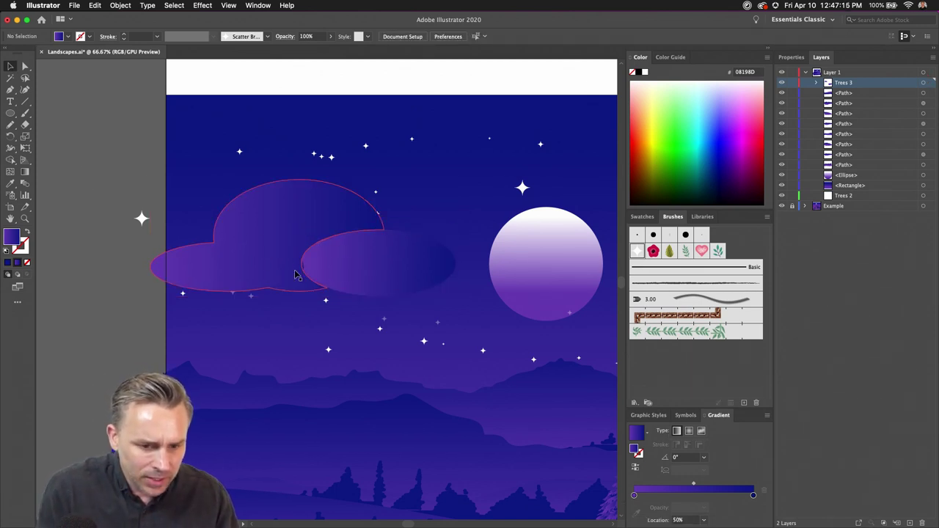
{"action": "left_click", "coordinate": [355, 270]}
{"action": "key", "text": "super+z"}
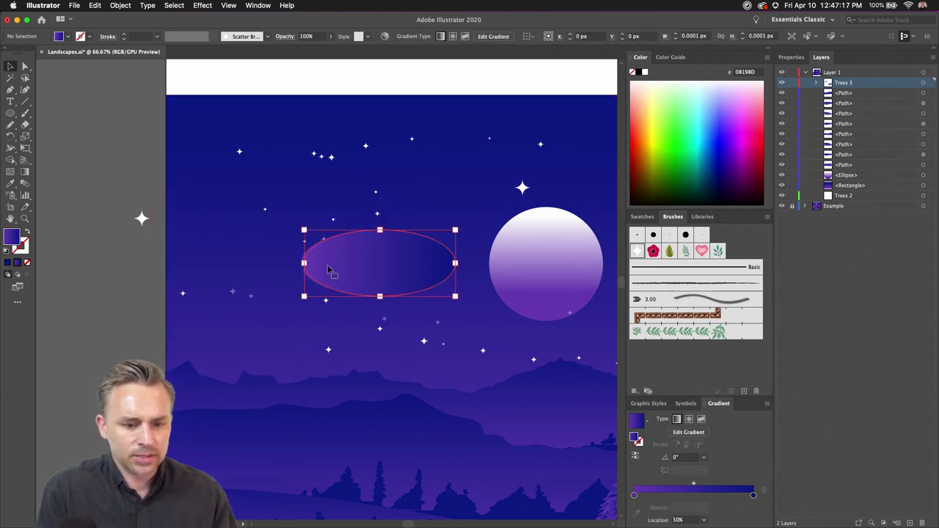
{"action": "key", "text": "super+z"}
{"action": "key", "text": "super+z"}
{"action": "key", "text": "super+z"}
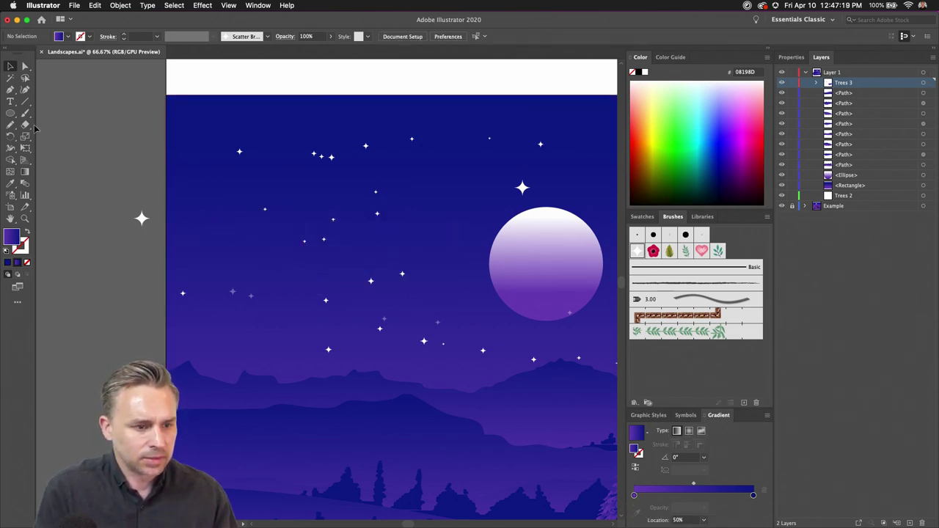
Step: Draw top, left and right ellipses and merge them into one cloud with Shape Builder
{"action": "left_click", "coordinate": [10, 113]}
{"action": "left_click_drag", "start_coordinate": [235, 180], "coordinate": [422, 291]}
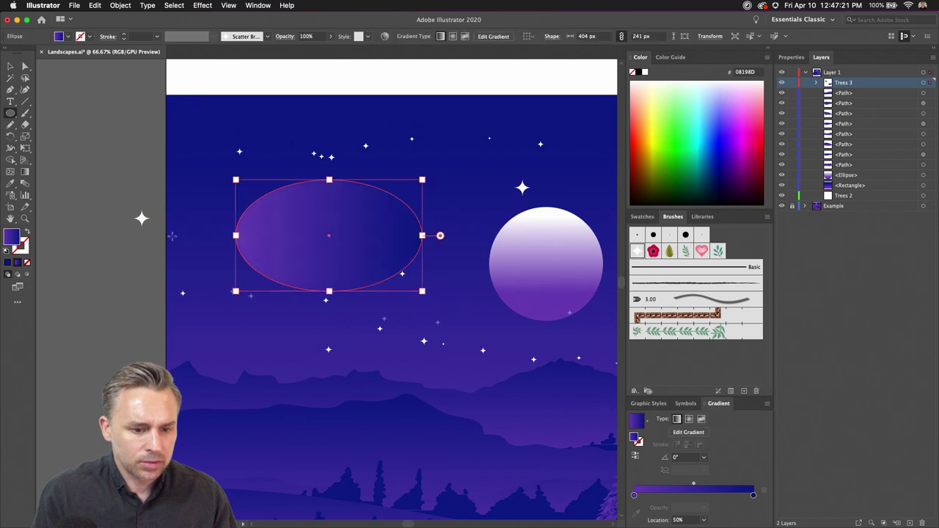
{"action": "left_click_drag", "start_coordinate": [160, 223], "coordinate": [359, 299]}
{"action": "mouse_move", "coordinate": [290, 213]}
{"action": "left_mouse_down"}
{"action": "mouse_move", "coordinate": [490, 306]}
{"action": "mouse_move", "coordinate": [515, 309]}
{"action": "left_mouse_up"}
{"action": "left_click", "coordinate": [10, 66]}
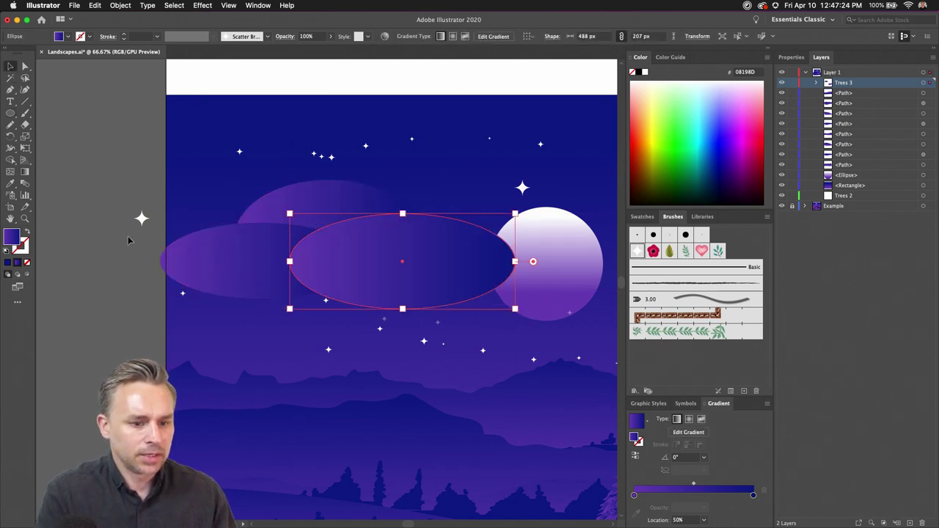
{"action": "left_click", "coordinate": [227, 243], "text": "shift"}
{"action": "left_click", "coordinate": [297, 200], "text": "shift"}
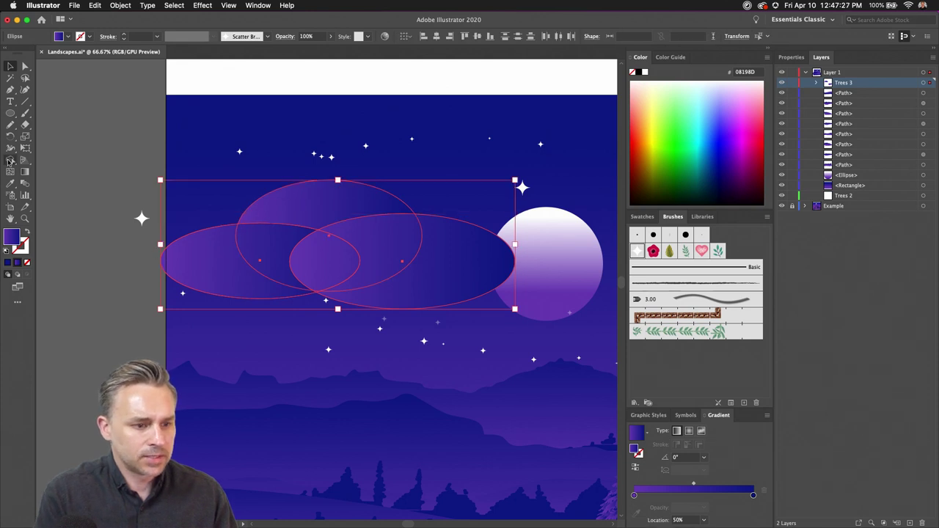
{"action": "left_click", "coordinate": [10, 160]}
{"action": "mouse_move", "coordinate": [231, 277]}
{"action": "left_mouse_down"}
{"action": "mouse_move", "coordinate": [342, 265]}
{"action": "mouse_move", "coordinate": [358, 238]}
{"action": "mouse_move", "coordinate": [455, 264]}
{"action": "left_mouse_up"}
Step: Add a lower ellipse under the cloud and reverse its gradient to run leftward
{"action": "key", "text": "l"}
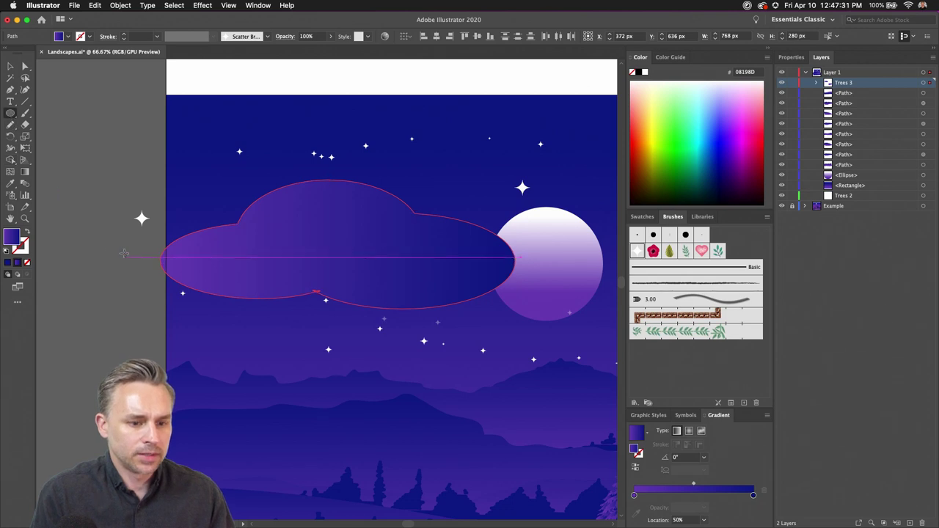
{"action": "left_click_drag", "start_coordinate": [122, 230], "coordinate": [398, 315]}
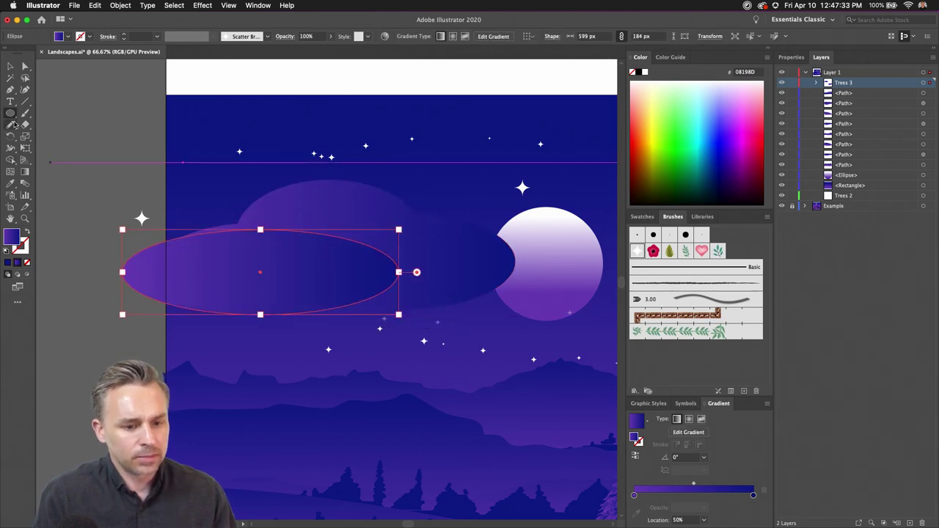
{"action": "left_click", "coordinate": [11, 67]}
{"action": "left_click", "coordinate": [25, 171]}
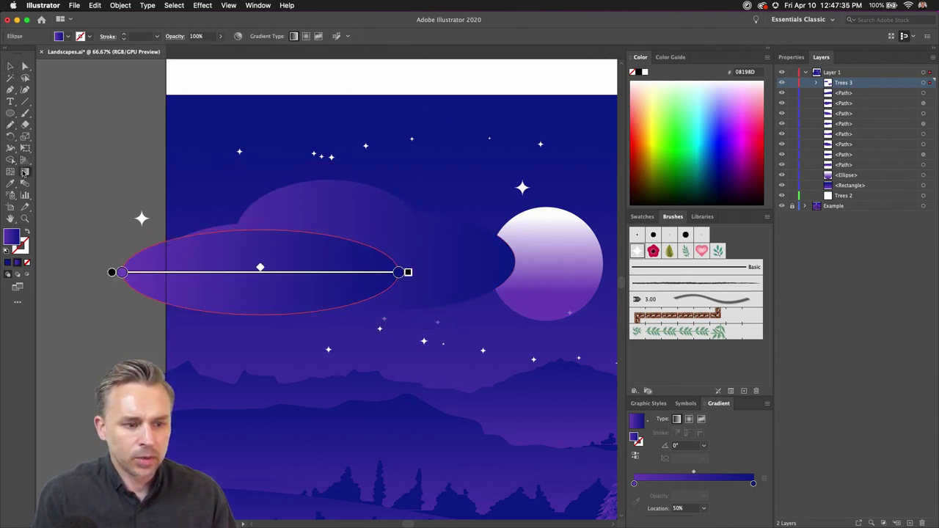
{"action": "left_click_drag", "start_coordinate": [427, 247], "coordinate": [197, 281]}
Step: Angle the cloud shape's gradient from upper right downward
{"action": "left_click", "coordinate": [11, 68]}
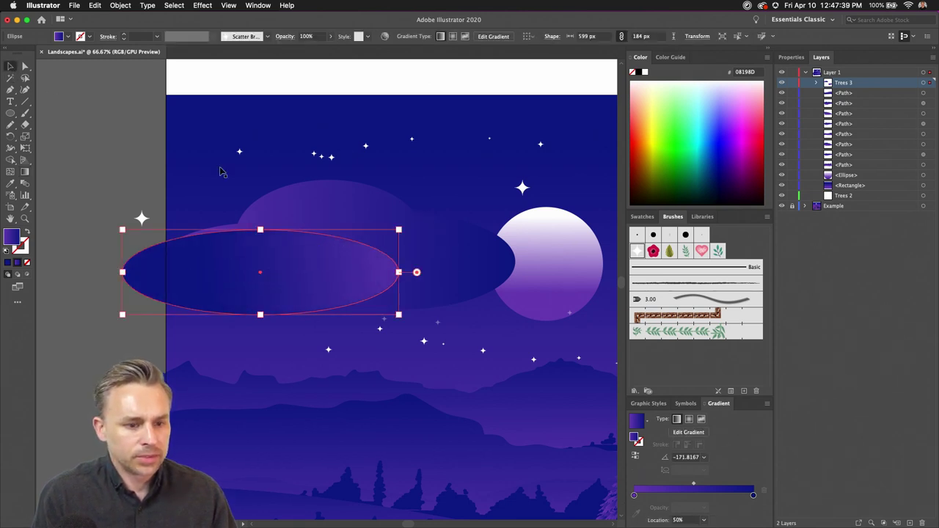
{"action": "left_click", "coordinate": [323, 211]}
{"action": "left_click", "coordinate": [25, 171]}
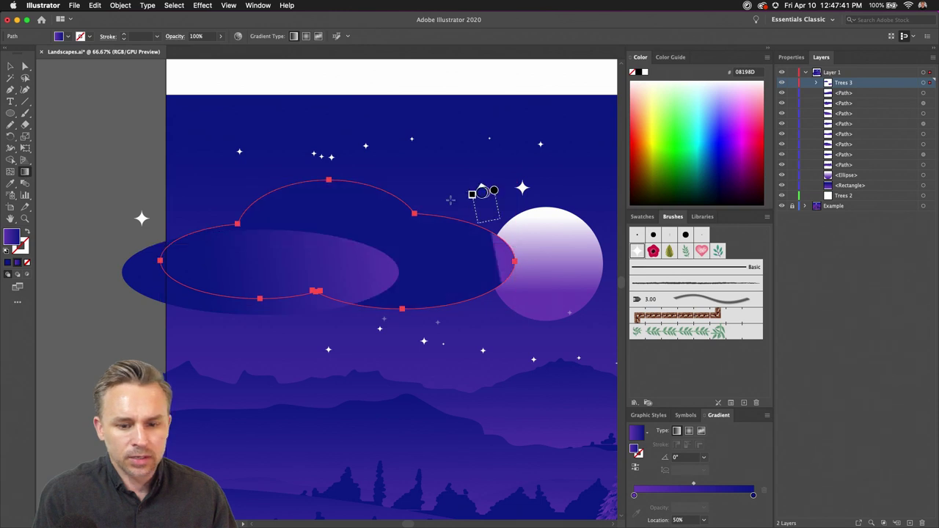
{"action": "mouse_move", "coordinate": [488, 191]}
{"action": "left_mouse_down"}
{"action": "mouse_move", "coordinate": [316, 229]}
{"action": "mouse_move", "coordinate": [332, 254]}
{"action": "left_mouse_up"}
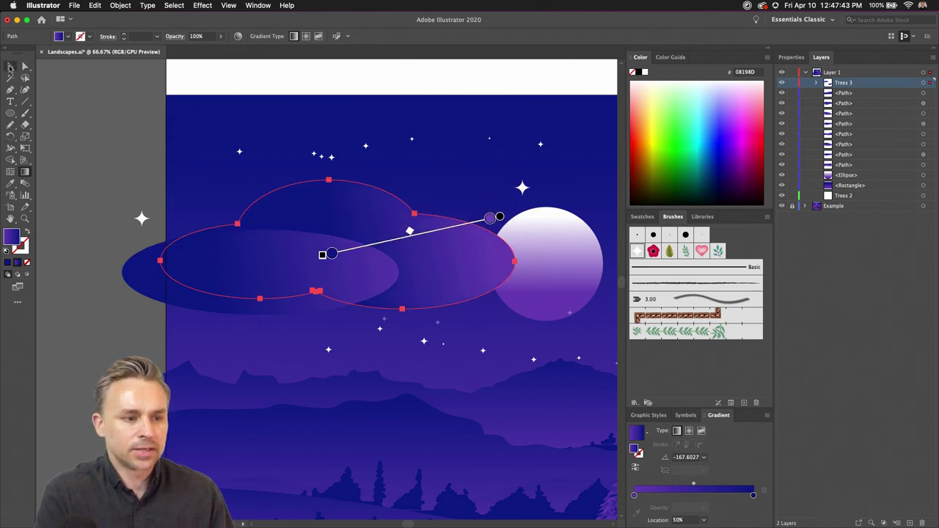
Step: Lighten the gradient's left colour stop to a 72% tint
{"action": "left_click", "coordinate": [10, 67]}
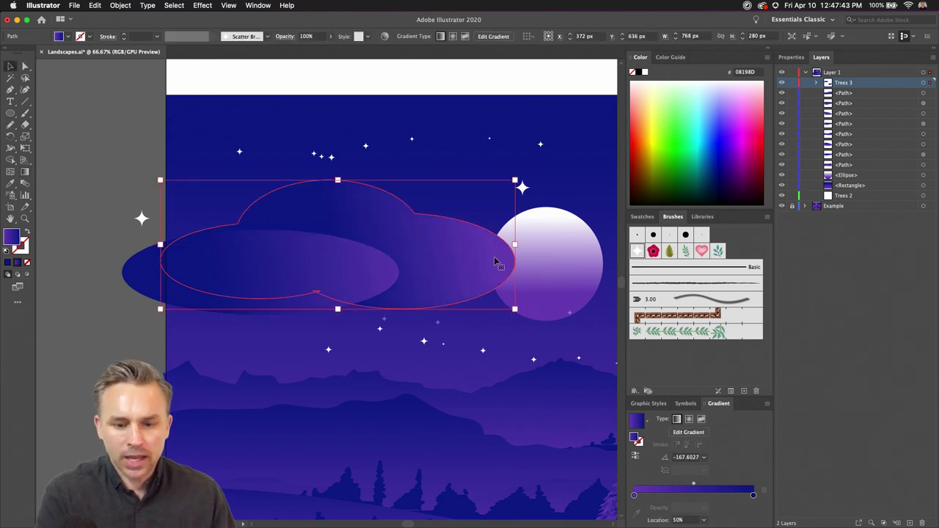
{"action": "left_click", "coordinate": [634, 496]}
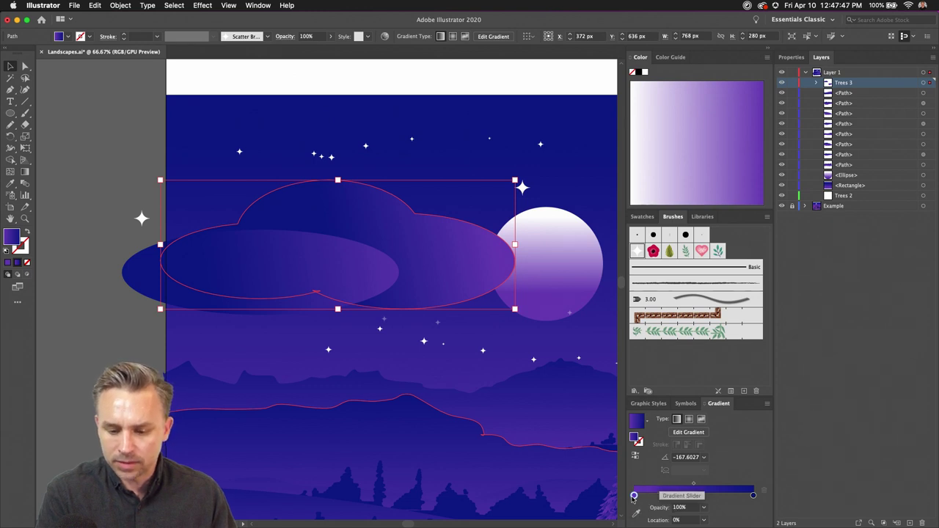
{"action": "double_click", "coordinate": [634, 495]}
{"action": "left_click", "coordinate": [627, 403]}
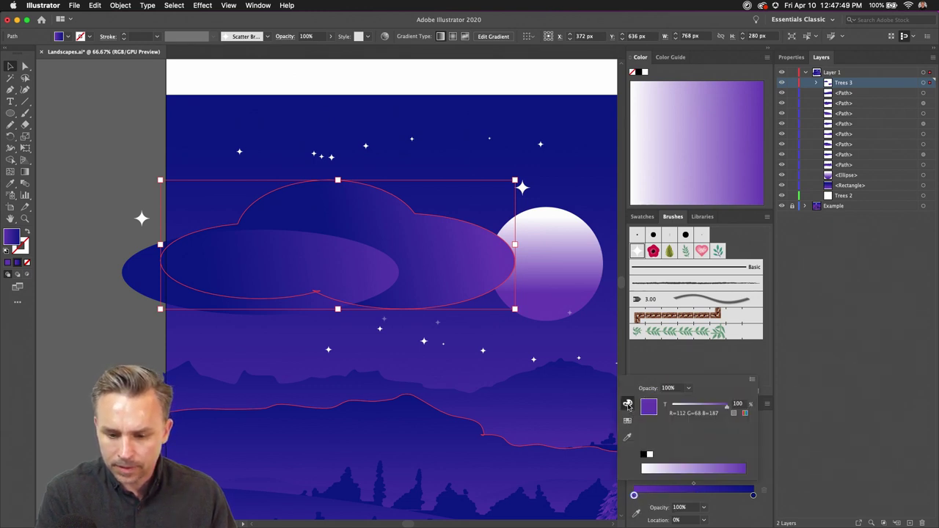
{"action": "left_click_drag", "start_coordinate": [703, 409], "coordinate": [712, 408]}
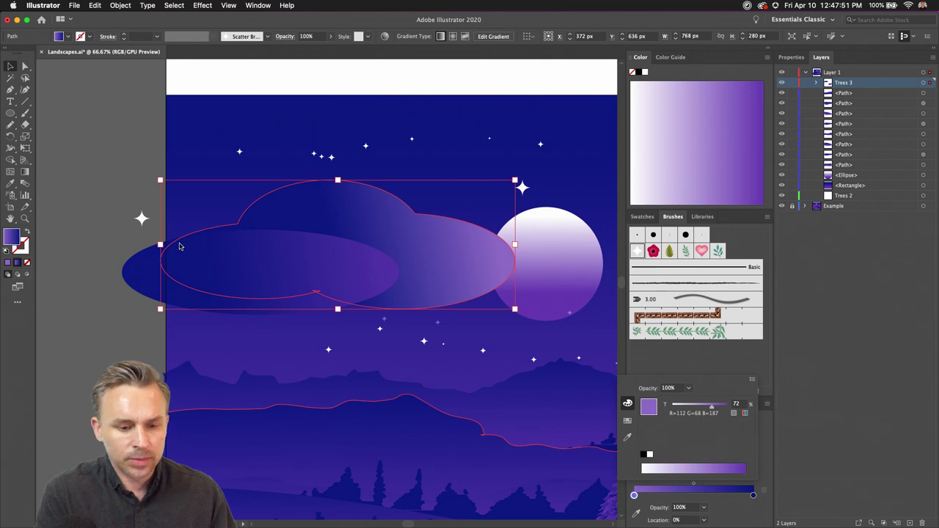
{"action": "left_click", "coordinate": [76, 200]}
Step: Scale the ellipse and cloud to 50% and move them beside the star
{"action": "left_click", "coordinate": [8, 67]}
{"action": "left_click", "coordinate": [88, 209]}
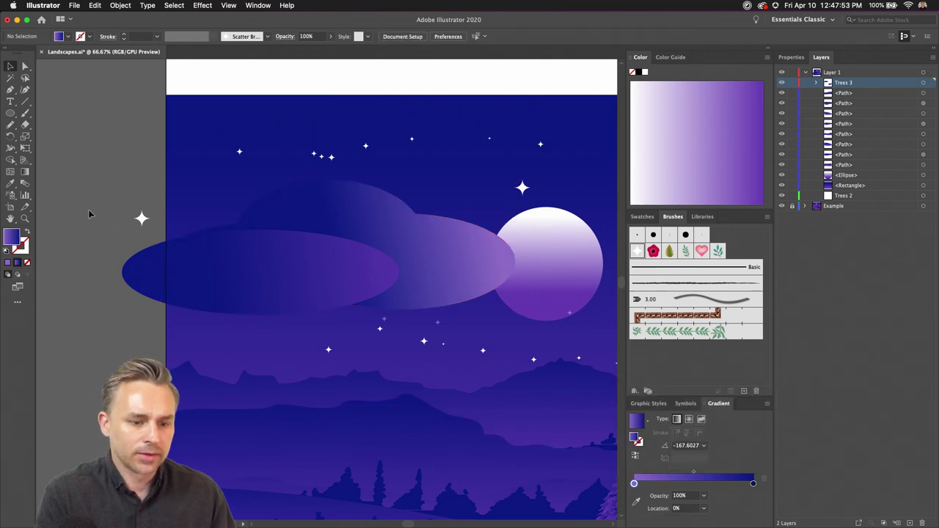
{"action": "left_click", "coordinate": [298, 257]}
{"action": "left_click", "coordinate": [451, 258], "text": "shift"}
{"action": "left_click_drag", "start_coordinate": [513, 314], "coordinate": [320, 248]}
{"action": "left_click_drag", "start_coordinate": [188, 218], "coordinate": [359, 275]}
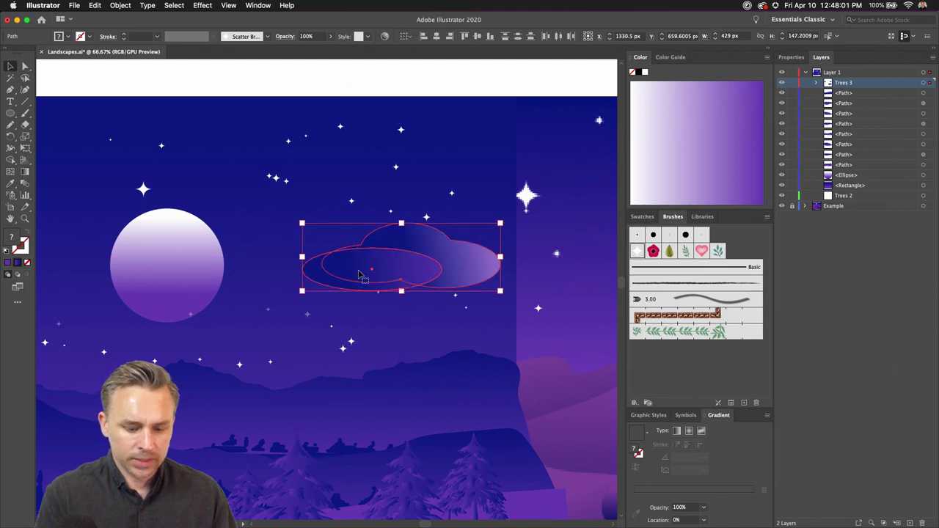
Step: Mirror the selected clouds left-right through the Reflect tool options
{"action": "right_click", "coordinate": [359, 276]}
{"action": "key", "text": "a"}
{"action": "key", "text": "super+t"}
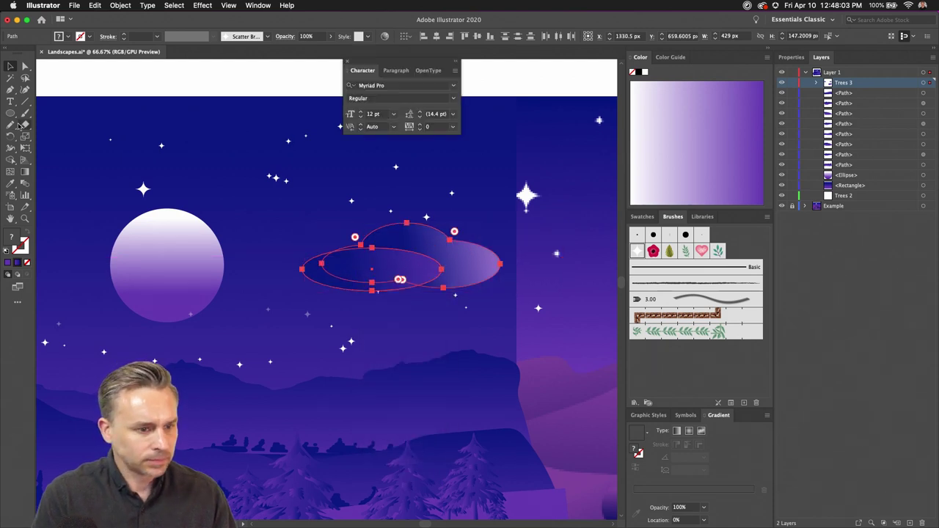
{"action": "key", "text": "v"}
{"action": "left_click", "coordinate": [346, 63]}
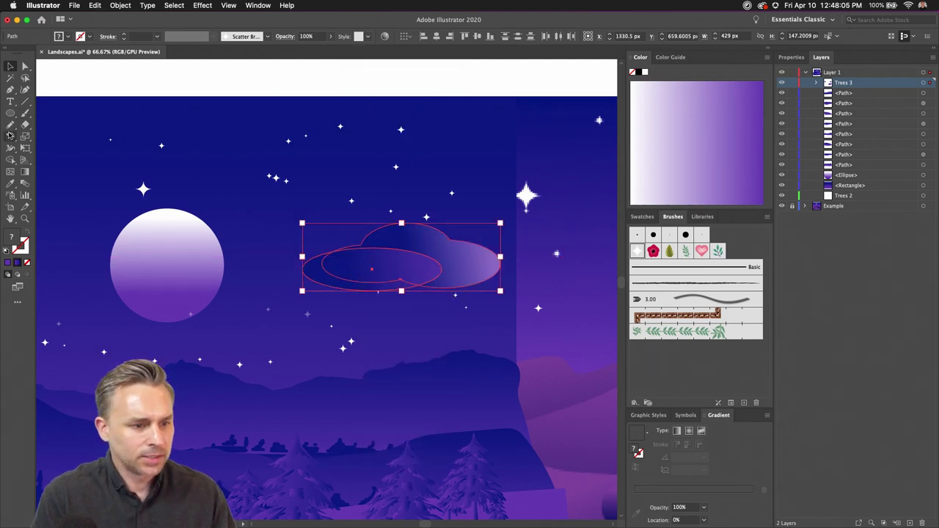
{"action": "left_click", "coordinate": [9, 136]}
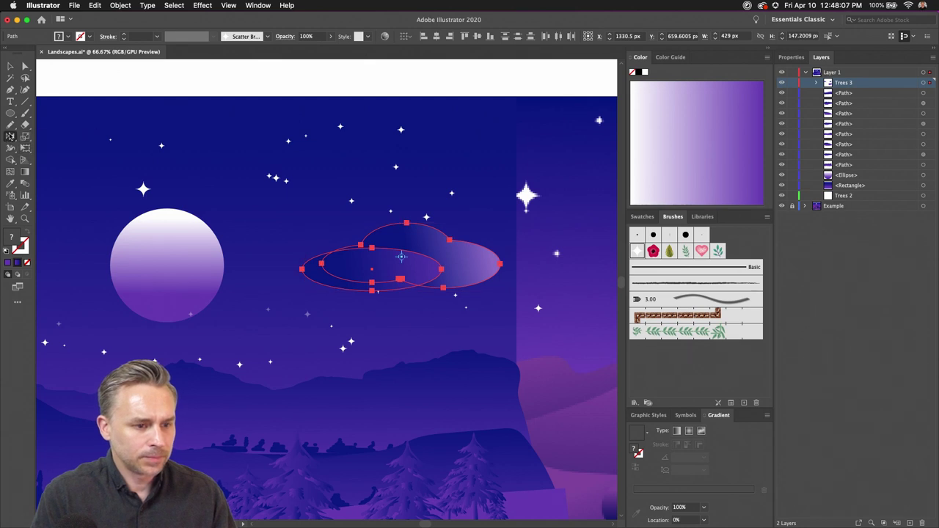
{"action": "double_click", "coordinate": [9, 136]}
{"action": "key", "text": "Return"}
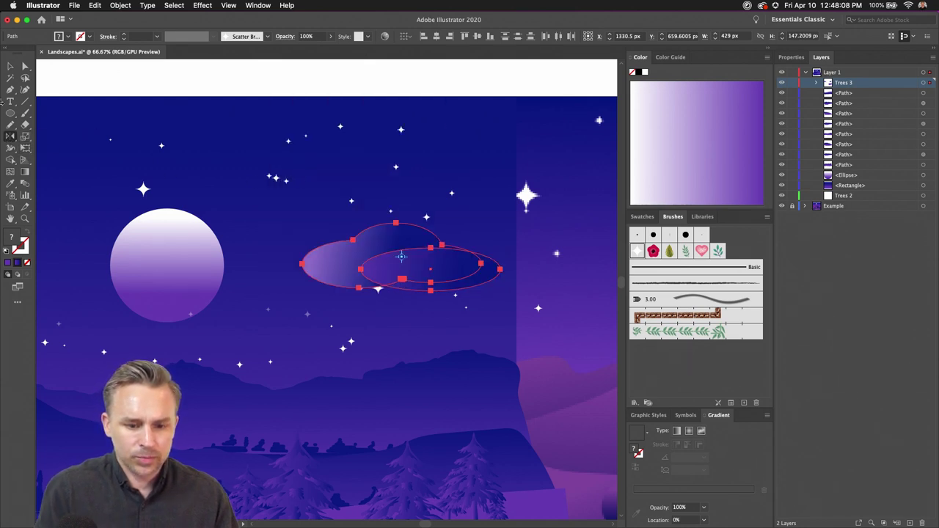
{"action": "left_click", "coordinate": [9, 65]}
Step: Fit the artboard in view and lasso some anchor points of the right-hand cloud
{"action": "key", "text": "super+0"}
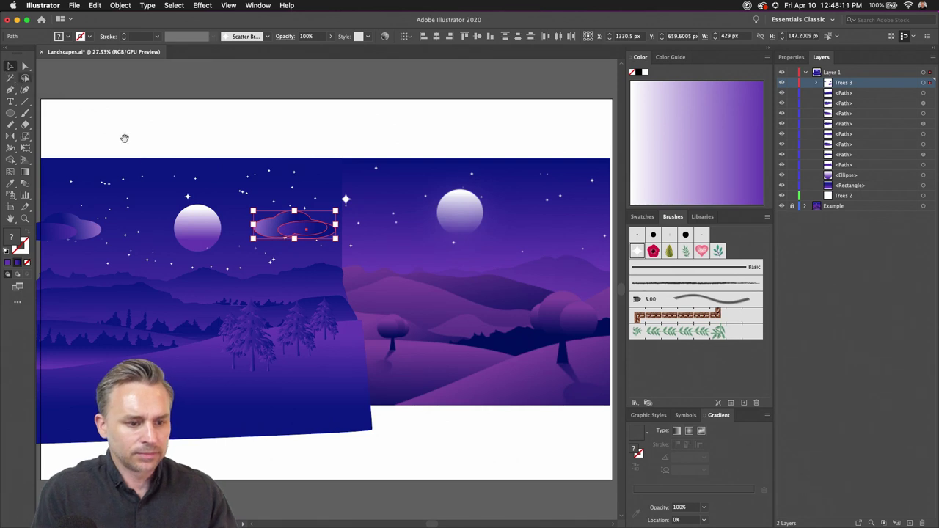
{"action": "left_click_drag", "start_coordinate": [125, 138], "coordinate": [278, 144]}
{"action": "left_click", "coordinate": [323, 139]}
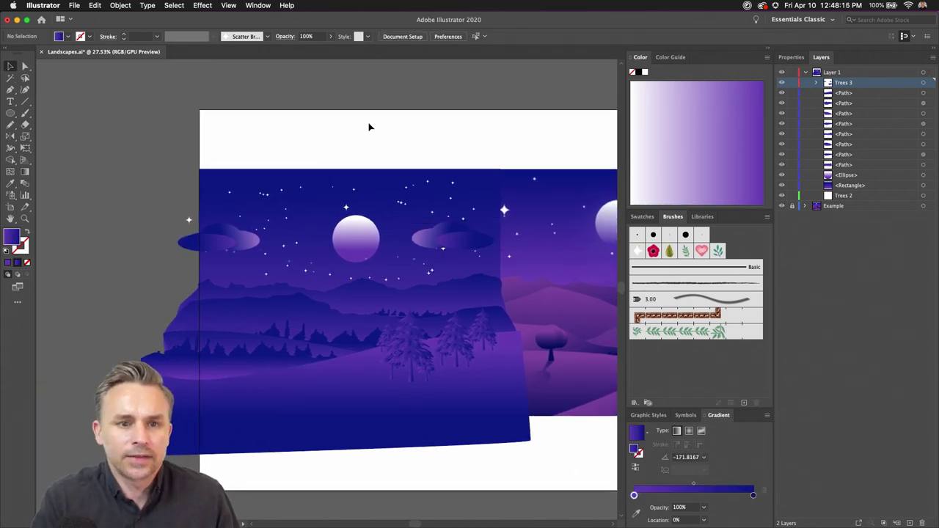
{"action": "left_click", "coordinate": [451, 238]}
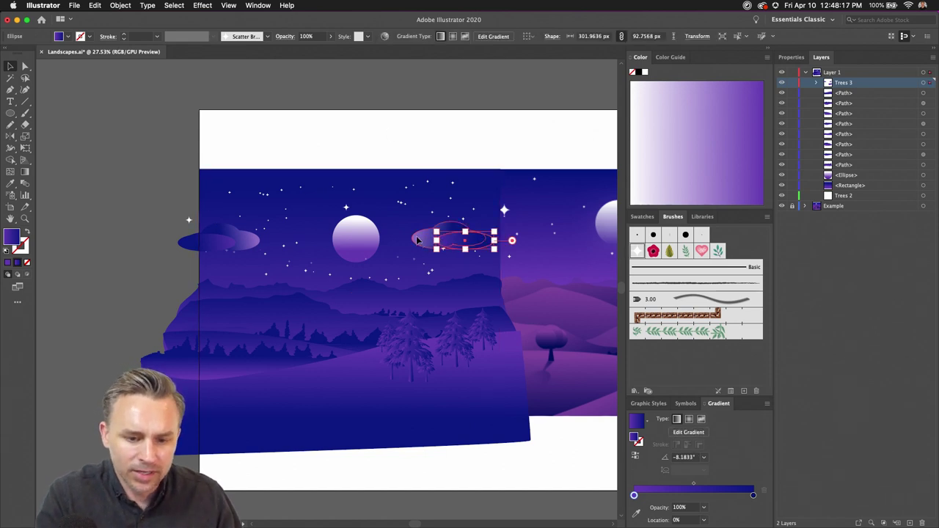
{"action": "left_click", "coordinate": [8, 160]}
{"action": "mouse_move", "coordinate": [462, 224]}
{"action": "left_mouse_down"}
{"action": "mouse_move", "coordinate": [422, 242]}
{"action": "mouse_move", "coordinate": [470, 250]}
{"action": "left_mouse_up"}
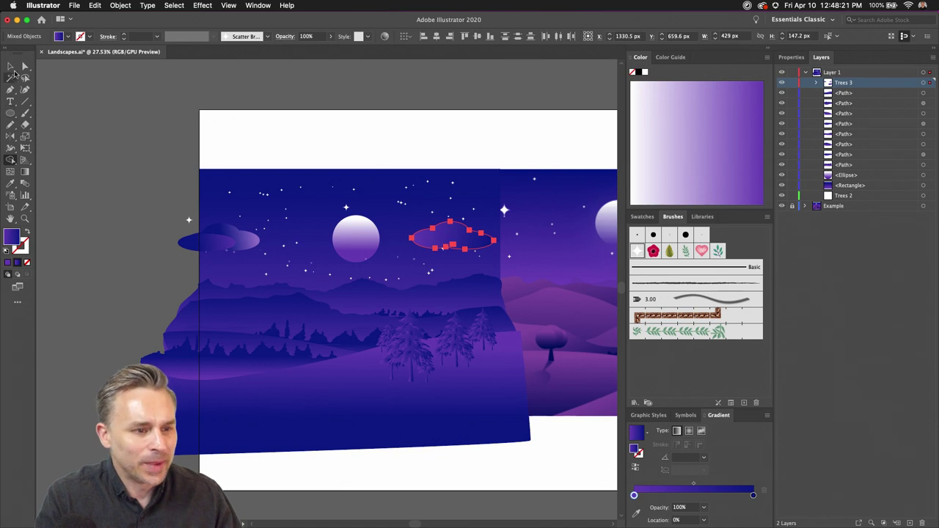
Step: Widen the right cloud leftward to about 527 × 147 px and nudge it right
{"action": "left_click", "coordinate": [11, 66]}
{"action": "left_click", "coordinate": [127, 248]}
{"action": "left_click", "coordinate": [444, 236]}
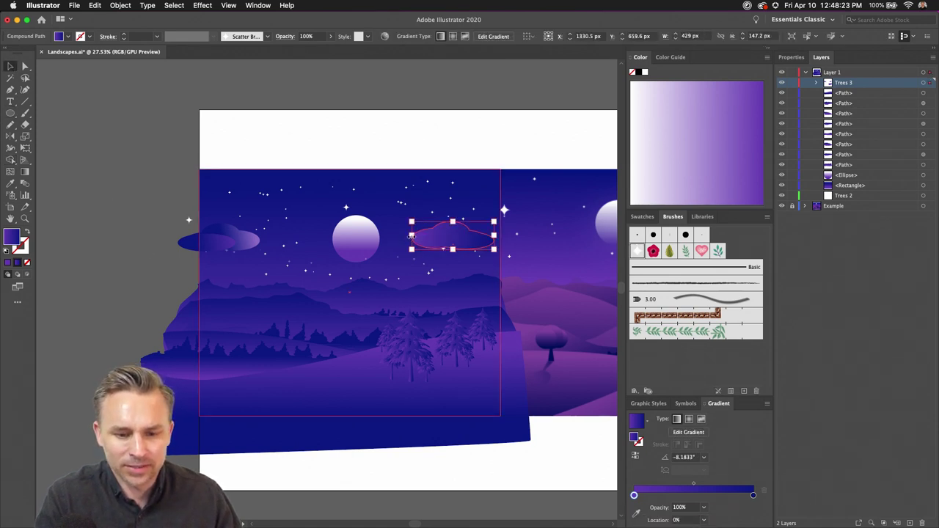
{"action": "left_click_drag", "start_coordinate": [409, 235], "coordinate": [458, 229]}
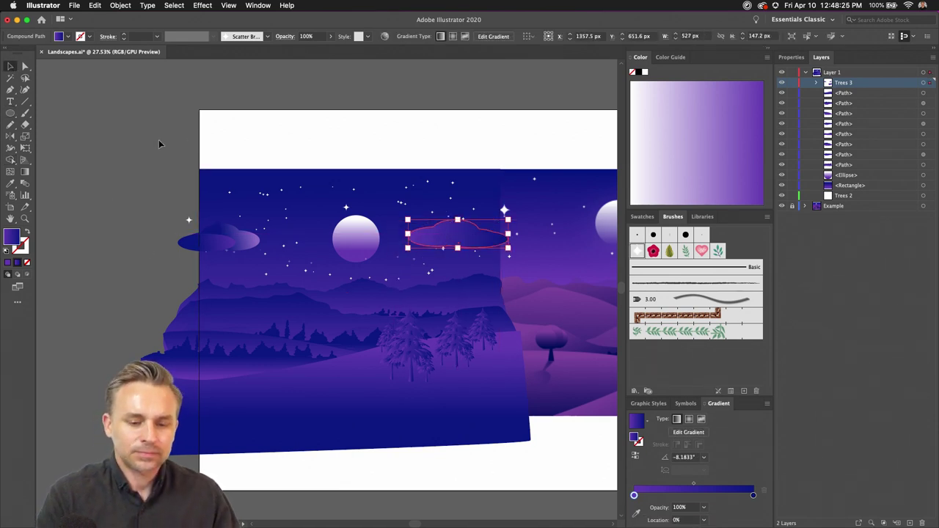
{"action": "left_click", "coordinate": [110, 149]}
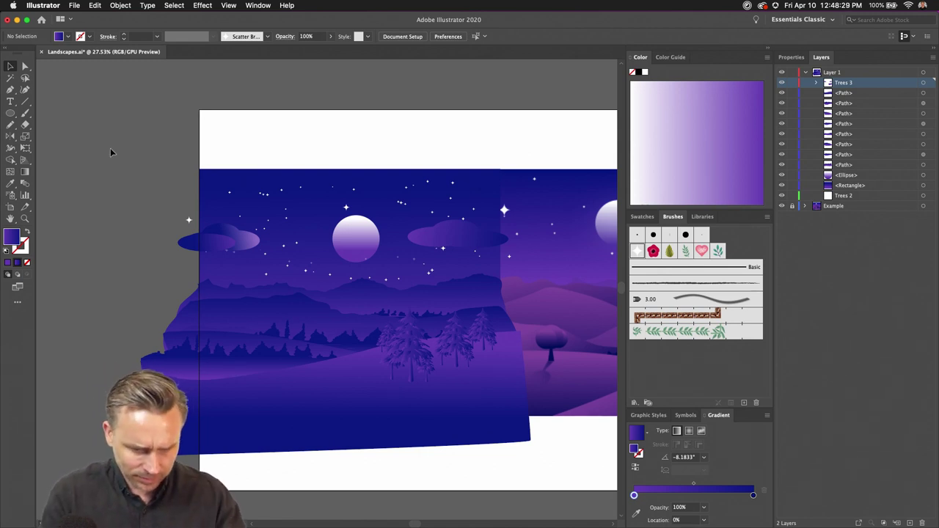
{"action": "key", "text": "super+equal"}
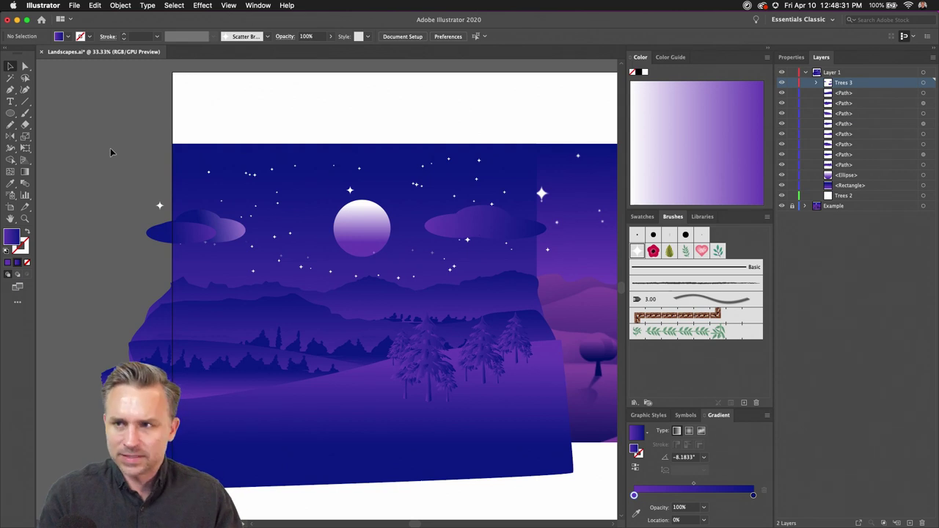
Step: Select the long wavy star path, undoing and redoing to restore it
{"action": "key", "text": "super+equal"}
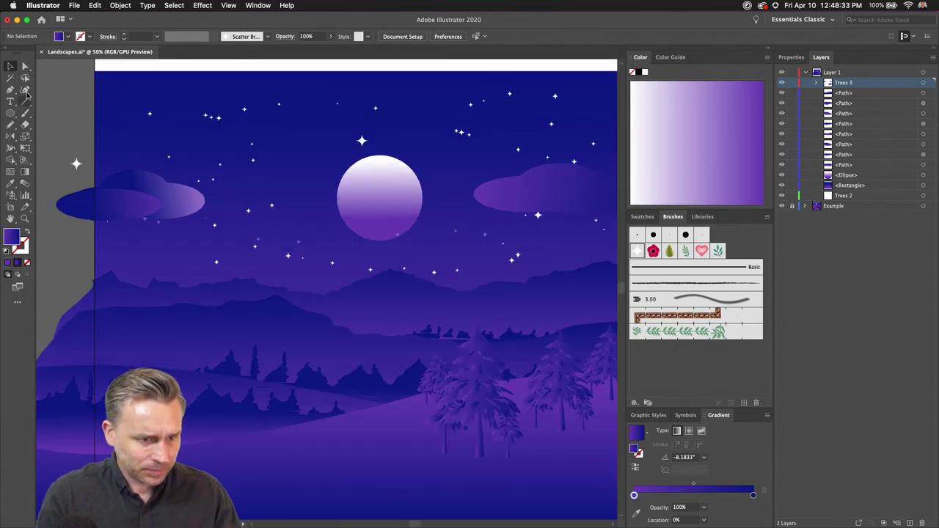
{"action": "left_click", "coordinate": [214, 116]}
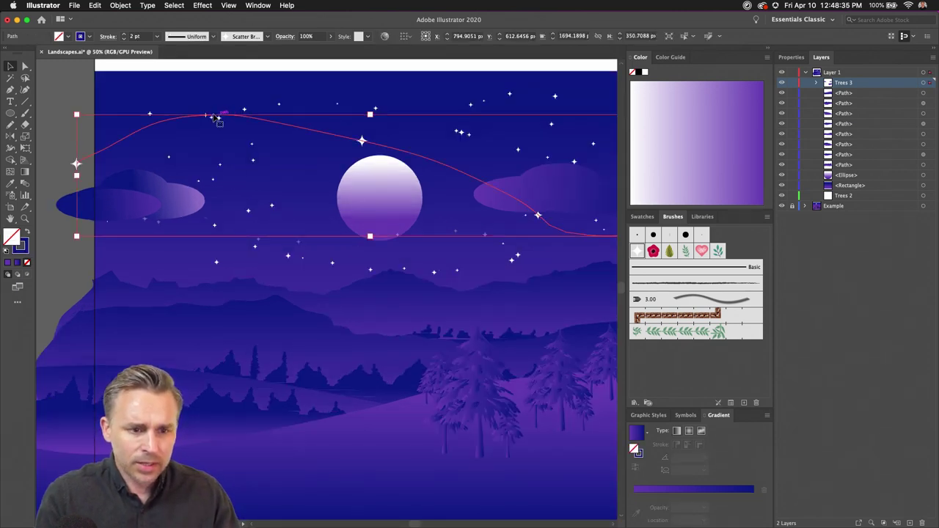
{"action": "left_click", "coordinate": [331, 36]}
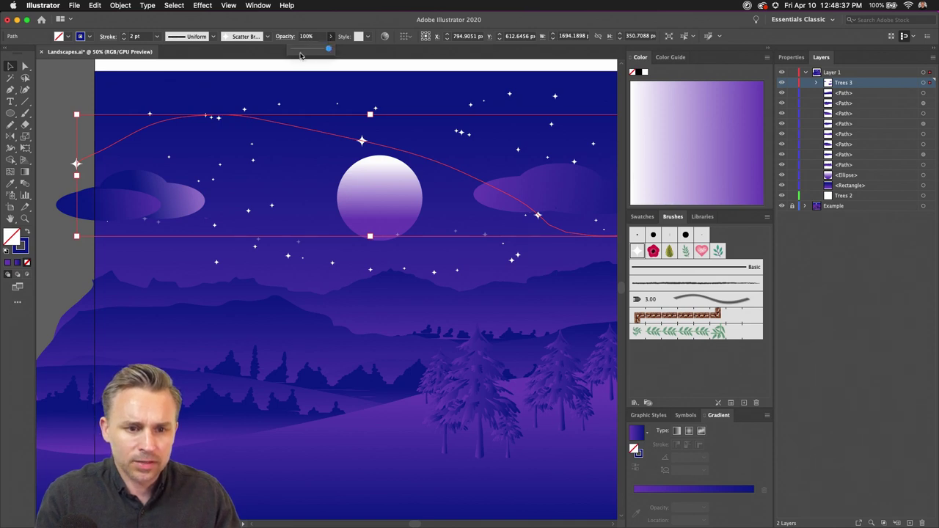
{"action": "key", "text": "super+z"}
{"action": "key", "text": "super+z"}
{"action": "key", "text": "super+z"}
{"action": "key", "text": "super+z"}
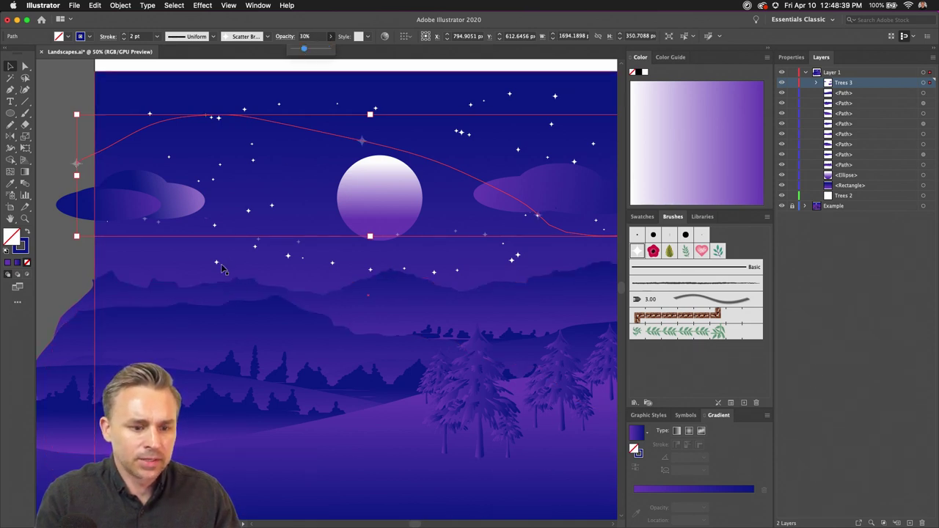
{"action": "left_click", "coordinate": [331, 36]}
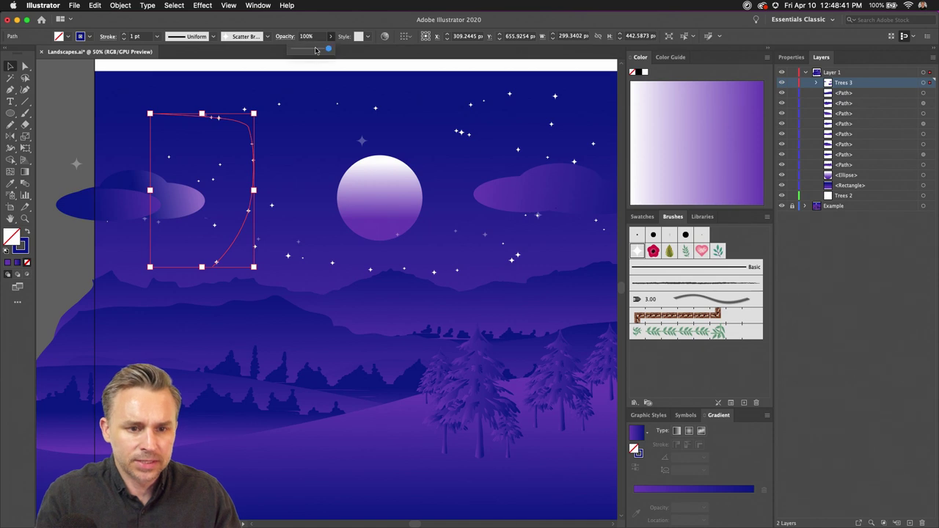
{"action": "key", "text": "super+shift+z"}
{"action": "key", "text": "super+shift+z"}
{"action": "key", "text": "super+shift+z"}
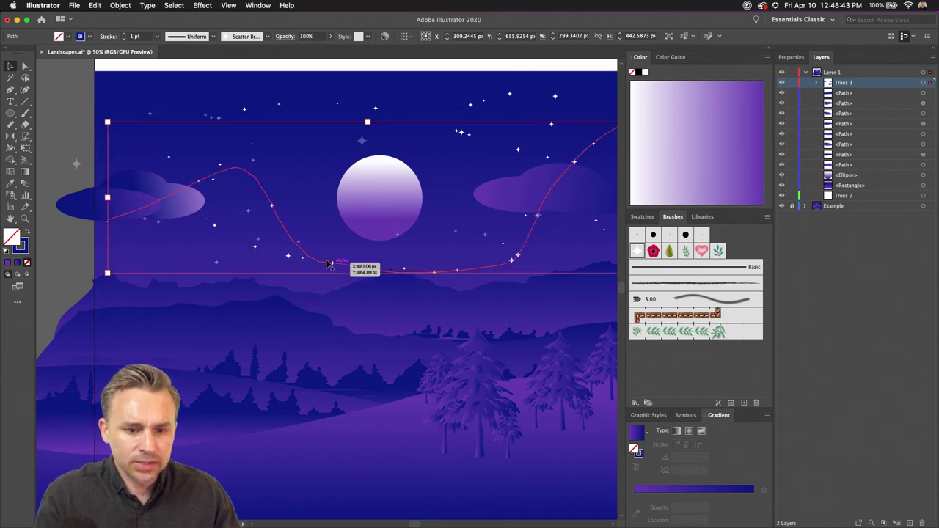
Step: Set the star path's blending mode to Overlay in Properties > Opacity
{"action": "left_click", "coordinate": [792, 57]}
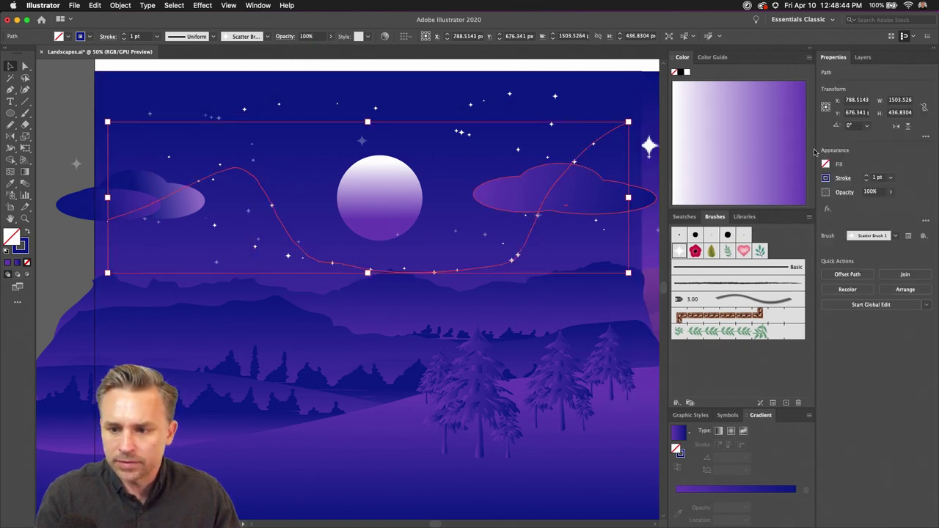
{"action": "left_click", "coordinate": [846, 194]}
{"action": "left_click", "coordinate": [766, 210]}
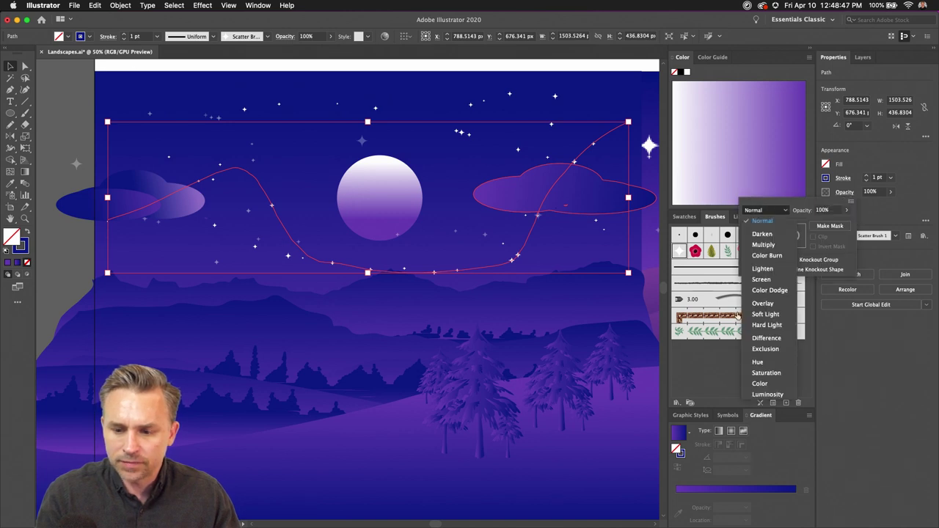
{"action": "left_click", "coordinate": [758, 304]}
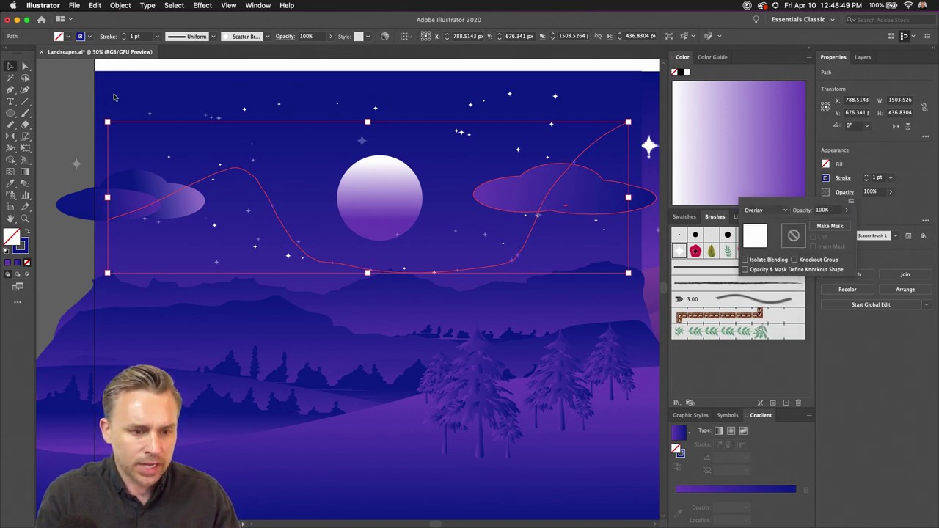
{"action": "left_click", "coordinate": [76, 103]}
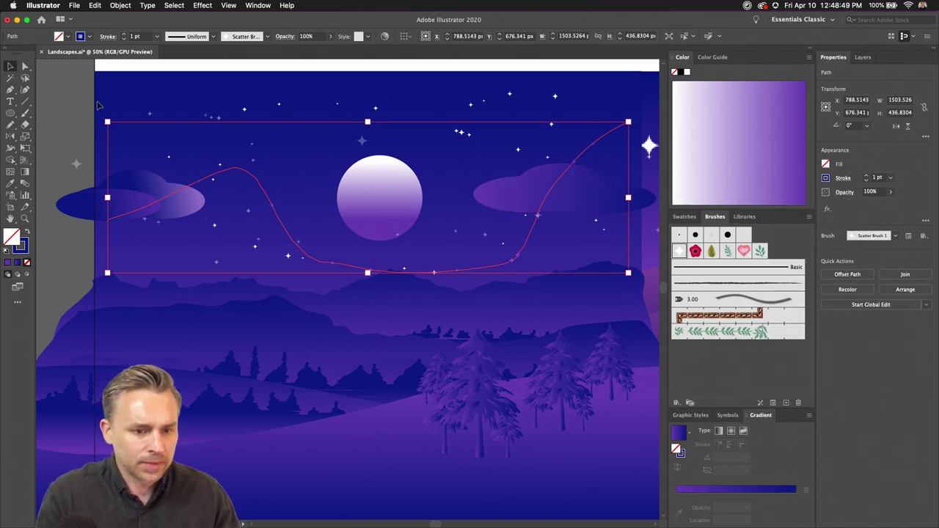
{"action": "left_click", "coordinate": [863, 58]}
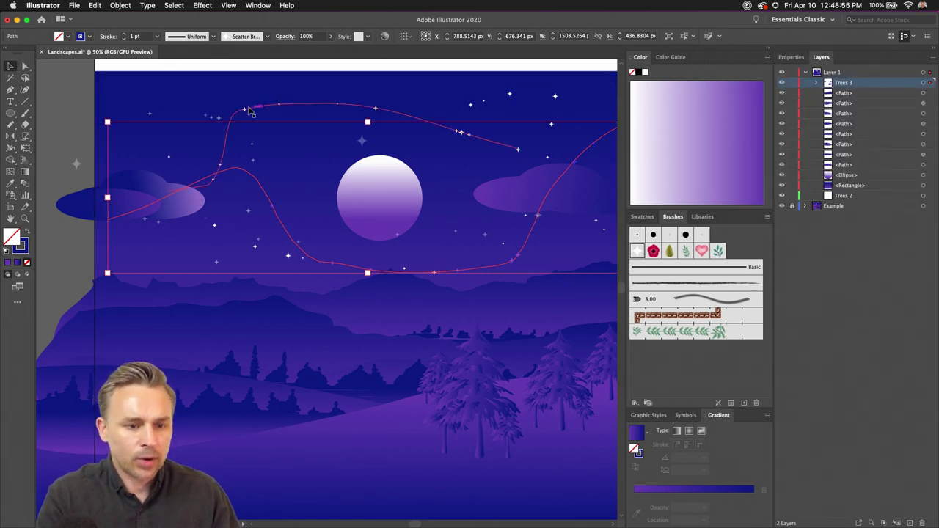
Step: Select the five scatter-brush star paths across the sky and cut them
{"action": "left_click", "coordinate": [251, 110]}
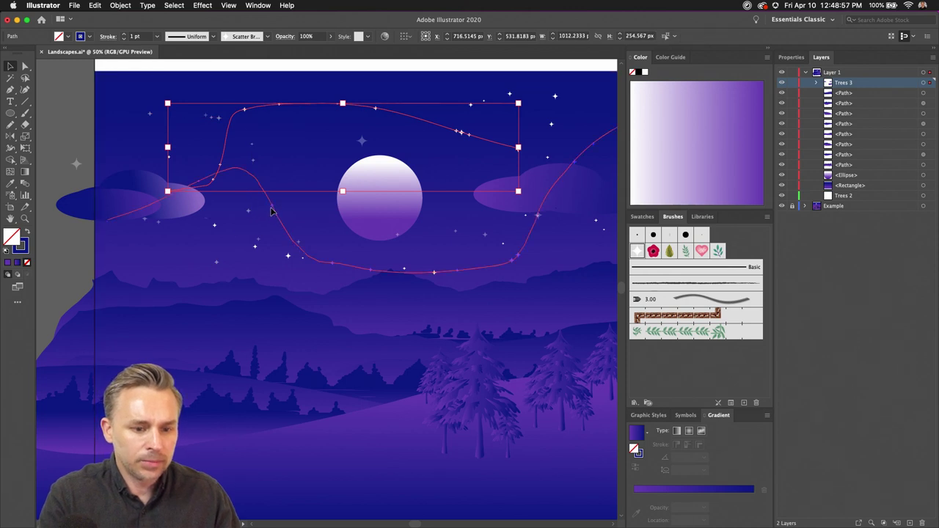
{"action": "left_click", "coordinate": [241, 224], "text": "shift"}
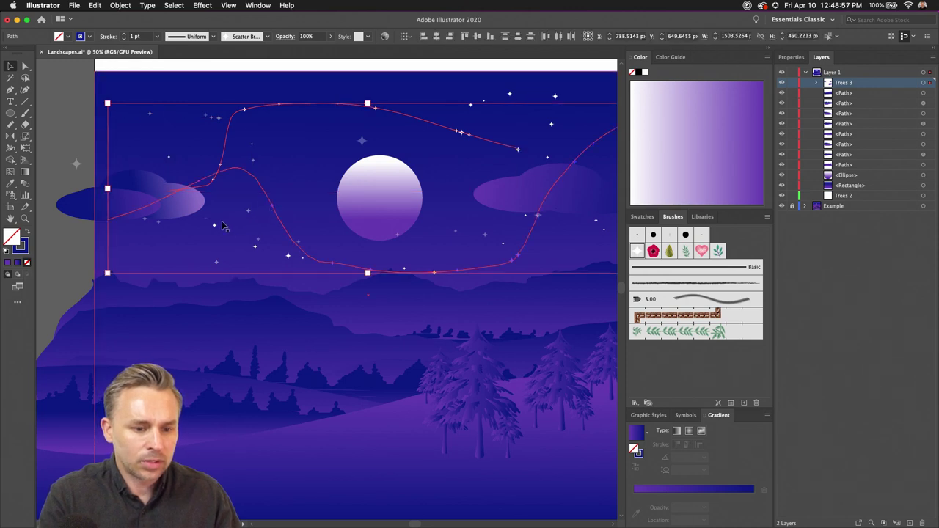
{"action": "left_click", "coordinate": [551, 126], "text": "shift"}
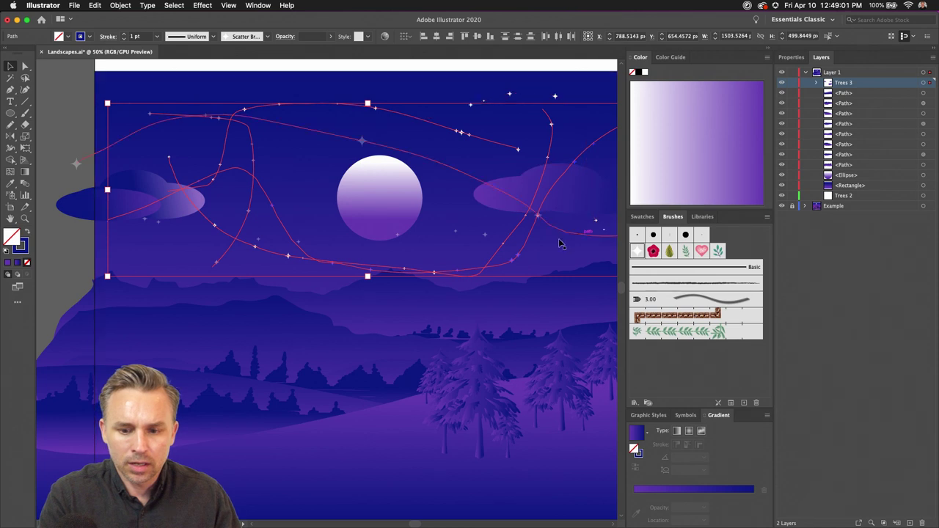
{"action": "left_click", "coordinate": [599, 234], "text": "shift"}
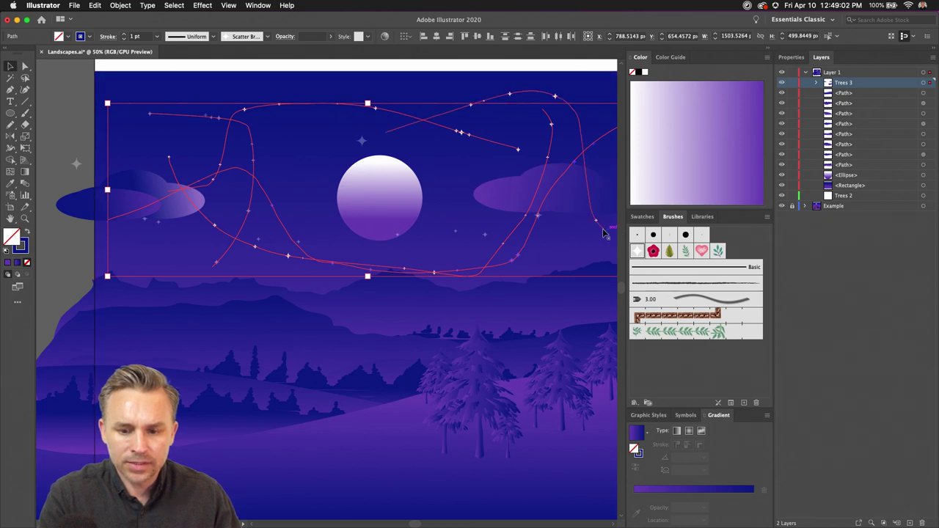
{"action": "left_click", "coordinate": [467, 234], "text": "shift"}
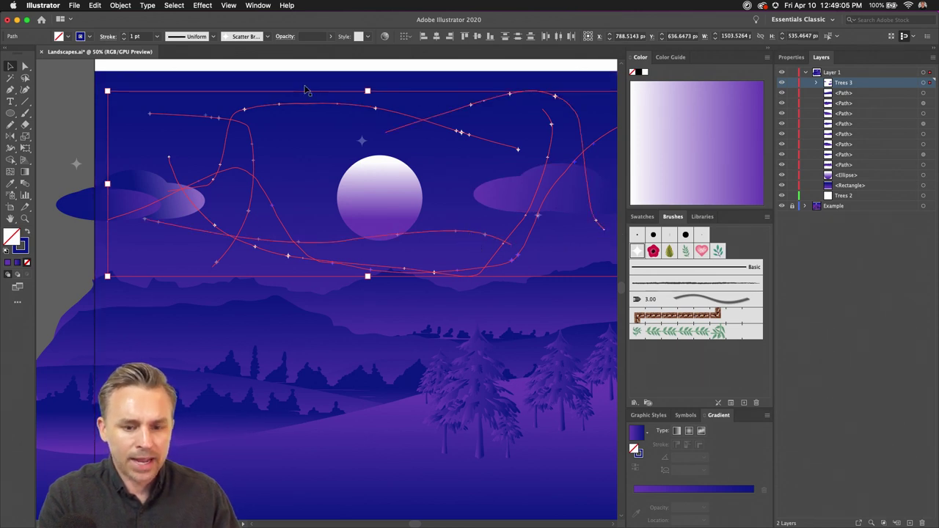
{"action": "left_click", "coordinate": [451, 123]}
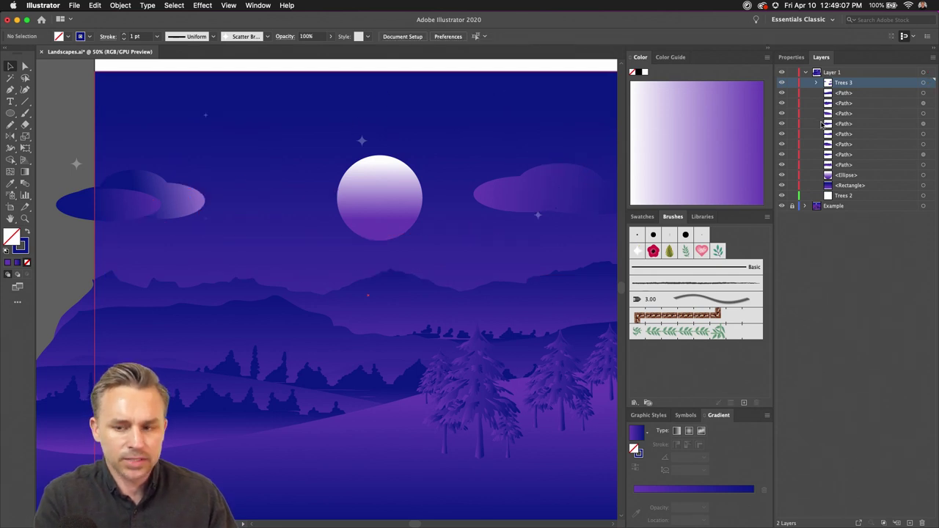
Step: Create Layer 6, paste the star paths onto it and select them all
{"action": "left_click", "coordinate": [910, 523]}
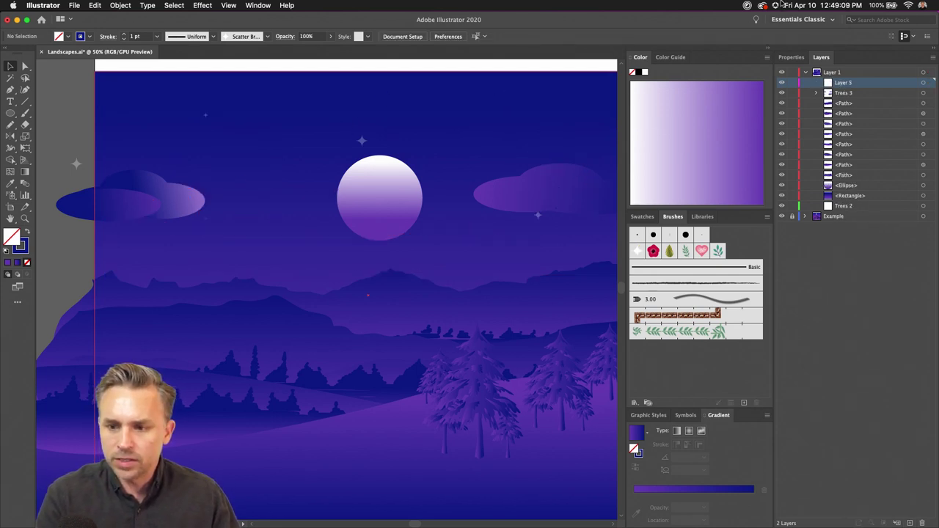
{"action": "left_click", "coordinate": [864, 75]}
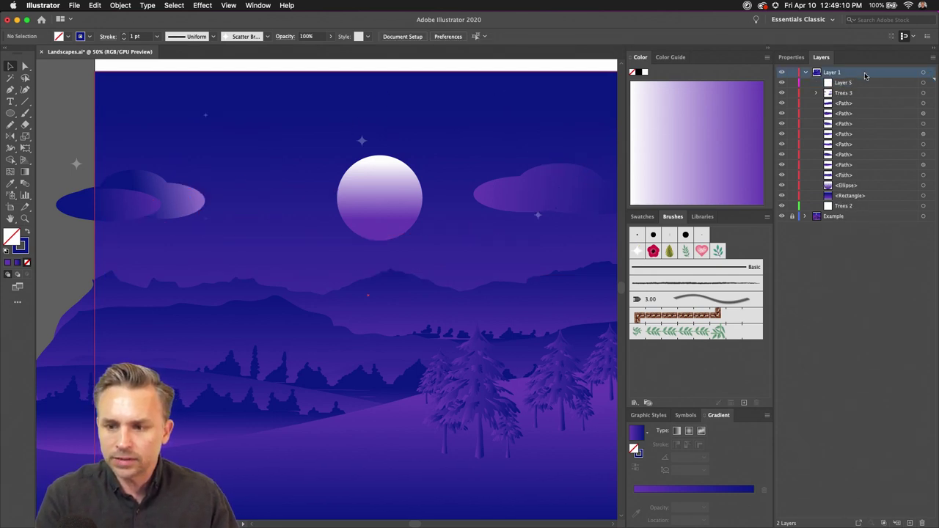
{"action": "left_click", "coordinate": [910, 522]}
{"action": "key", "text": "super+v"}
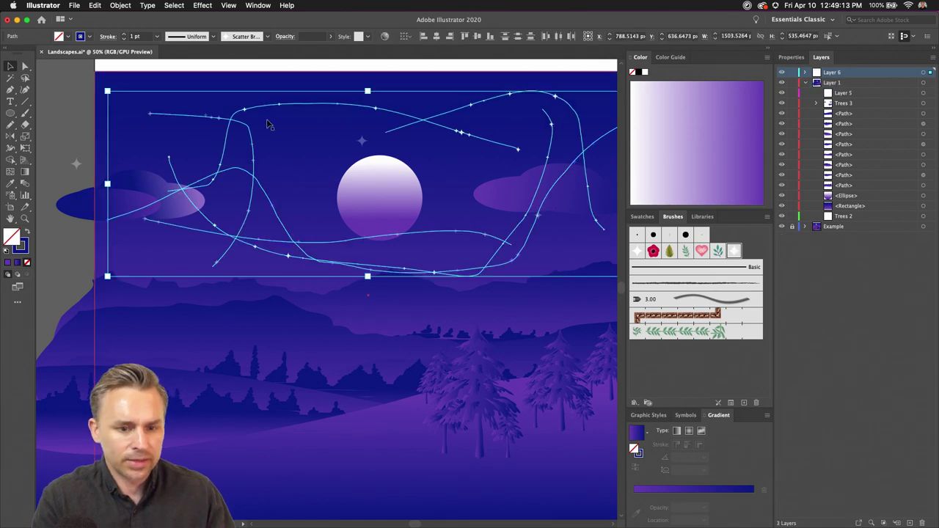
{"action": "left_click", "coordinate": [358, 141]}
{"action": "key", "text": "shift+super+a"}
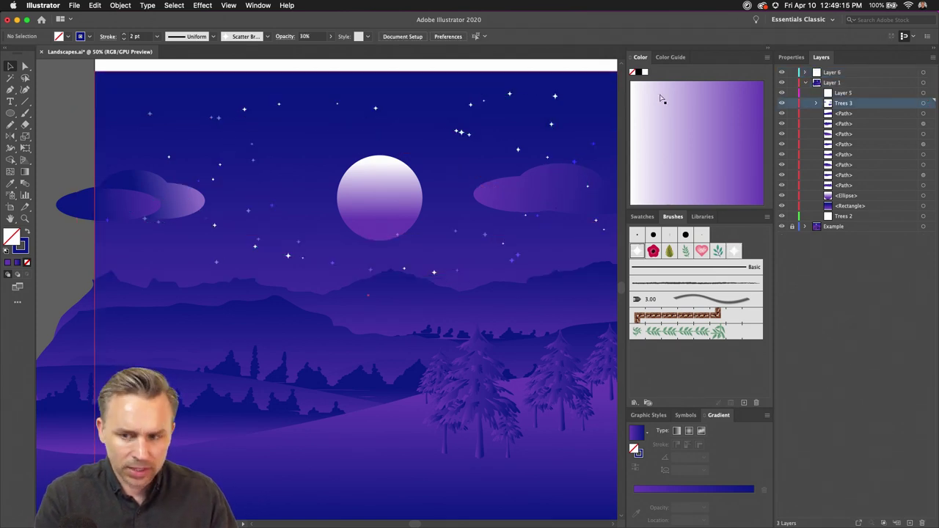
{"action": "left_click", "coordinate": [833, 73]}
{"action": "left_click", "coordinate": [833, 73], "text": "alt"}
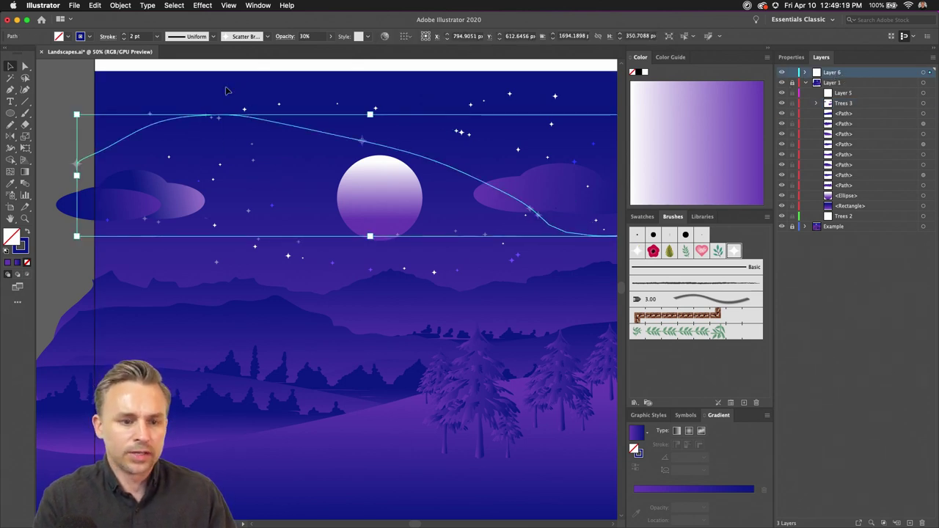
{"action": "key", "text": "shift+super+a"}
{"action": "key", "text": "super+a"}
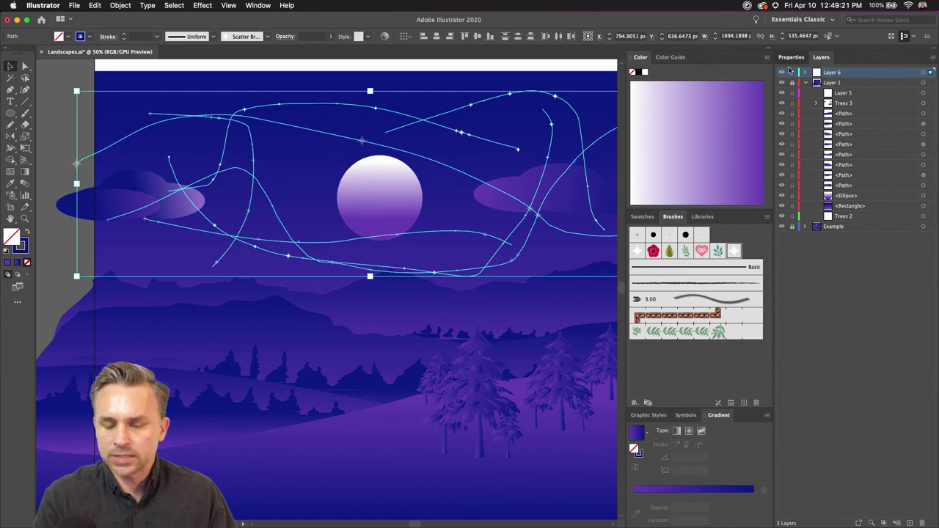
Step: Set all Layer 6 star paths to Overlay blending at 100% opacity, then deselect
{"action": "left_click", "coordinate": [791, 57]}
{"action": "left_click", "coordinate": [844, 192]}
{"action": "left_click", "coordinate": [767, 210]}
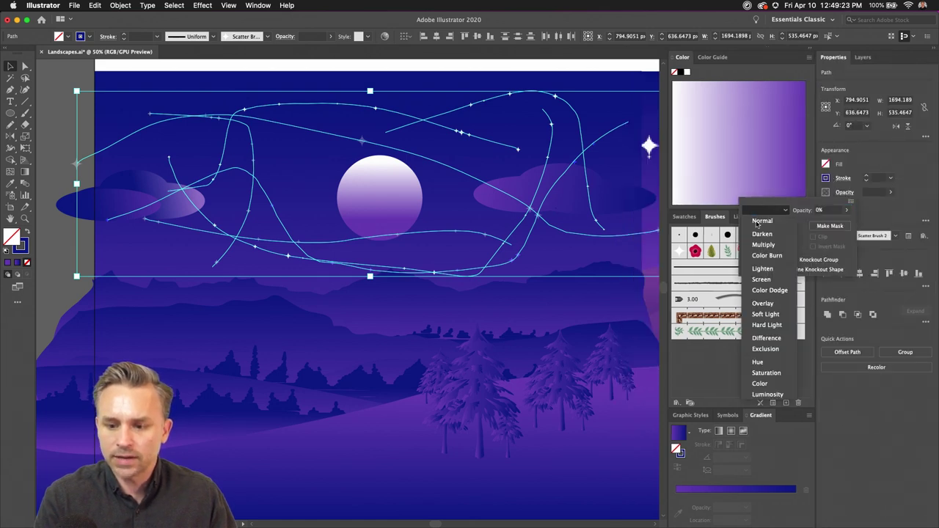
{"action": "left_click", "coordinate": [763, 303]}
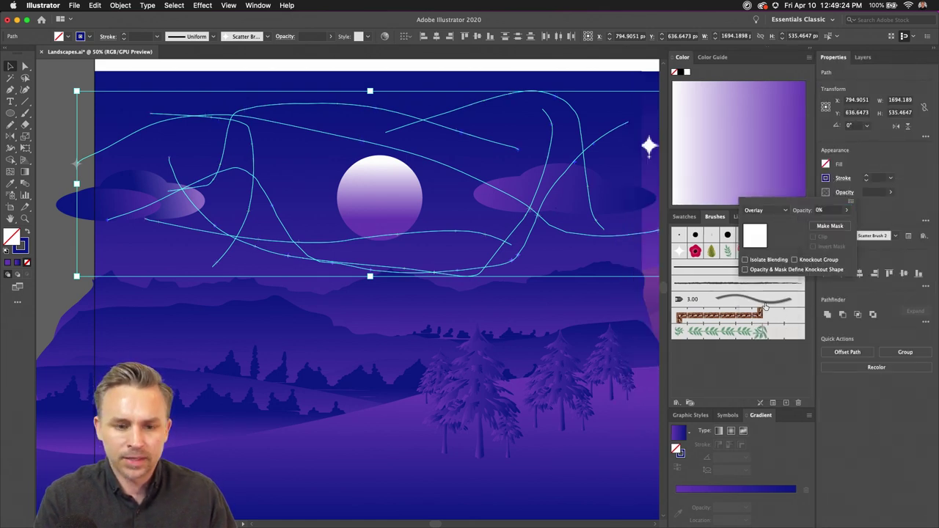
{"action": "left_click", "coordinate": [889, 194]}
{"action": "left_click", "coordinate": [890, 193]}
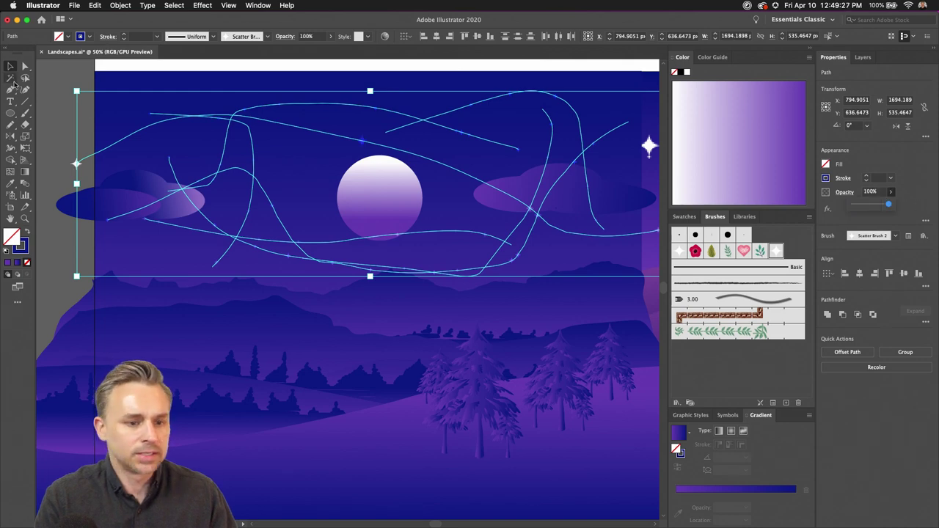
{"action": "left_click", "coordinate": [64, 92]}
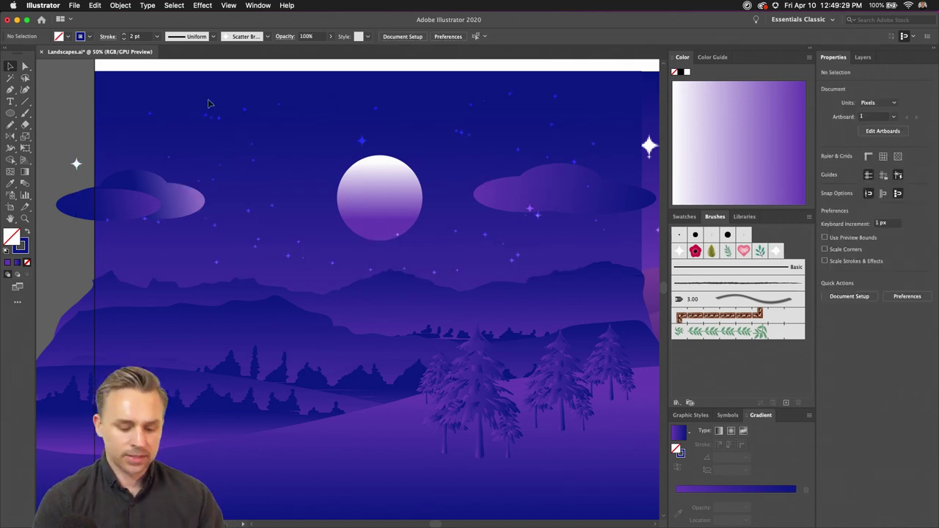
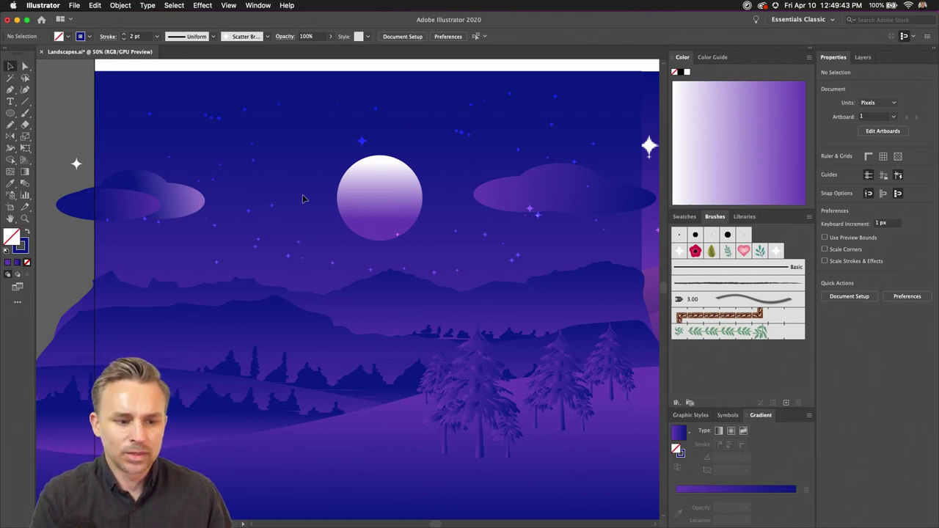
Step: Collapse the panel dock, collapse Layer 1 and add a new top layer for the sunburst
{"action": "left_click", "coordinate": [811, 50]}
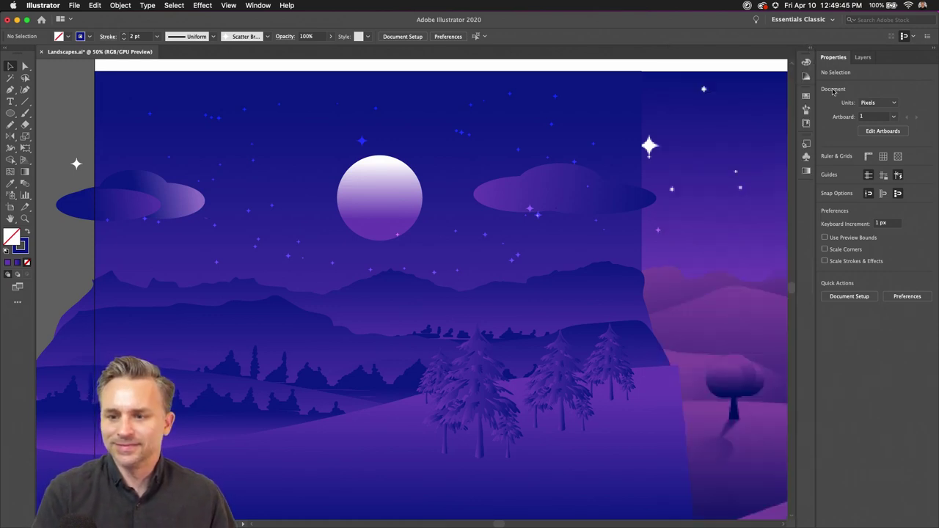
{"action": "left_click", "coordinate": [10, 113]}
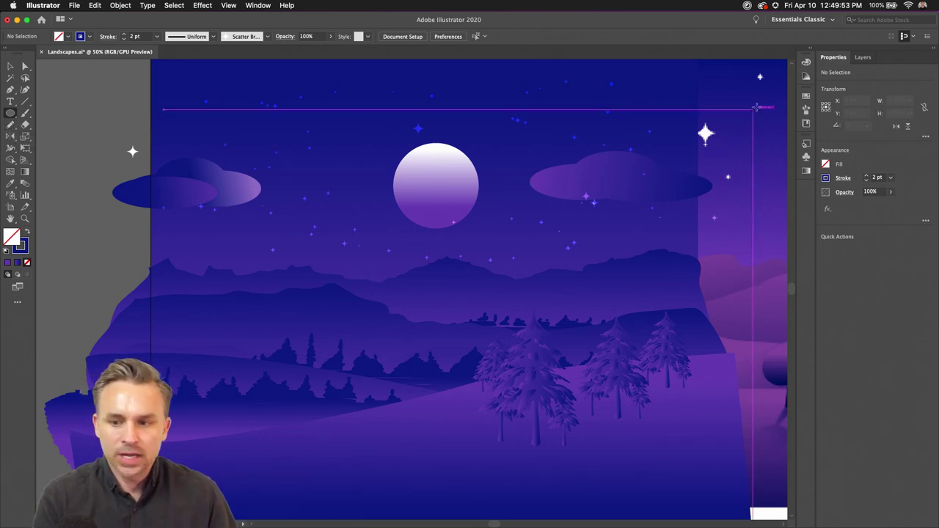
{"action": "left_click", "coordinate": [863, 57]}
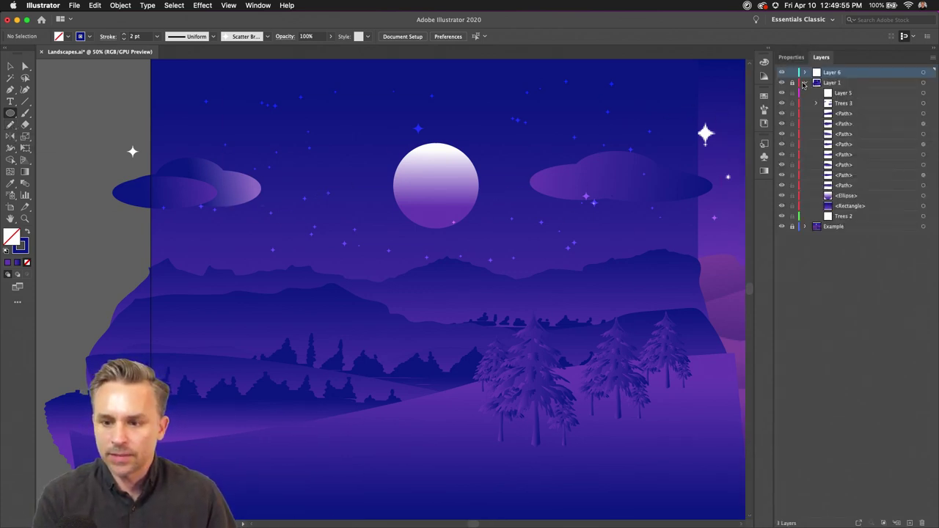
{"action": "left_click", "coordinate": [804, 83]}
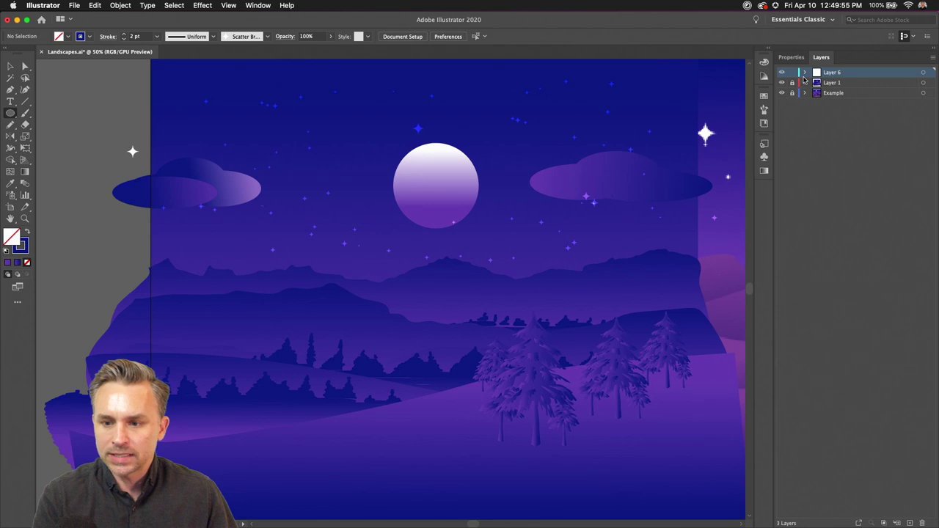
{"action": "left_click", "coordinate": [910, 523]}
Step: Draw a circle, give it a white 100 pt stroke and centre it over the moon
{"action": "left_click_drag", "start_coordinate": [381, 207], "coordinate": [505, 288]}
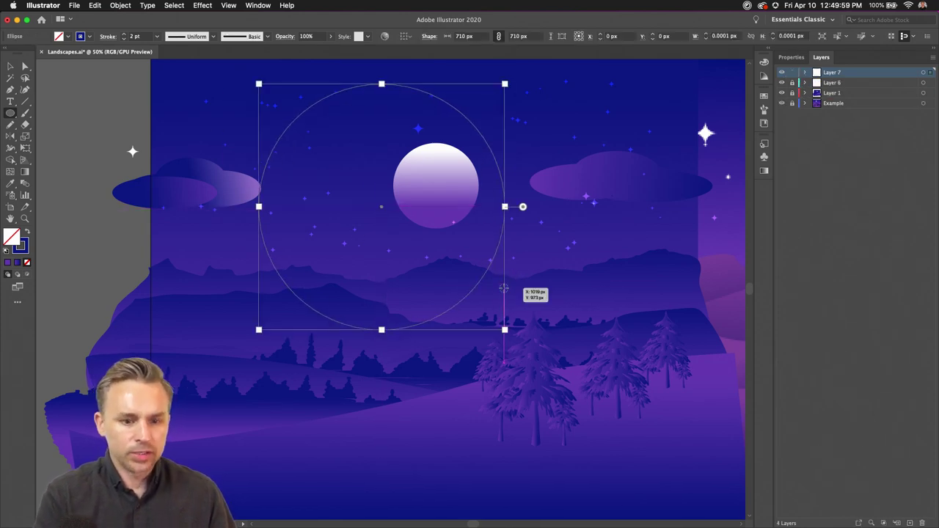
{"action": "left_click", "coordinate": [22, 245]}
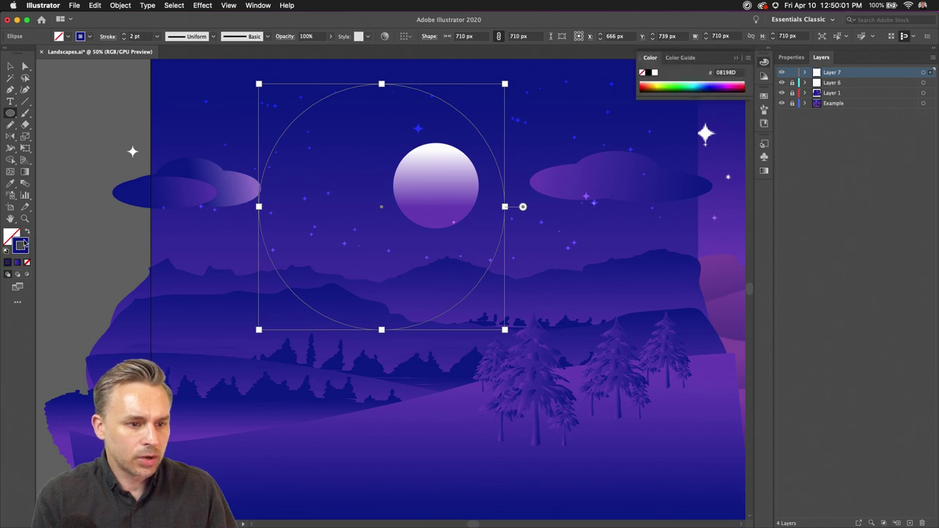
{"action": "left_click", "coordinate": [656, 72]}
{"action": "key", "text": "v"}
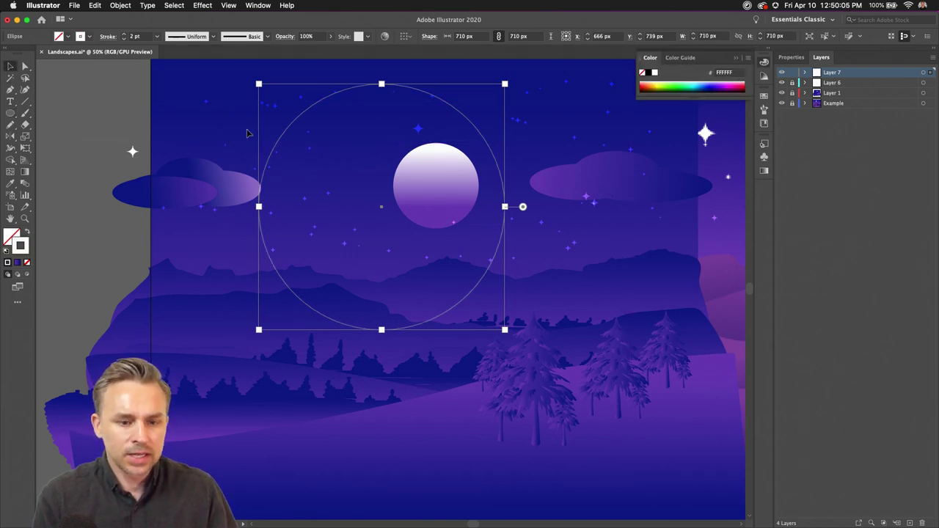
{"action": "left_click_drag", "start_coordinate": [286, 133], "coordinate": [340, 115]}
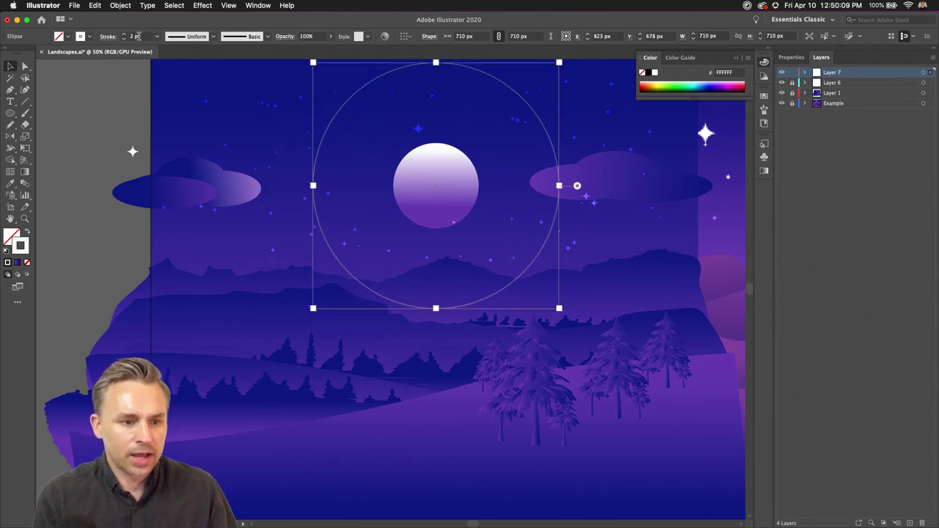
{"action": "left_click", "coordinate": [158, 39]}
{"action": "left_click", "coordinate": [174, 274]}
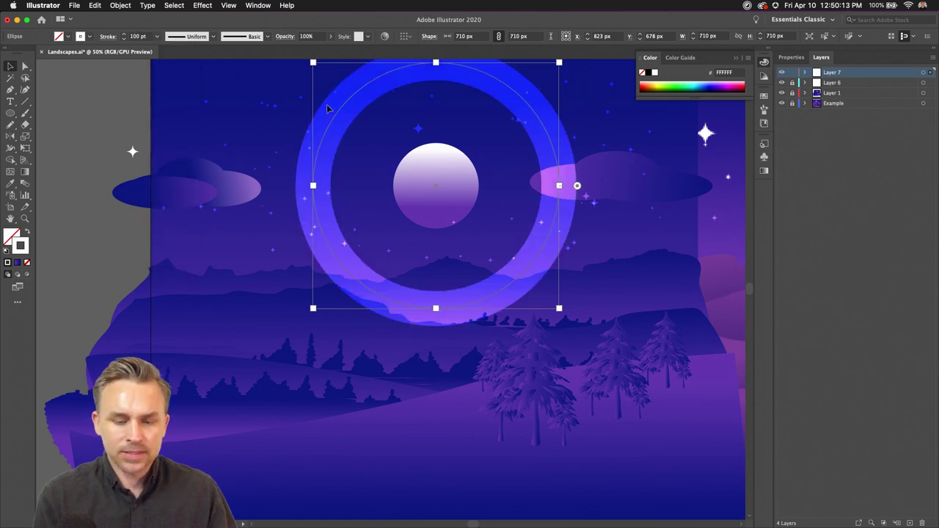
Step: Check the ring's opacity settings, then raise its stroke weight to 500 pt
{"action": "left_click", "coordinate": [791, 57]}
{"action": "left_click", "coordinate": [843, 178]}
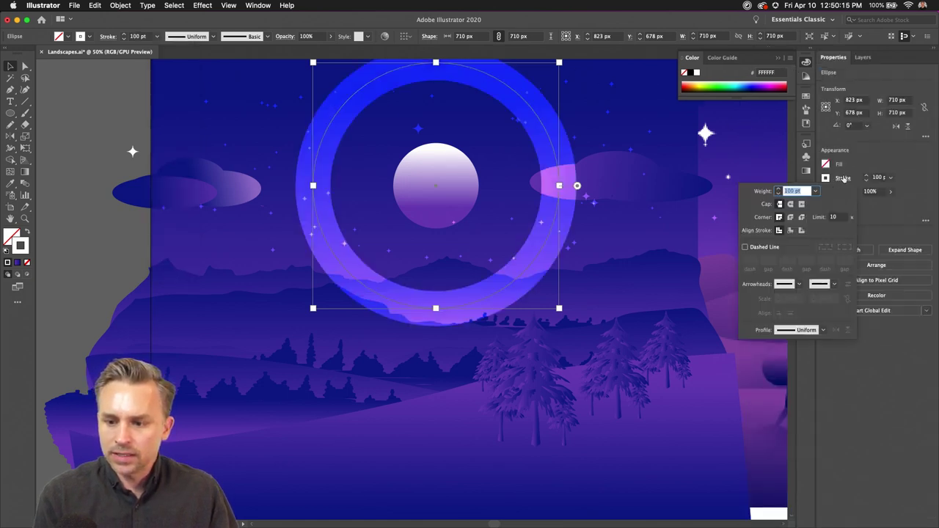
{"action": "left_click", "coordinate": [843, 178]}
{"action": "left_click", "coordinate": [846, 192]}
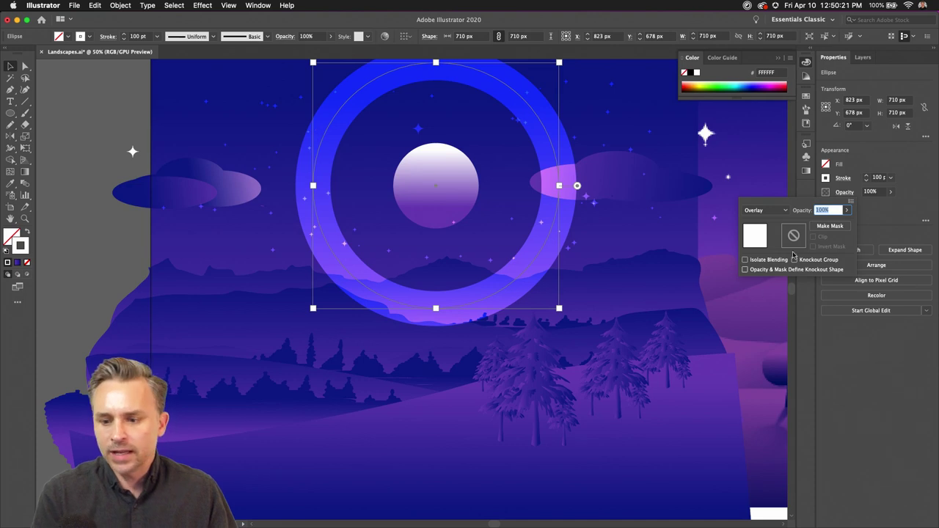
{"action": "left_click", "coordinate": [151, 39]}
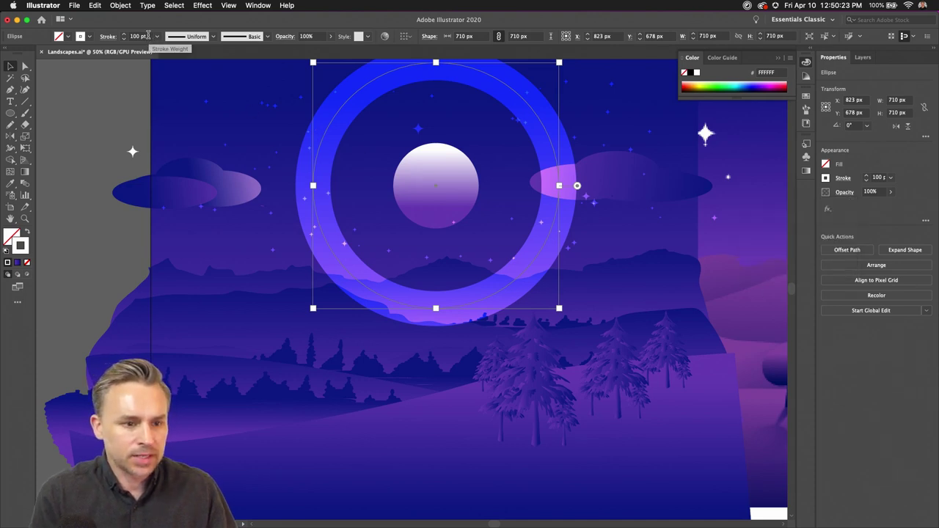
{"action": "left_click", "coordinate": [146, 36]}
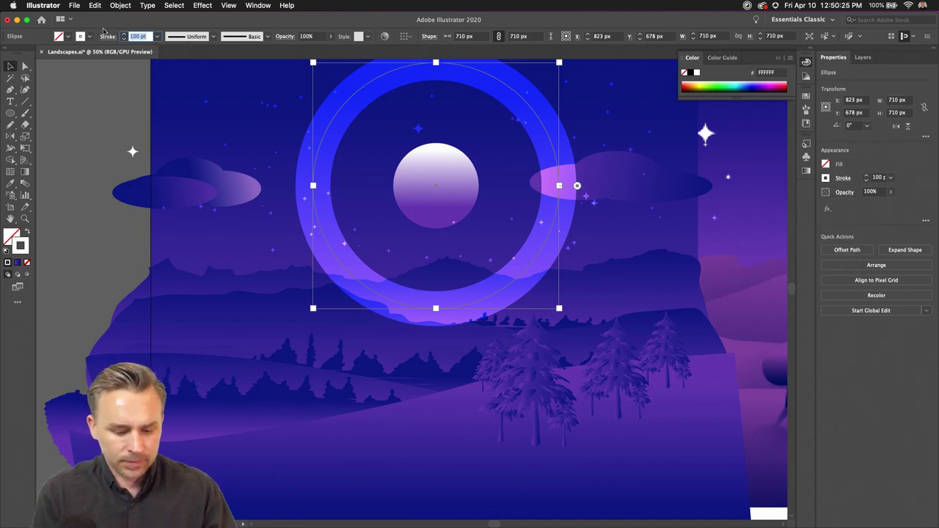
{"action": "type", "text": "500"}
{"action": "key", "text": "Return"}
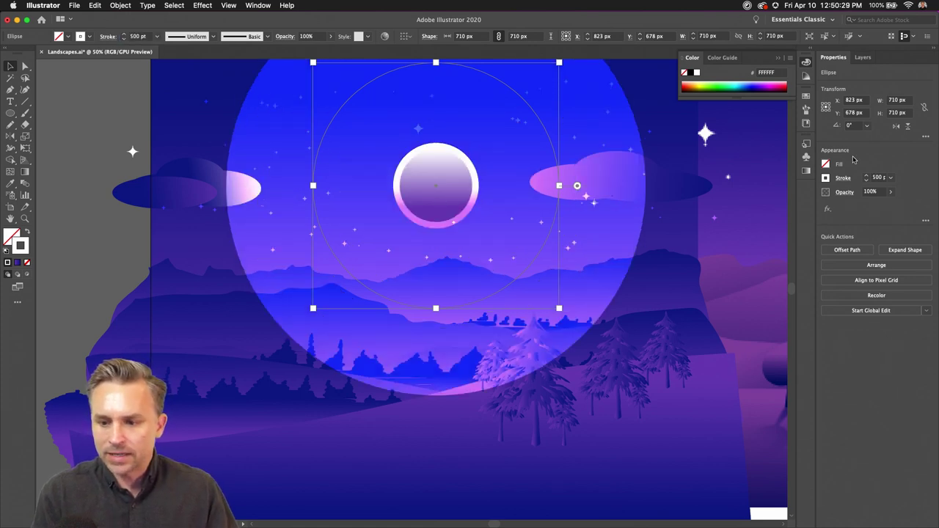
{"action": "left_click", "coordinate": [842, 179]}
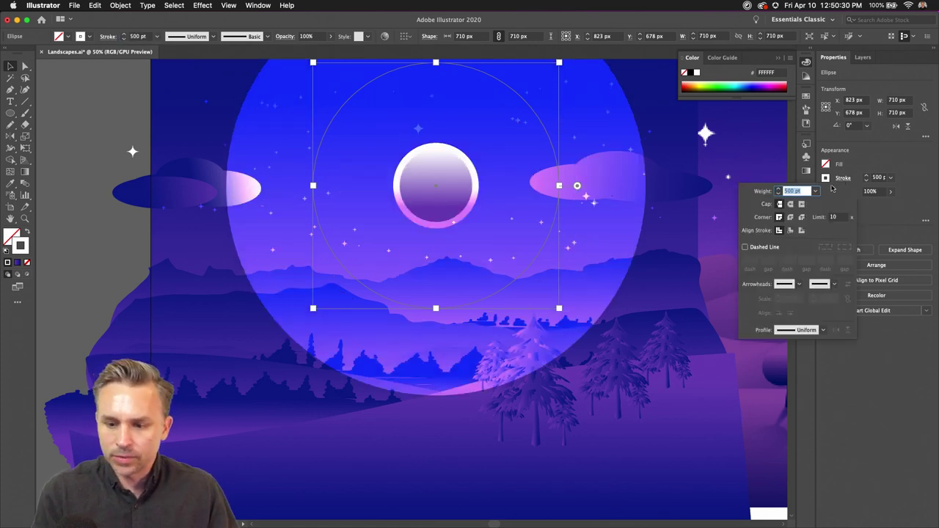
Step: Make the ring's stroke dashed with 60 pt dashes and 120 pt gaps
{"action": "left_click", "coordinate": [745, 248]}
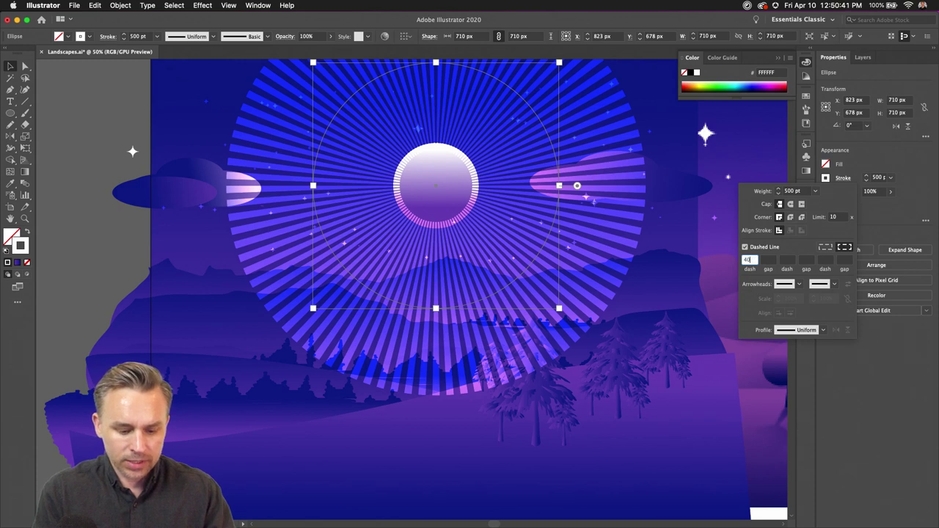
{"action": "key", "text": "Tab"}
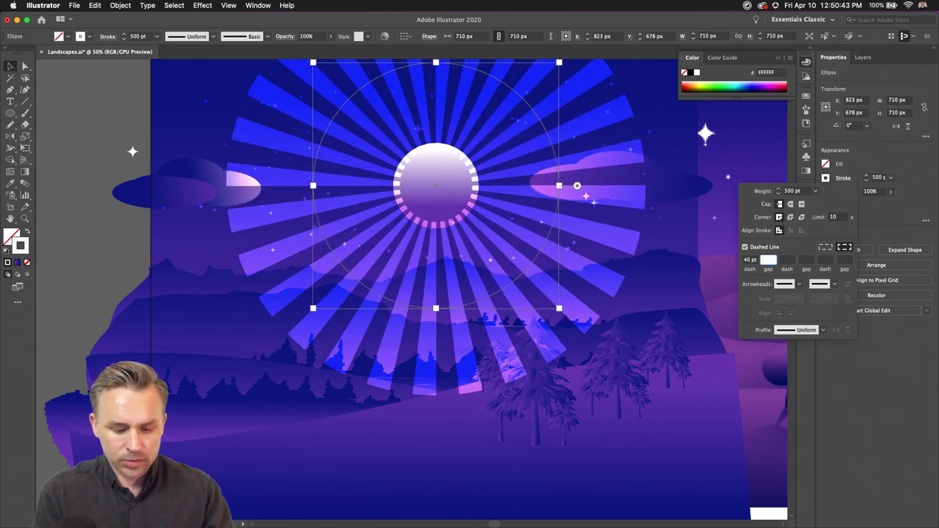
{"action": "type", "text": "40"}
{"action": "key", "text": "Tab"}
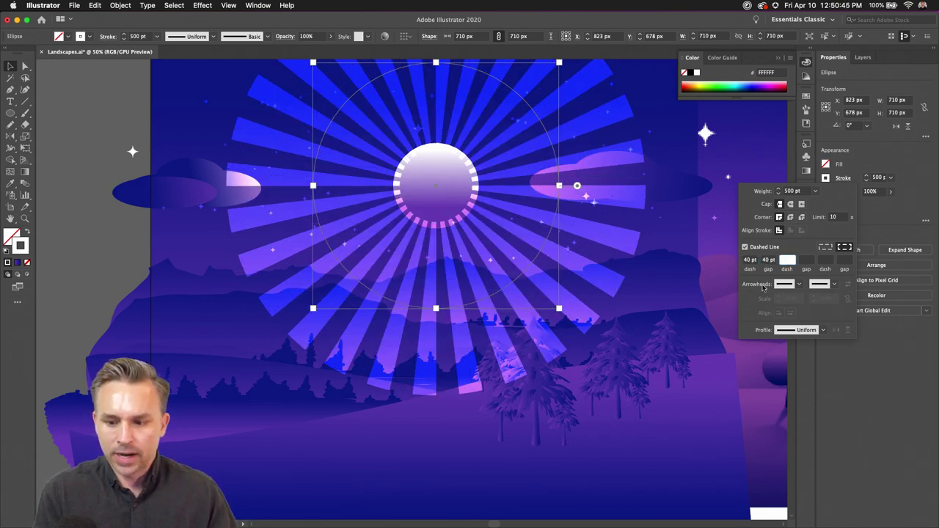
{"action": "left_click", "coordinate": [747, 261]}
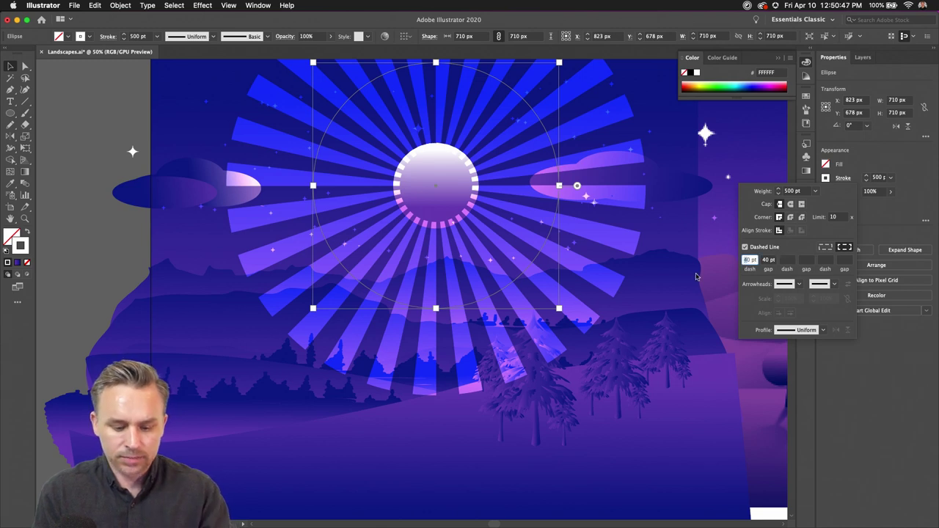
{"action": "type", "text": "60"}
{"action": "key", "text": "Return"}
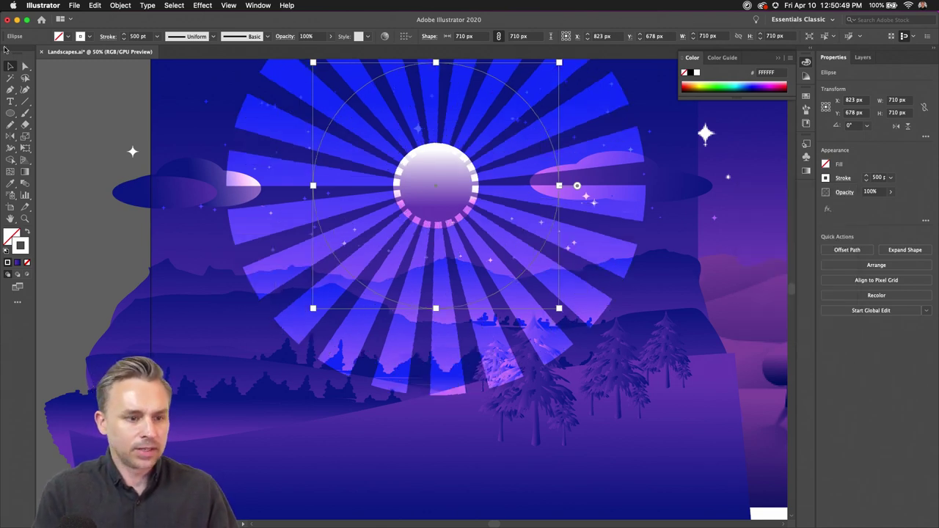
{"action": "left_click", "coordinate": [841, 178]}
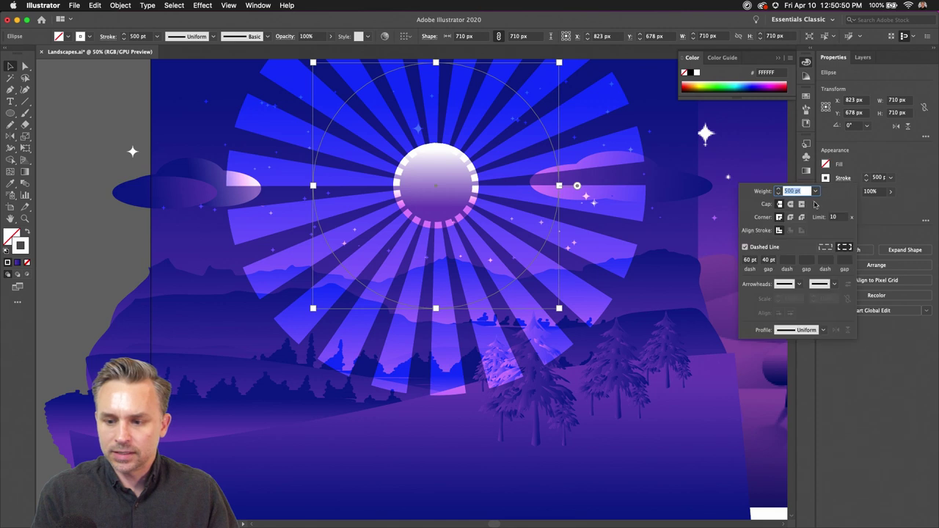
{"action": "left_click", "coordinate": [774, 261]}
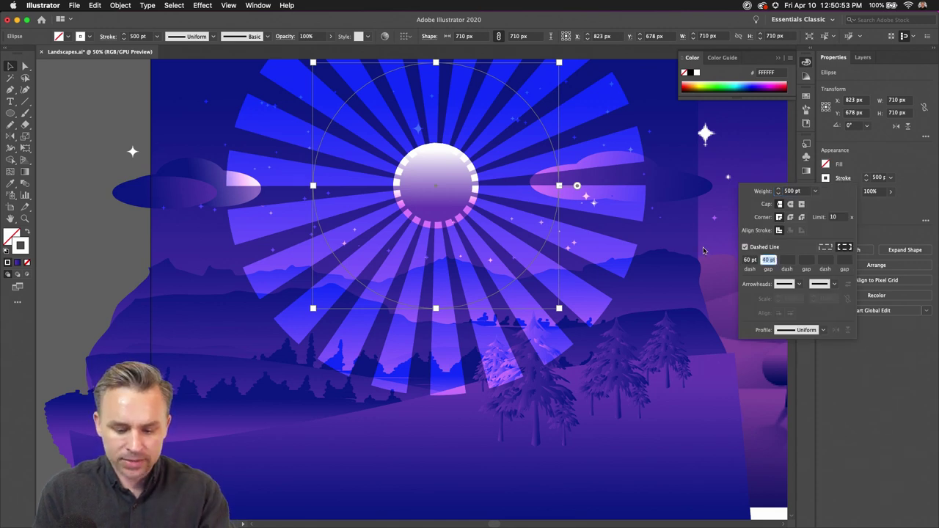
{"action": "type", "text": "120"}
{"action": "key", "text": "Return"}
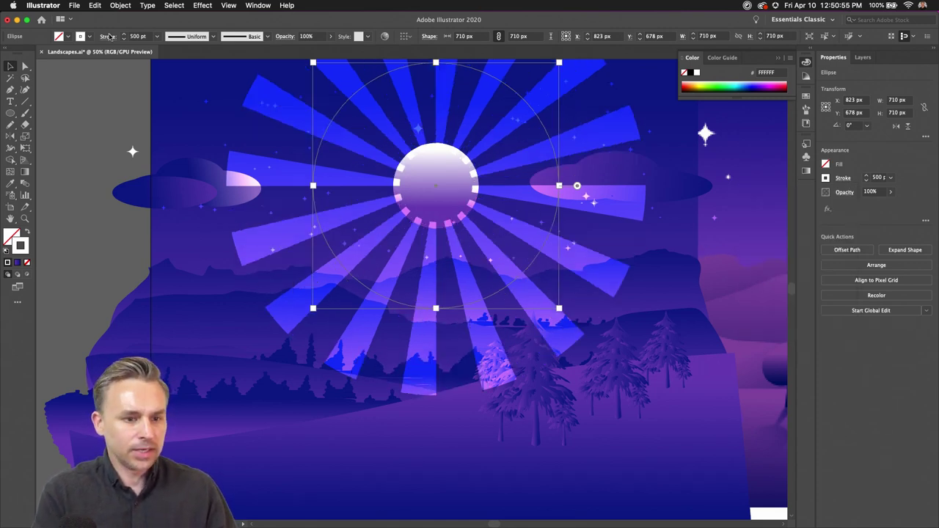
Step: Set the stroke weight to 800 pt and enlarge the circle to about 1208 px
{"action": "left_click", "coordinate": [138, 36]}
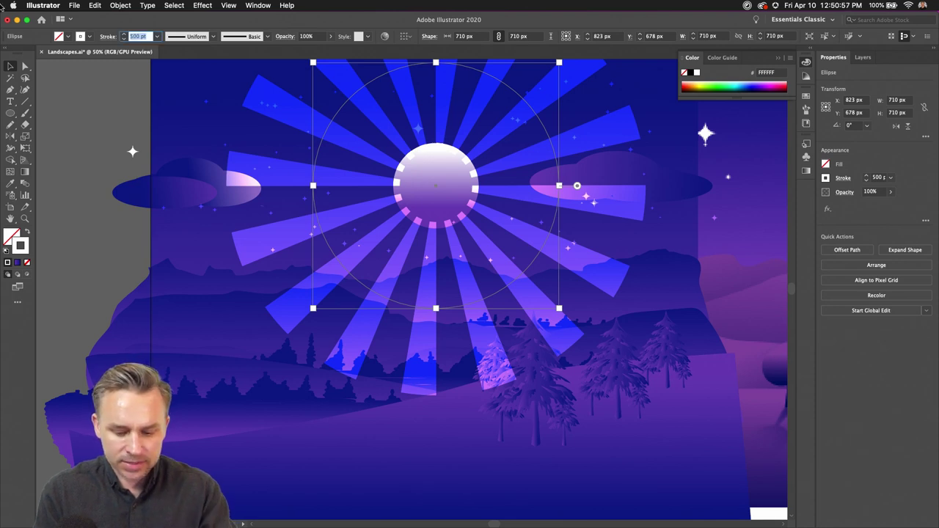
{"action": "type", "text": "800"}
{"action": "key", "text": "Return"}
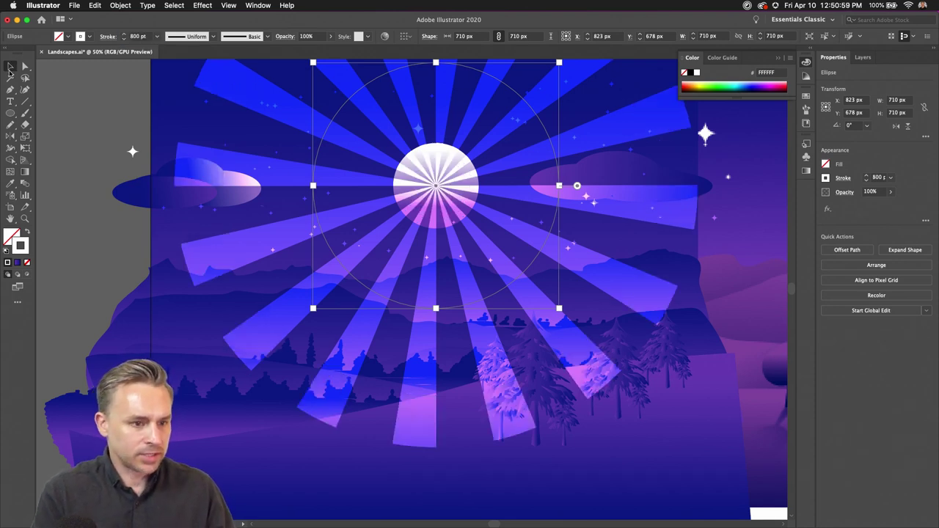
{"action": "left_click_drag", "start_coordinate": [315, 310], "coordinate": [227, 395]}
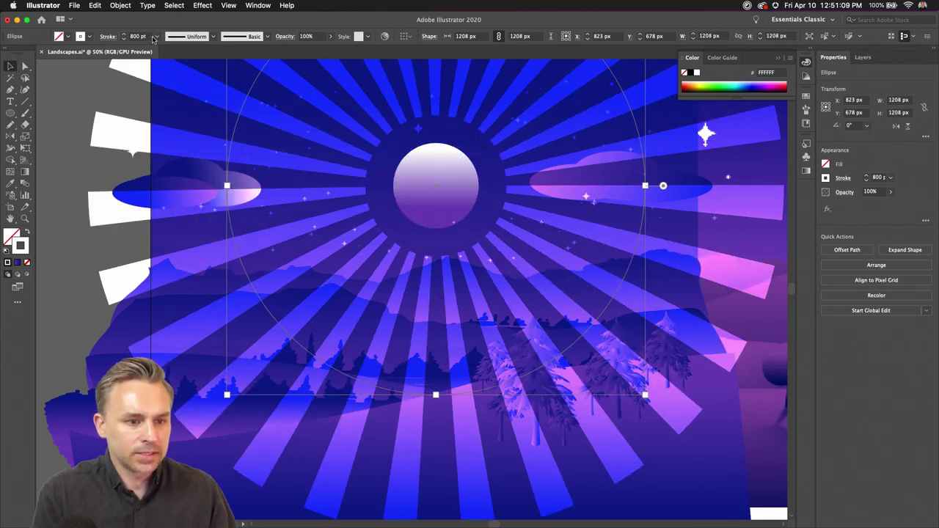
Step: Expand the dashed ring's appearance and strokes into filled ray shapes, then select the ray group
{"action": "left_click", "coordinate": [121, 5]}
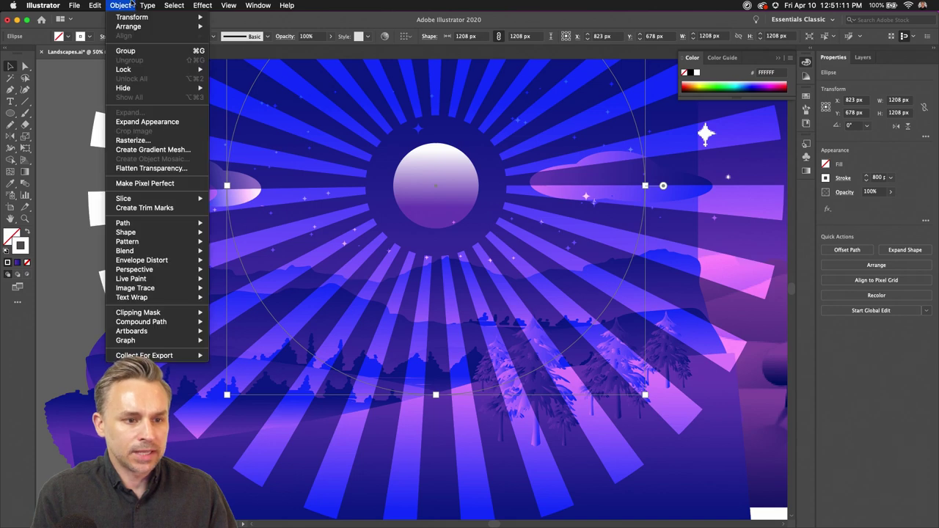
{"action": "left_click", "coordinate": [151, 121]}
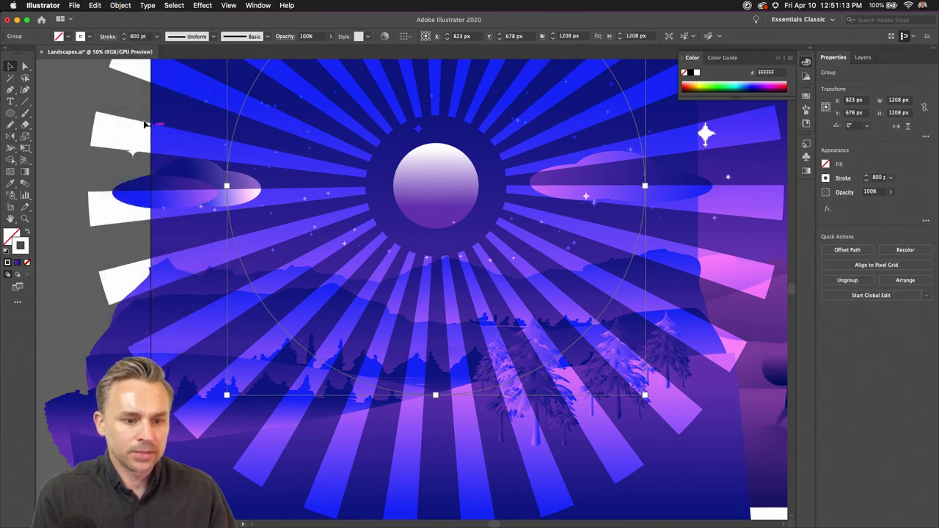
{"action": "left_click", "coordinate": [121, 5]}
{"action": "left_click", "coordinate": [126, 112]}
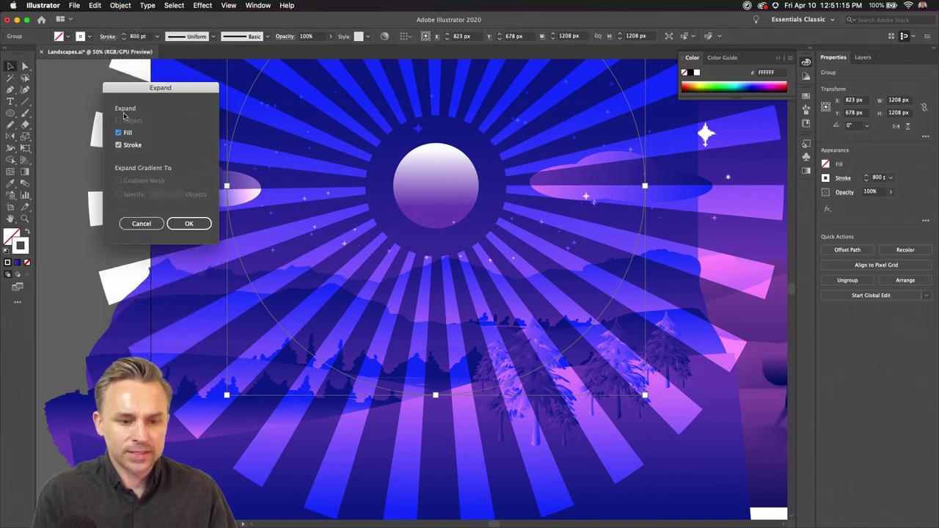
{"action": "left_click", "coordinate": [195, 224]}
{"action": "left_click", "coordinate": [53, 133]}
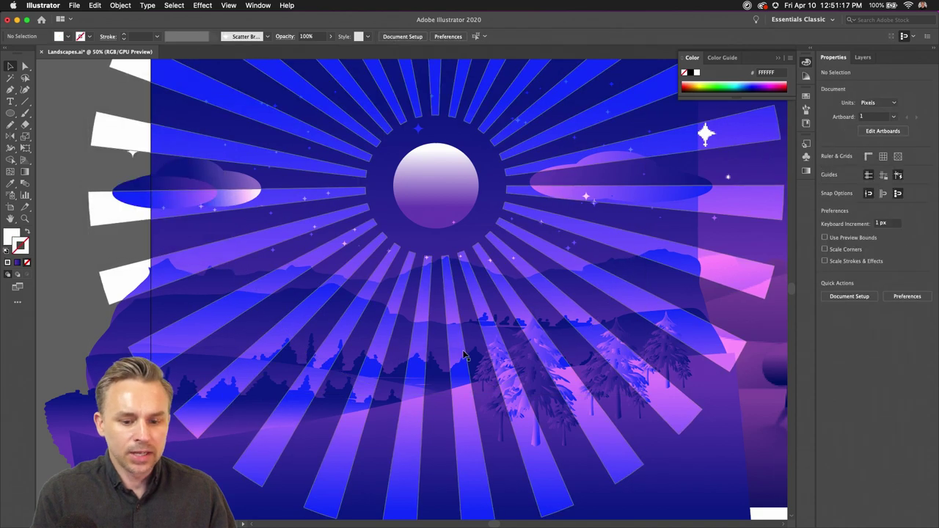
{"action": "left_click", "coordinate": [496, 341]}
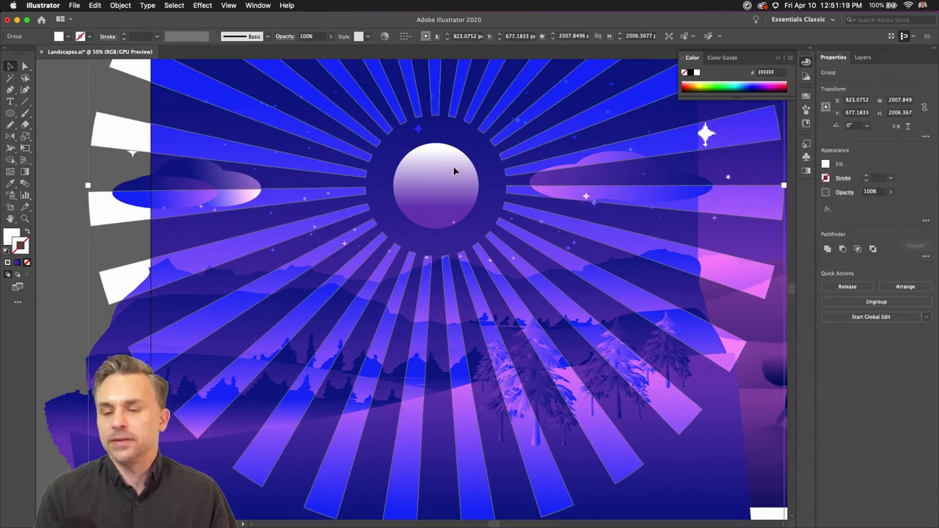
{"action": "left_click", "coordinate": [862, 58]}
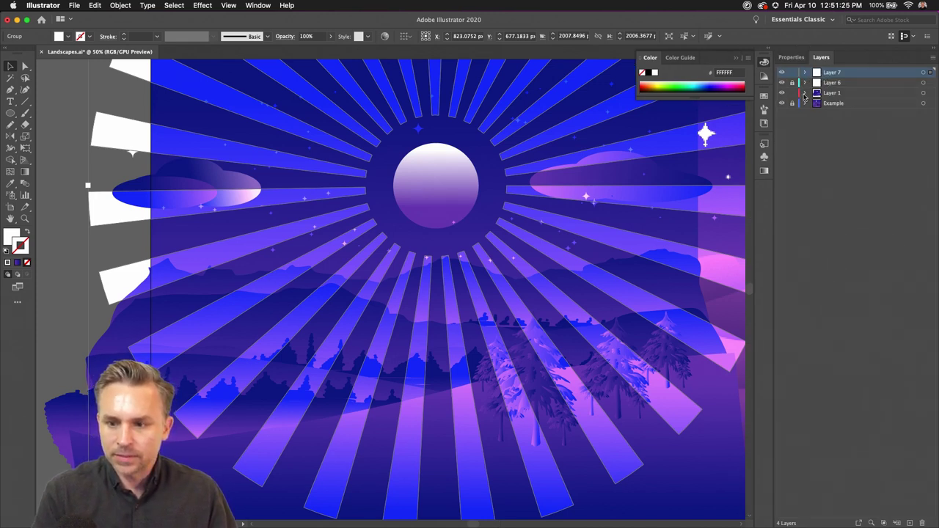
Step: Move Layer 7 into Layer 1, below Trees 3 and two paths
{"action": "left_click", "coordinate": [805, 93]}
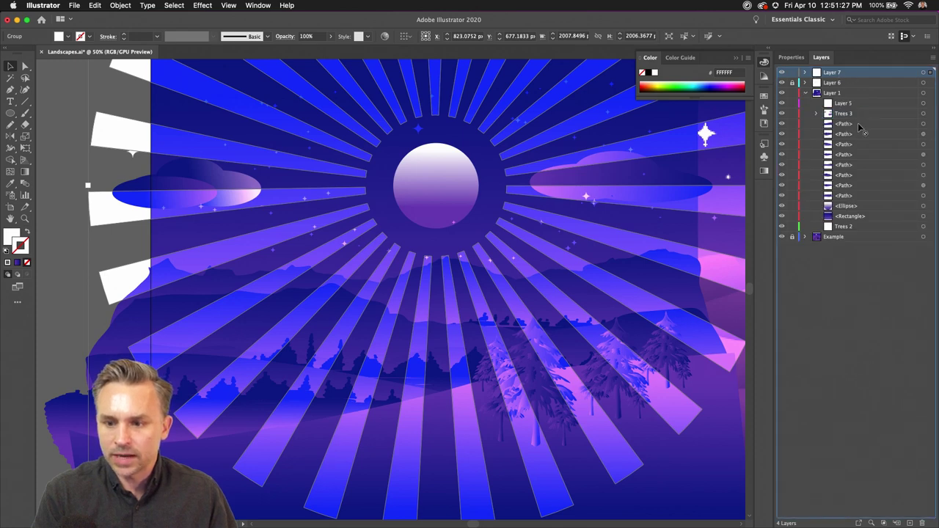
{"action": "left_click_drag", "start_coordinate": [862, 129], "coordinate": [860, 119]}
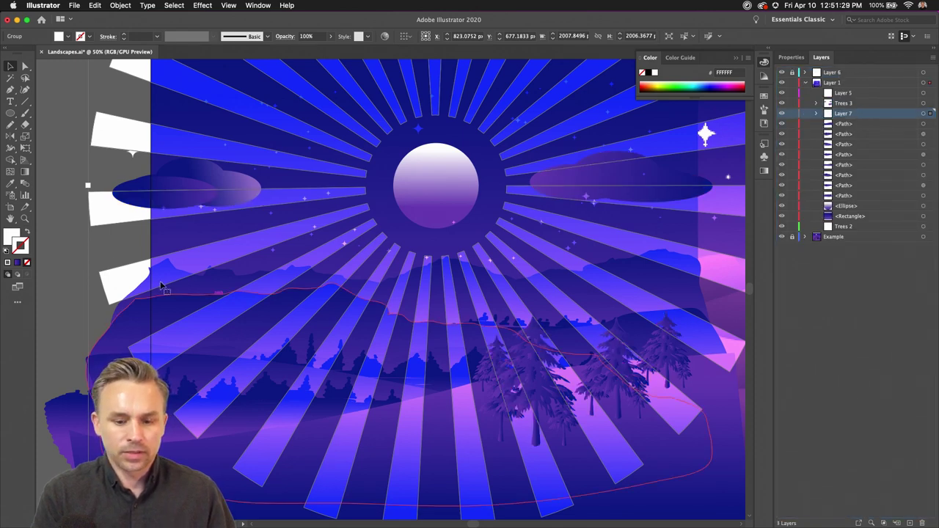
{"action": "left_click", "coordinate": [69, 273]}
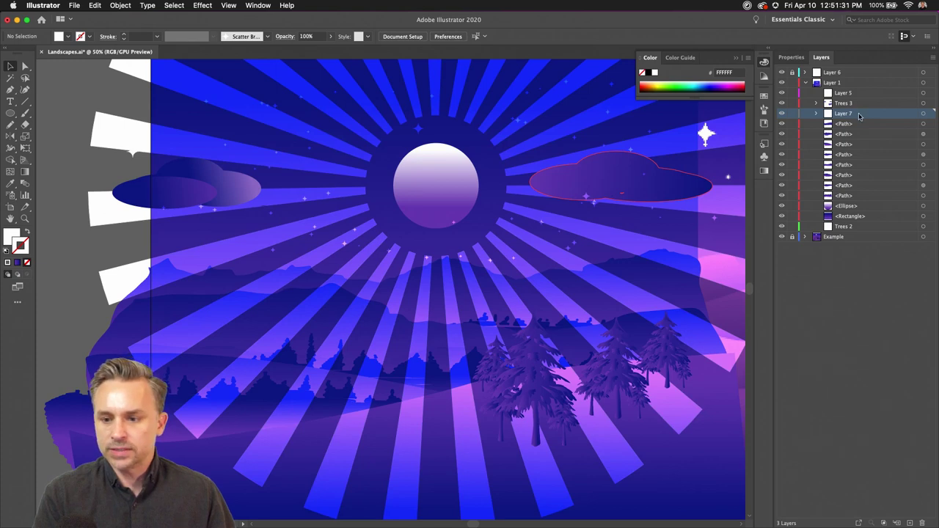
{"action": "left_click_drag", "start_coordinate": [860, 116], "coordinate": [866, 140]}
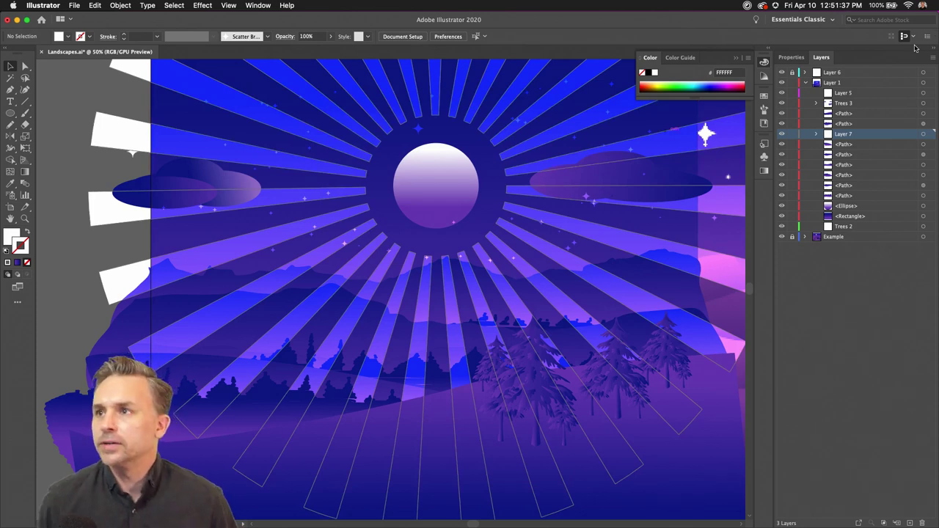
Step: Set the sun-ray group's blend mode to Soft Light
{"action": "left_click", "coordinate": [313, 177]}
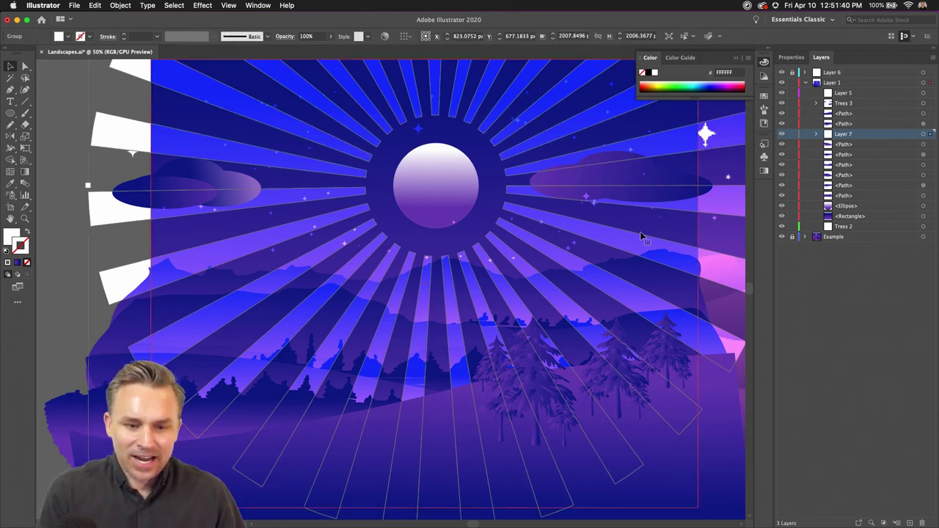
{"action": "left_click", "coordinate": [793, 57]}
{"action": "left_click", "coordinate": [845, 192]}
{"action": "left_click", "coordinate": [761, 211]}
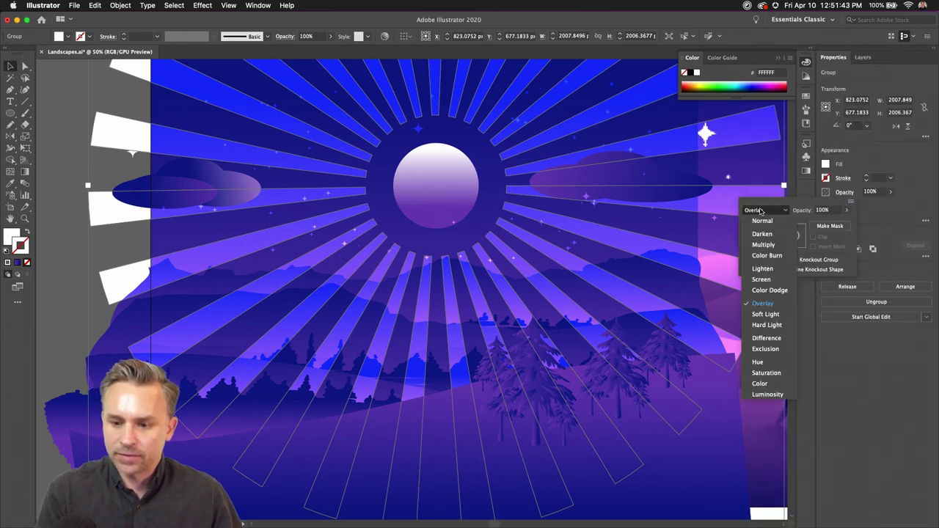
{"action": "left_click", "coordinate": [764, 314]}
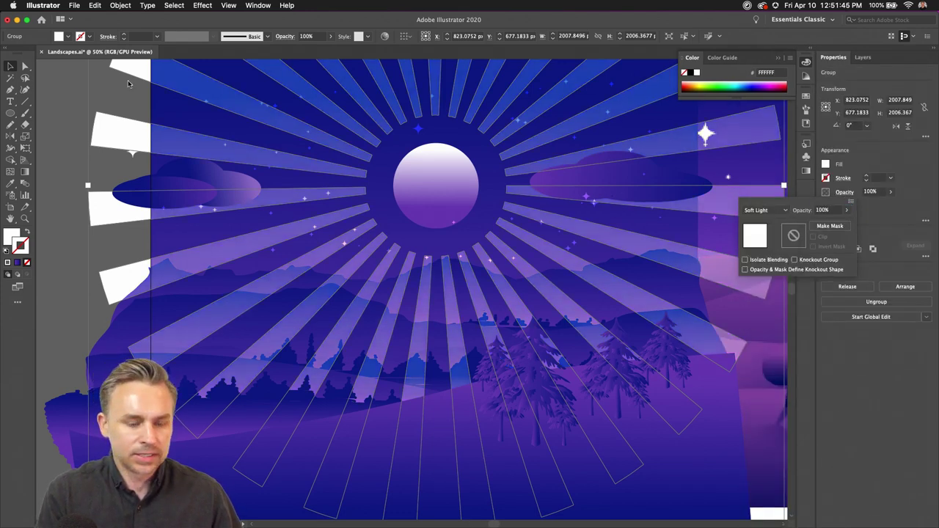
{"action": "left_click", "coordinate": [329, 39]}
Step: Set the rays' opacity to 44% and zoom out to the whole artboard
{"action": "left_click", "coordinate": [332, 37]}
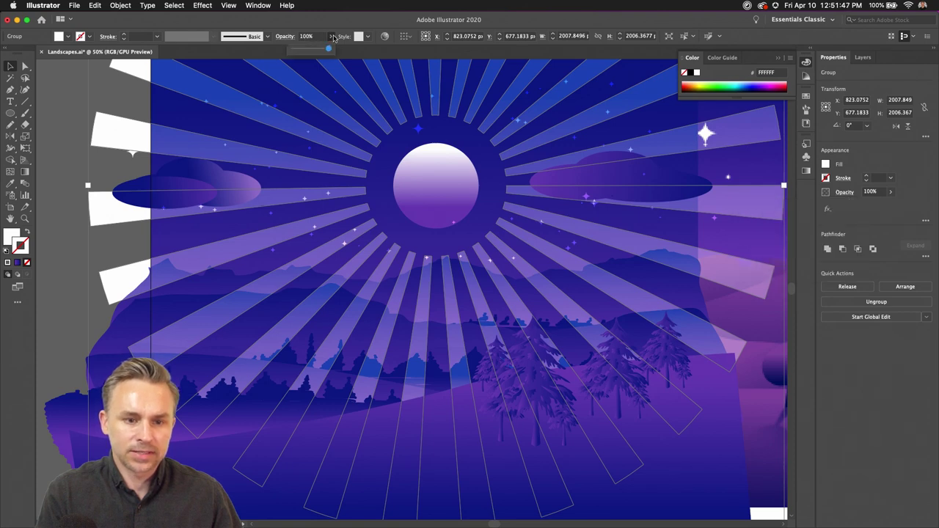
{"action": "left_click", "coordinate": [309, 50]}
{"action": "left_click", "coordinate": [66, 166]}
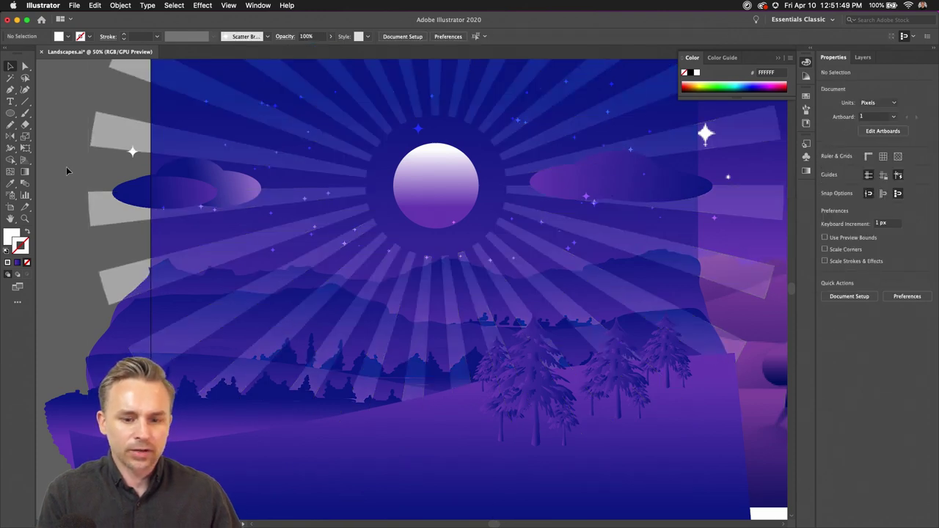
{"action": "key", "text": "super+minus"}
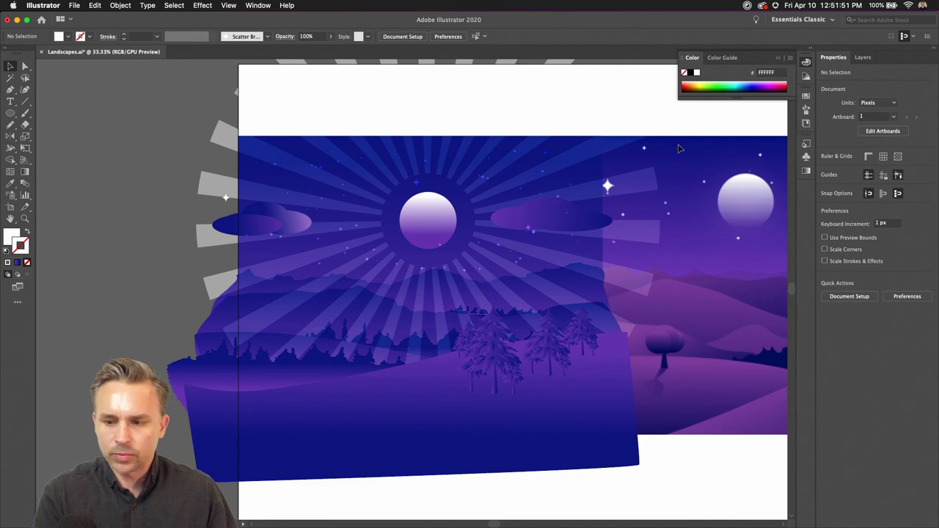
Step: Delete the Example layer and its reference artwork
{"action": "left_click", "coordinate": [863, 56]}
{"action": "left_click", "coordinate": [834, 237]}
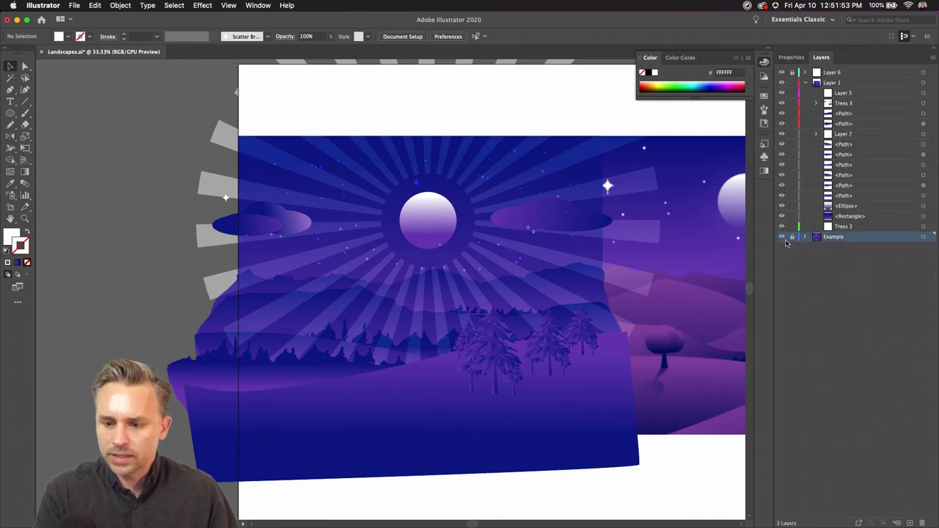
{"action": "left_click", "coordinate": [927, 523]}
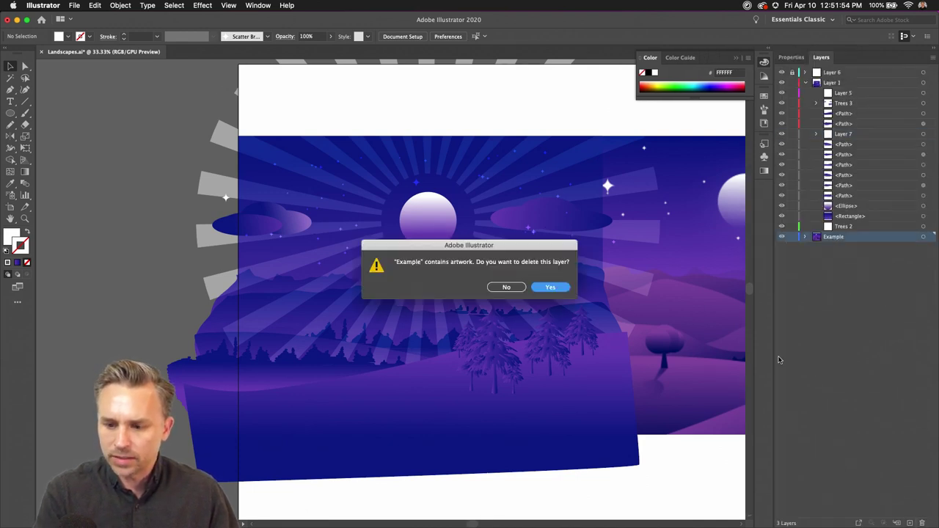
{"action": "left_click", "coordinate": [548, 286]}
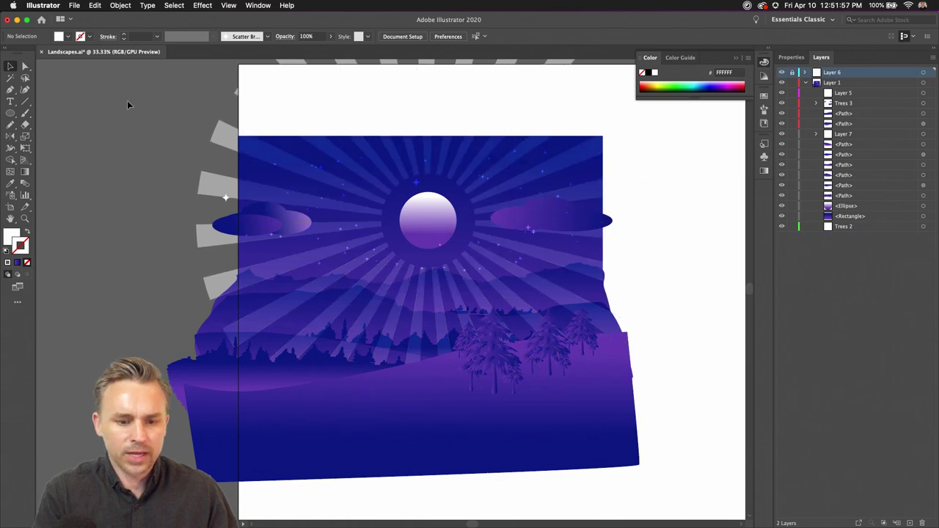
Step: Hide the artboard boundaries and select all of the artwork
{"action": "left_click_drag", "start_coordinate": [128, 101], "coordinate": [609, 450]}
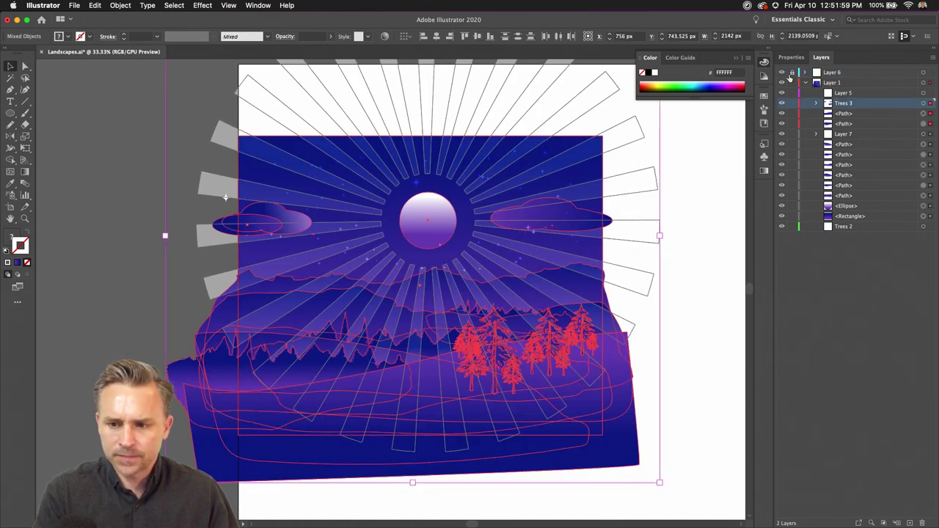
{"action": "left_click", "coordinate": [224, 5]}
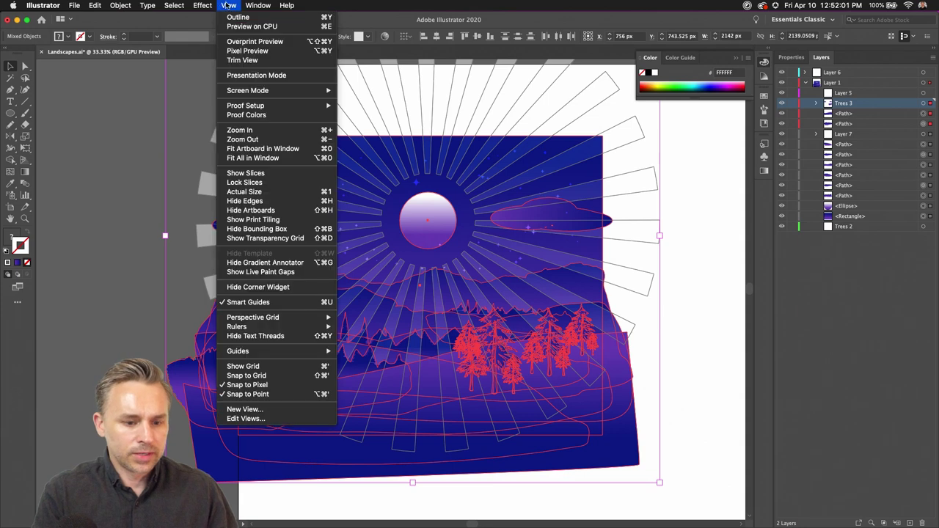
{"action": "left_click", "coordinate": [238, 214]}
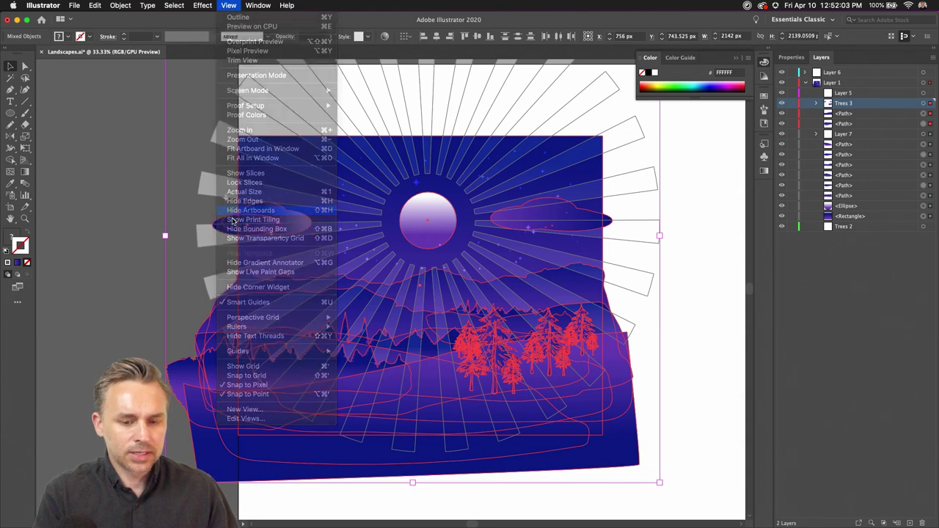
{"action": "left_click", "coordinate": [127, 159]}
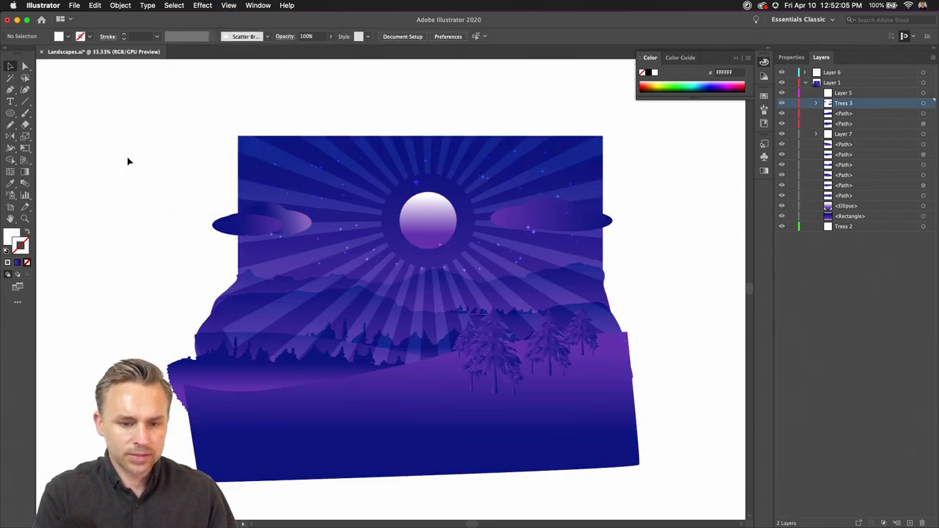
{"action": "key", "text": "super+a"}
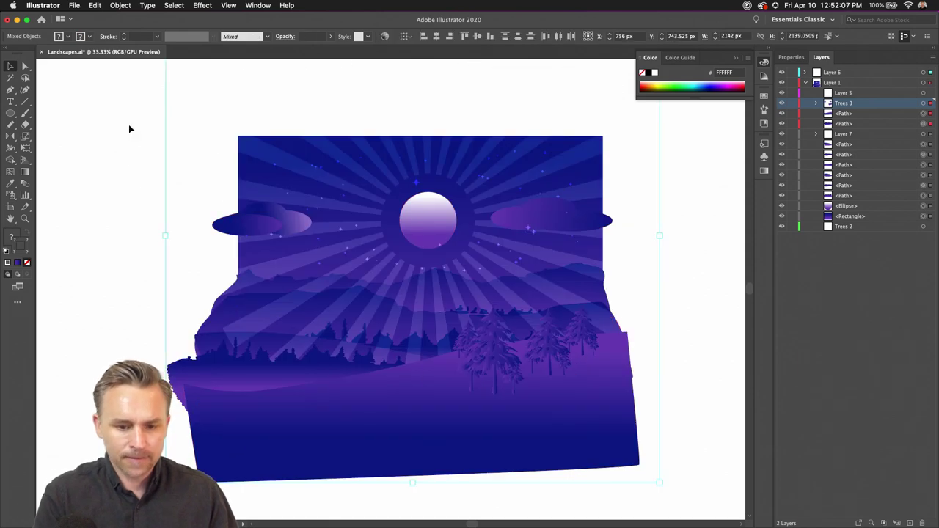
Step: Open Recolor Artwork and shift the harmony colours on the colour wheel toward blue
{"action": "left_click", "coordinate": [94, 5]}
{"action": "mouse_move", "coordinate": [119, 165]}
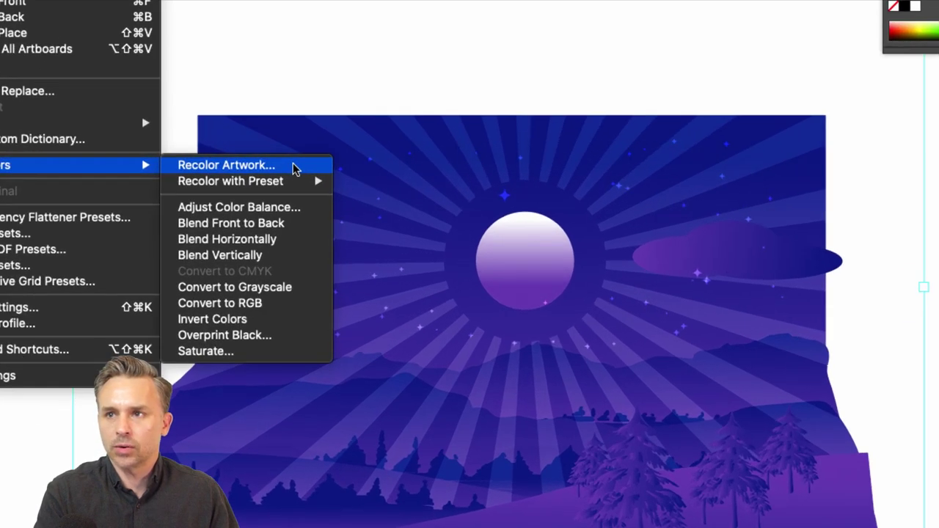
{"action": "left_click", "coordinate": [292, 166]}
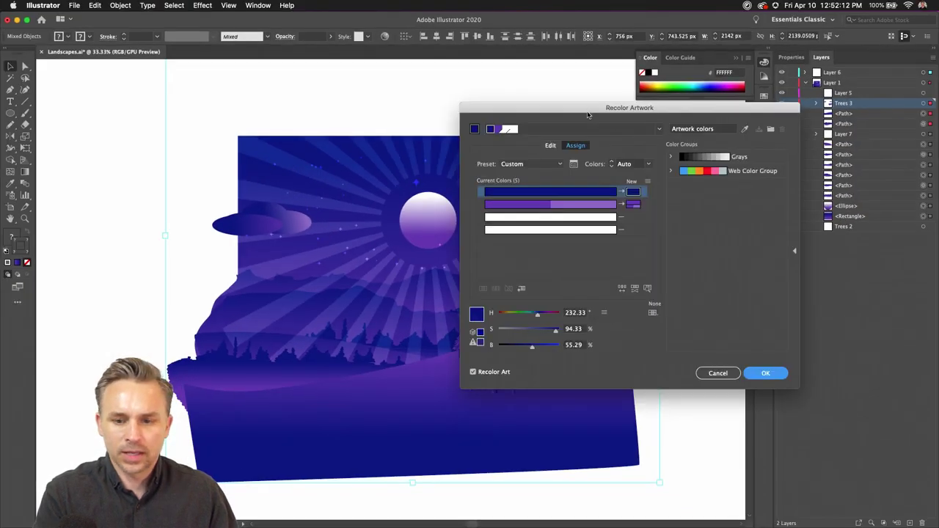
{"action": "left_click_drag", "start_coordinate": [587, 115], "coordinate": [696, 127]}
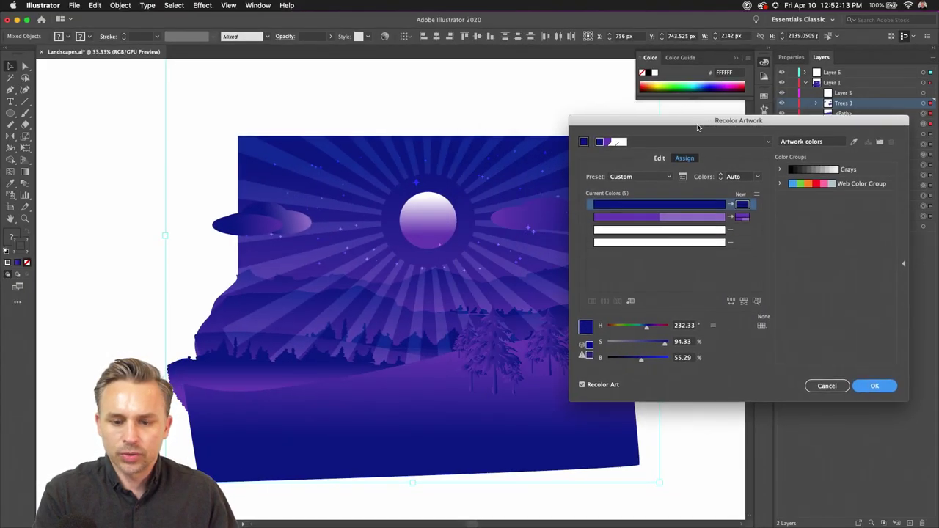
{"action": "left_click", "coordinate": [662, 157]}
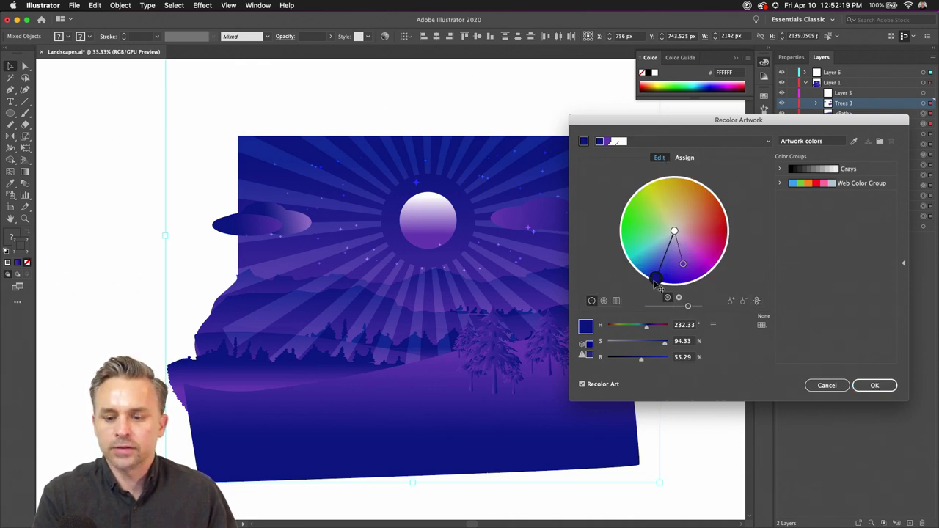
{"action": "left_click_drag", "start_coordinate": [657, 280], "coordinate": [687, 178]}
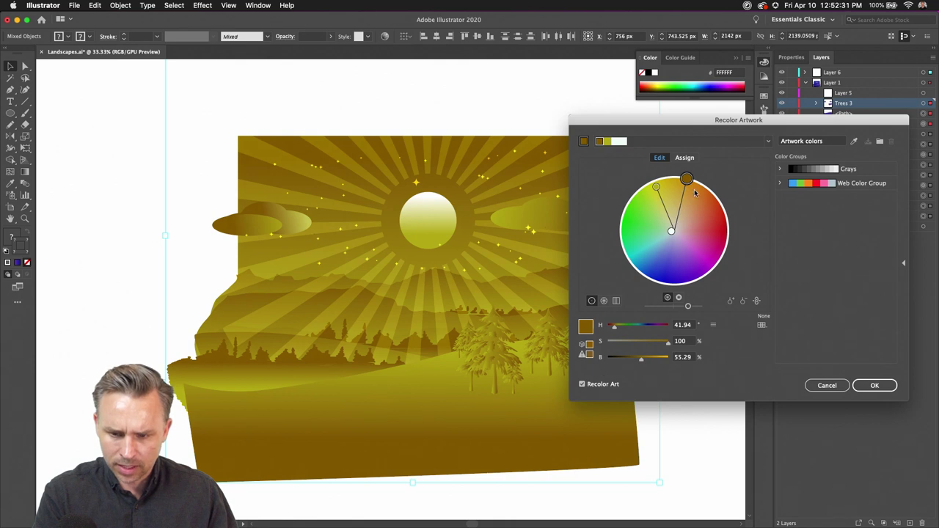
{"action": "mouse_move", "coordinate": [695, 183]}
{"action": "left_mouse_down"}
{"action": "mouse_move", "coordinate": [701, 214]}
{"action": "mouse_move", "coordinate": [729, 224]}
{"action": "mouse_move", "coordinate": [709, 192]}
{"action": "left_mouse_up"}
Step: Turn the lighter colour into a pale yellow glow and the brown into dark blue, then apply
{"action": "left_click", "coordinate": [657, 188]}
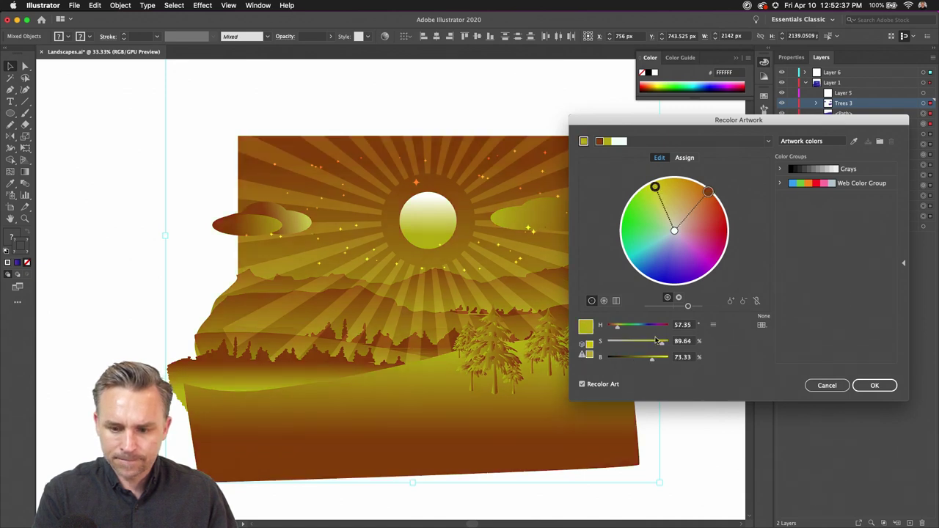
{"action": "left_click_drag", "start_coordinate": [664, 345], "coordinate": [672, 358]}
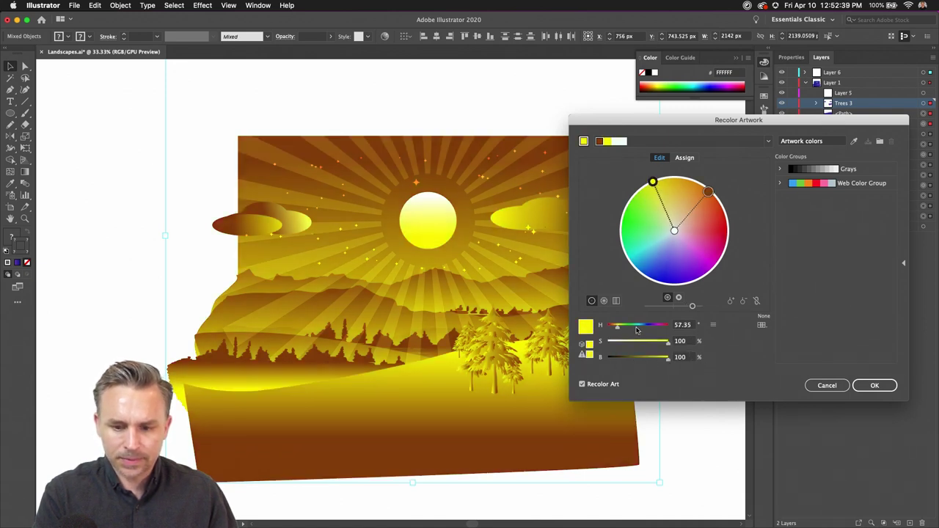
{"action": "left_click_drag", "start_coordinate": [617, 329], "coordinate": [617, 331]}
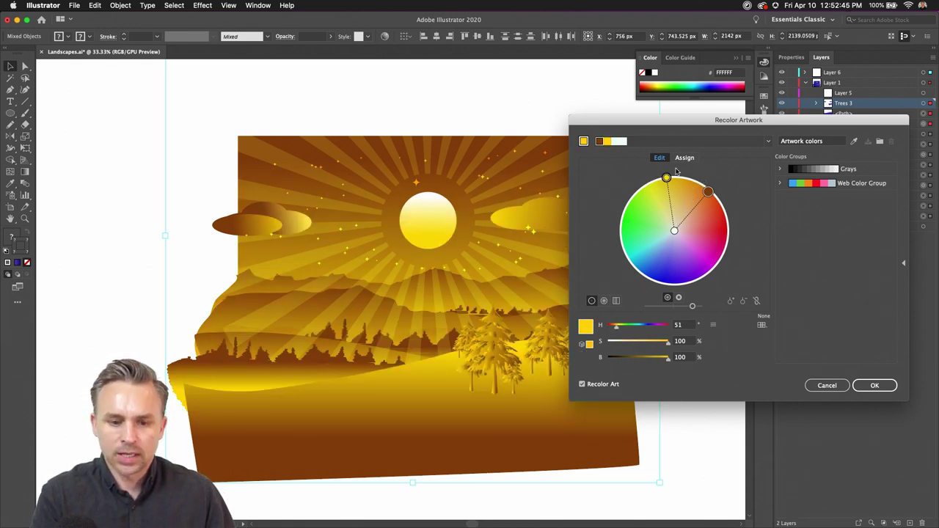
{"action": "left_click_drag", "start_coordinate": [667, 179], "coordinate": [667, 206]}
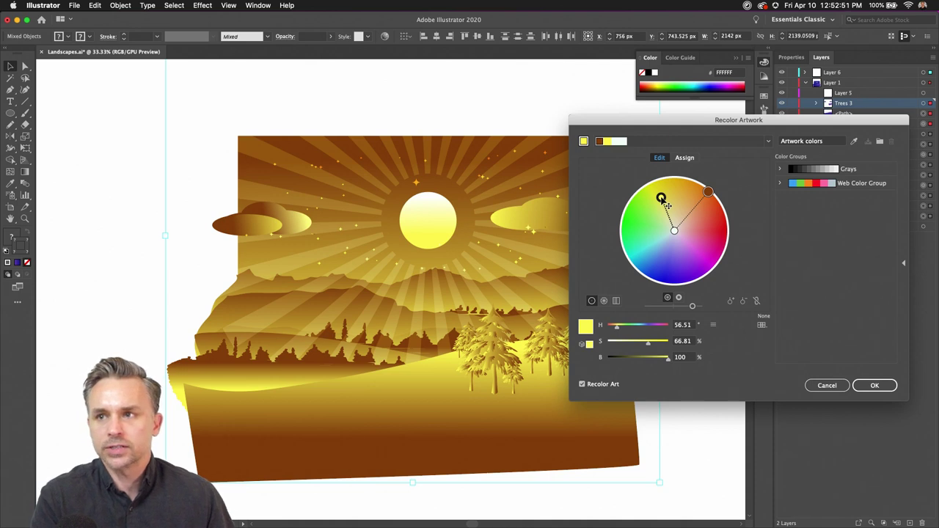
{"action": "left_click", "coordinate": [708, 193]}
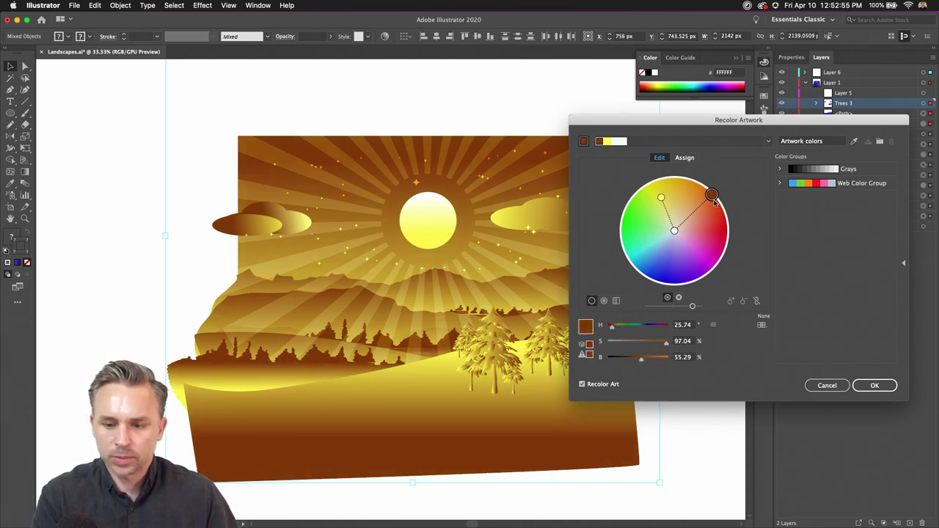
{"action": "left_click_drag", "start_coordinate": [711, 195], "coordinate": [665, 273]}
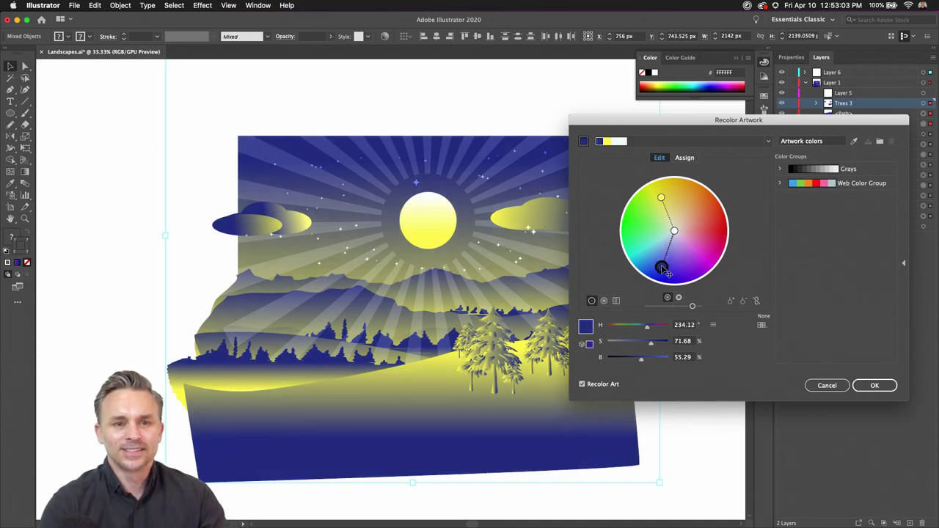
{"action": "left_click", "coordinate": [891, 387]}
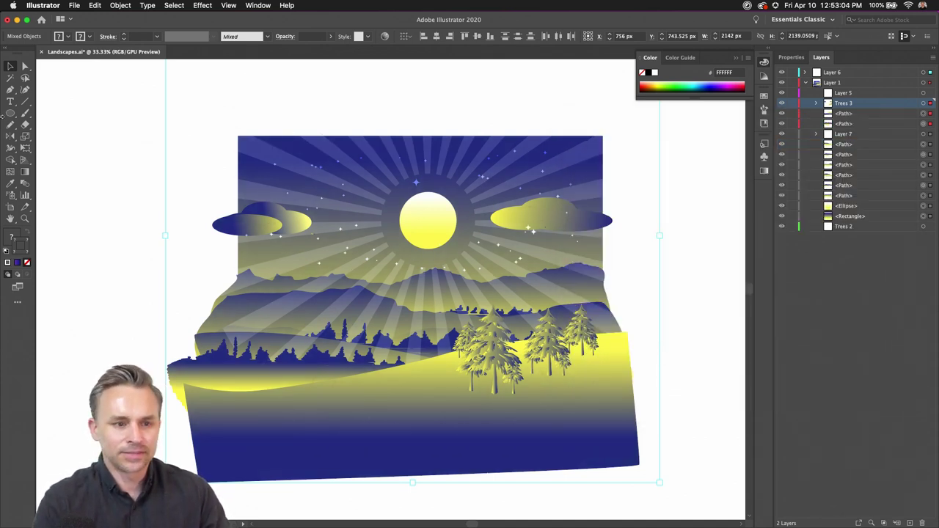
Step: Minimize Illustrator and browse to Streaming Projects > Meadow in Finder, previewing Meadow3.ai
{"action": "left_click", "coordinate": [17, 20]}
{"action": "left_click", "coordinate": [833, 215]}
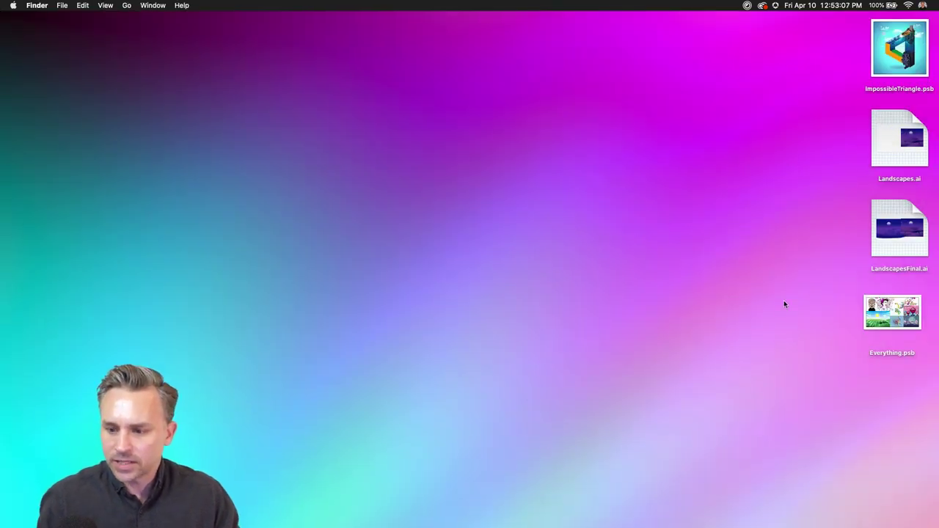
{"action": "left_click", "coordinate": [902, 229]}
{"action": "left_click", "coordinate": [843, 266]}
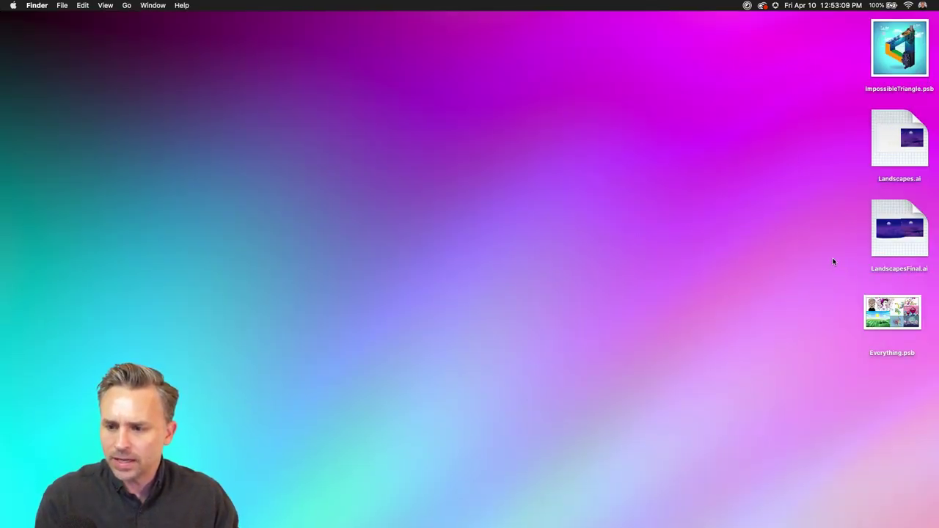
{"action": "mouse_move", "coordinate": [217, 514]}
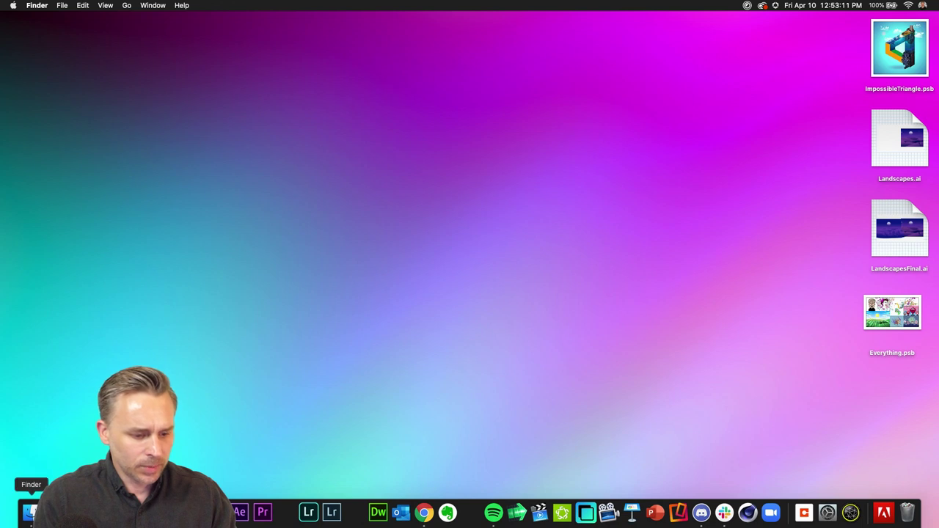
{"action": "left_click", "coordinate": [29, 512]}
{"action": "left_click", "coordinate": [167, 226]}
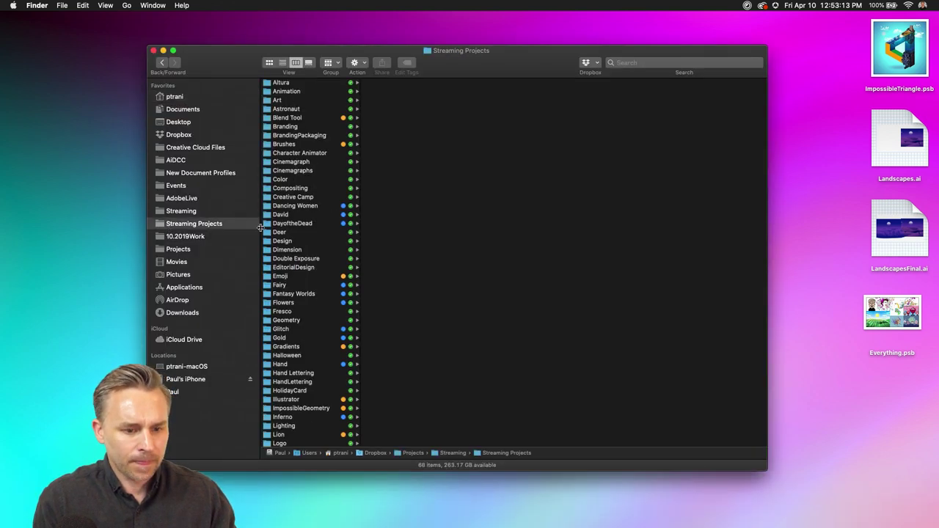
{"action": "scroll", "coordinate": [301, 293], "scroll_direction": "down", "scroll_amount": 5}
{"action": "scroll", "coordinate": [301, 294], "scroll_direction": "down", "scroll_amount": 2}
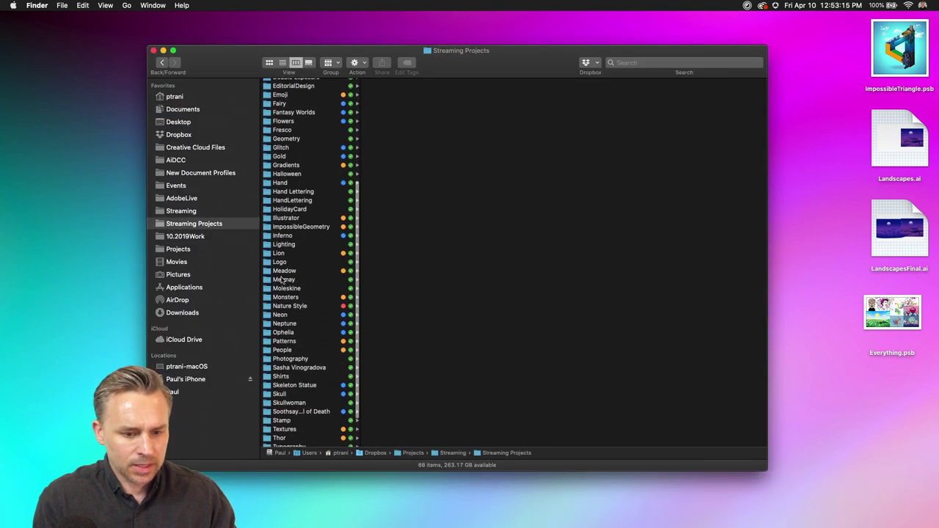
{"action": "left_click", "coordinate": [284, 272]}
{"action": "left_click", "coordinate": [381, 109]}
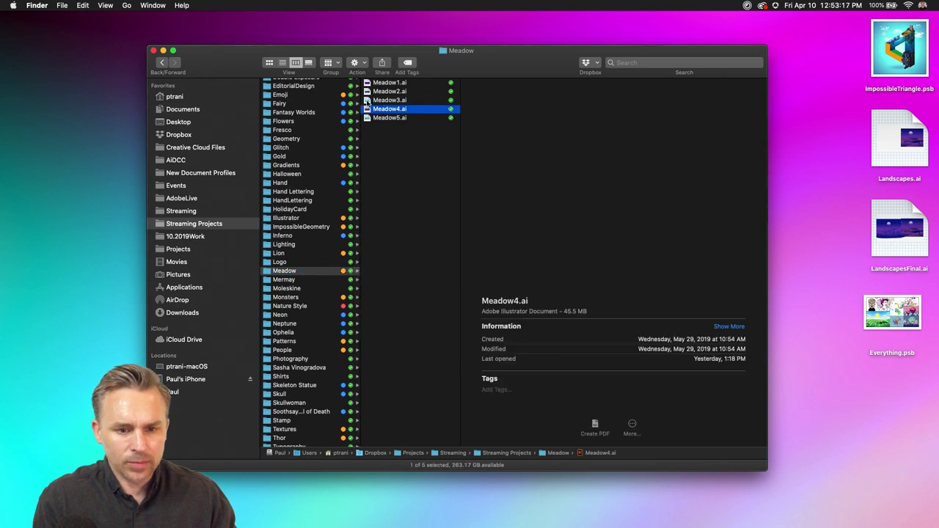
{"action": "left_click", "coordinate": [381, 100]}
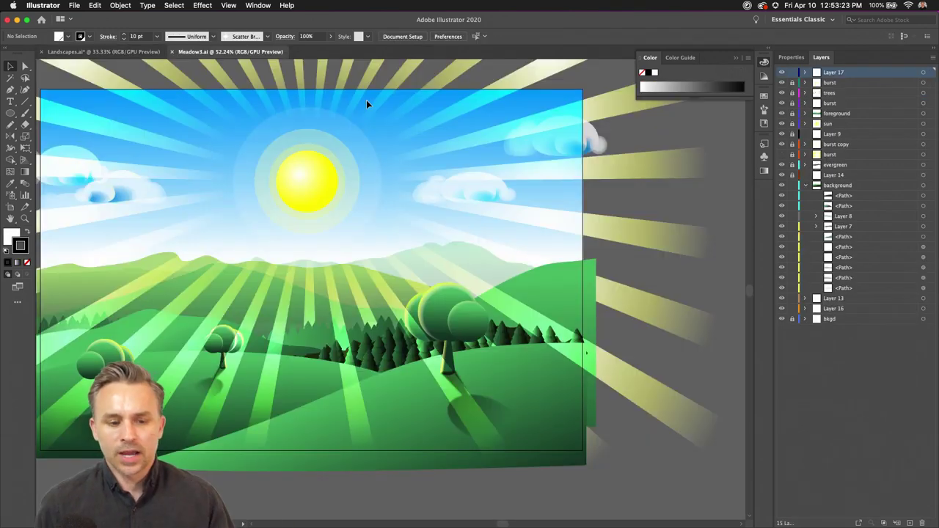
Step: Pan the Meadow3 canvas and switch to Presentation Mode with Shift+F
{"action": "scroll", "coordinate": [281, 295], "scroll_direction": "left", "scroll_amount": 5}
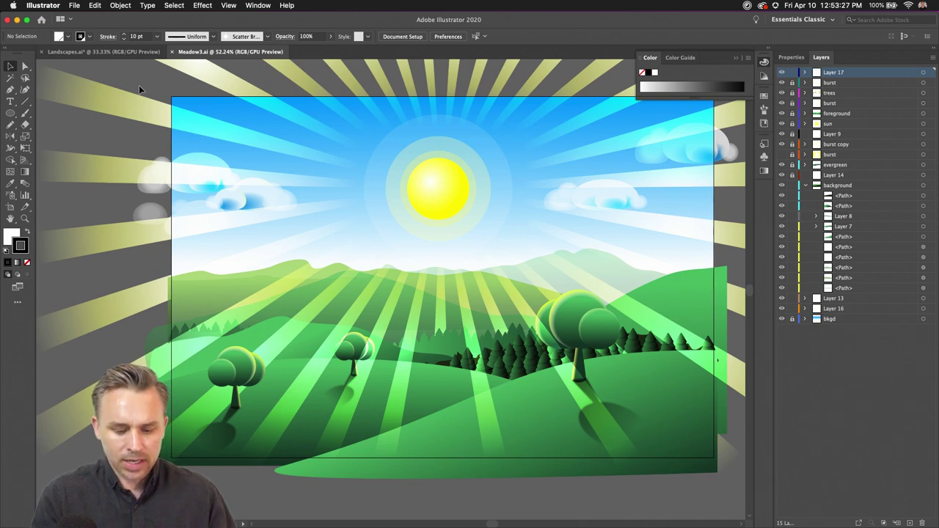
{"action": "key", "text": "shift+f"}
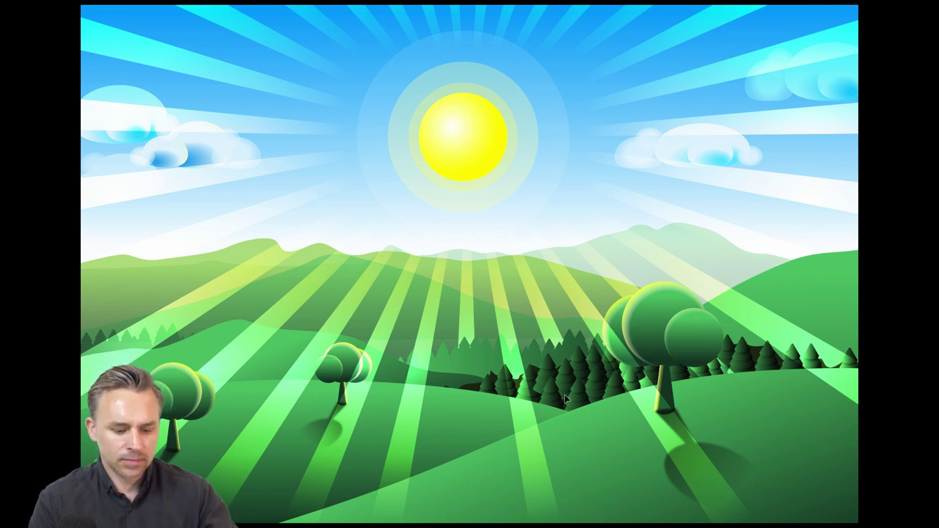
{"action": "key", "text": "Escape"}
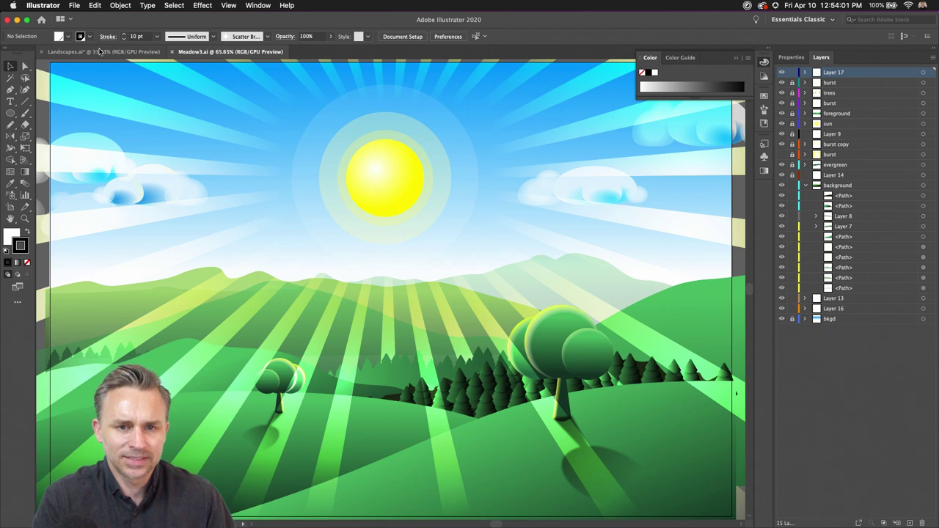
{"action": "key", "text": "shift+f"}
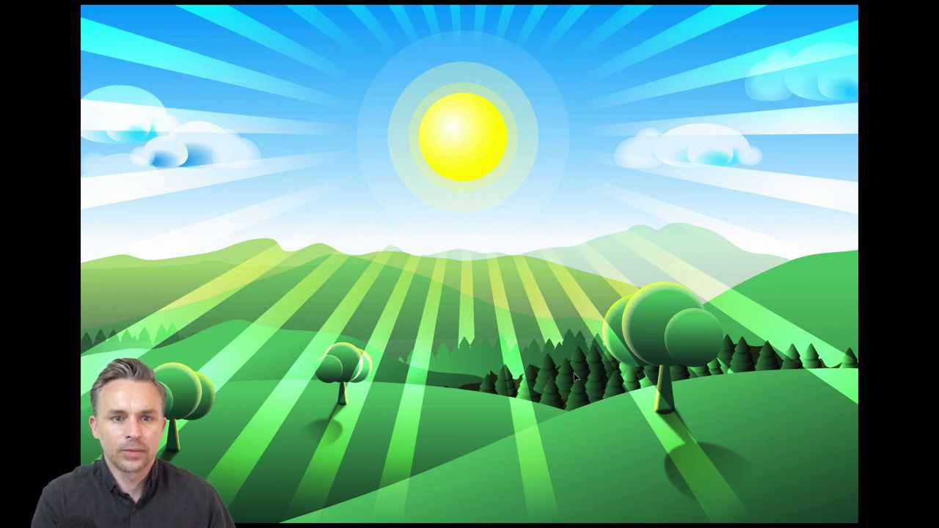
Step: Exit full-screen Presentation Mode with Esc
{"action": "key", "text": "Escape"}
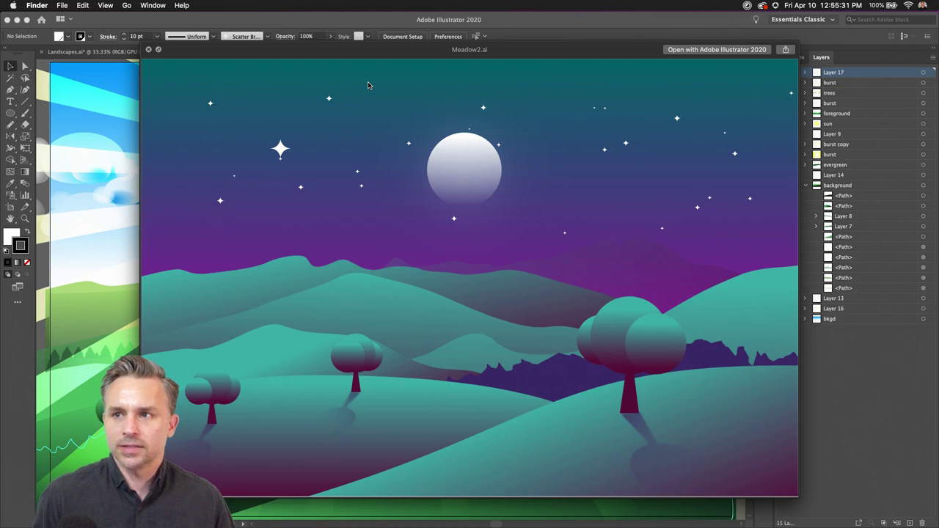
Step: Flip through the Meadow3 and Meadow5 previews back to Meadow2.ai, close Quick Look, and nudge Finder down
{"action": "key", "text": "Right"}
{"action": "key", "text": "Right"}
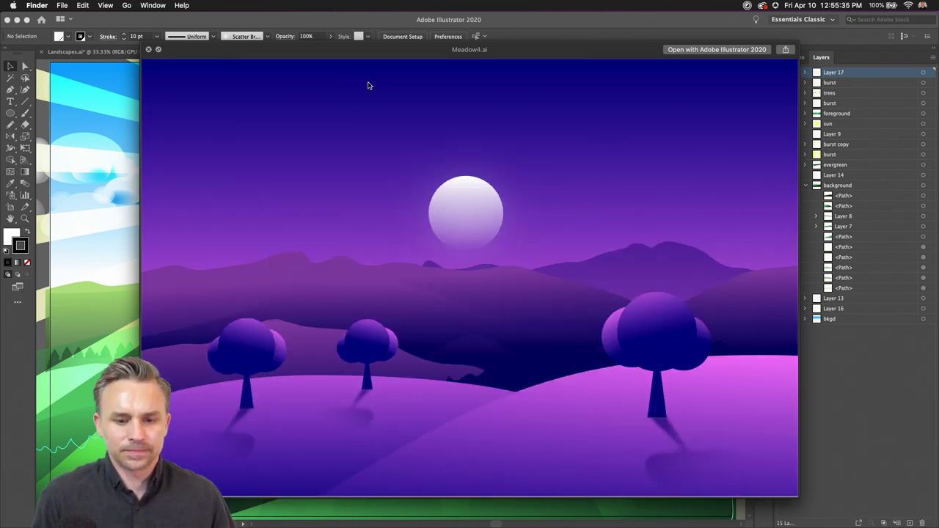
{"action": "key", "text": "Right"}
{"action": "key", "text": "Left"}
{"action": "key", "text": "Left"}
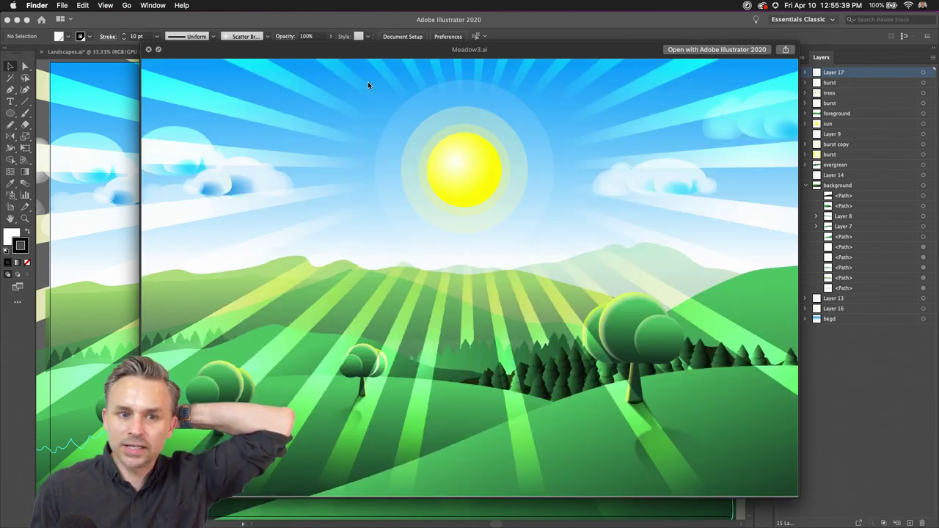
{"action": "key", "text": "Left"}
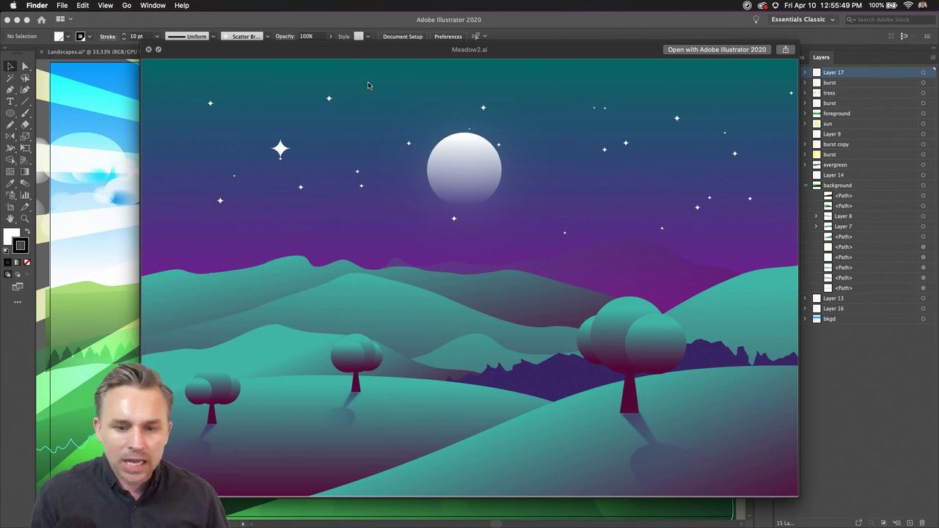
{"action": "key", "text": "space"}
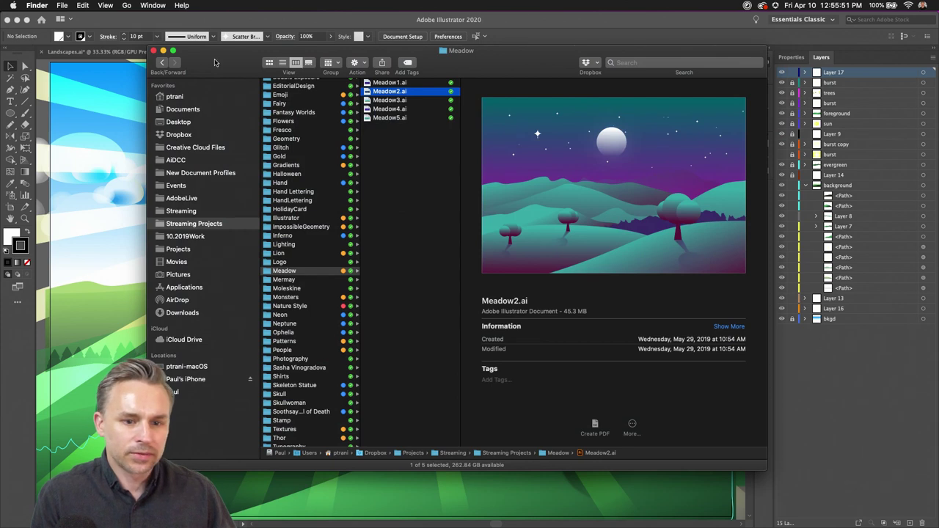
{"action": "left_click_drag", "start_coordinate": [215, 63], "coordinate": [215, 73]}
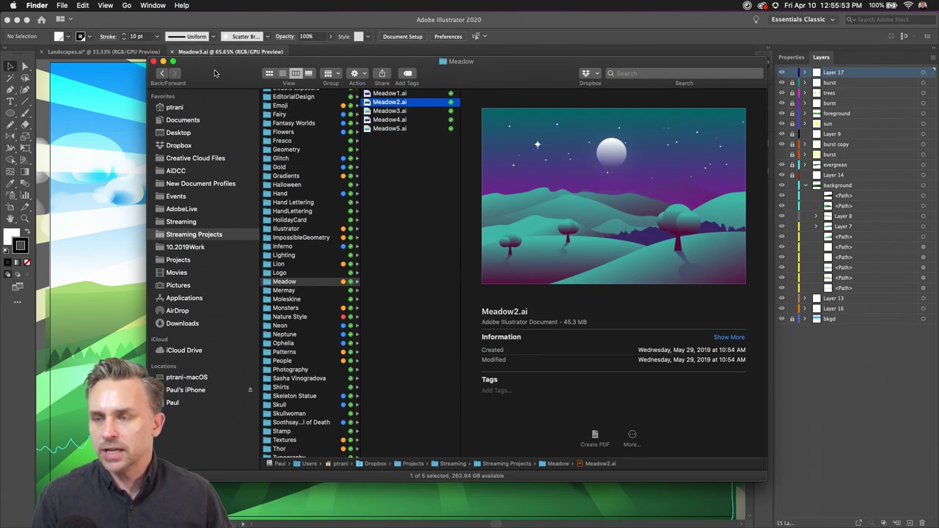